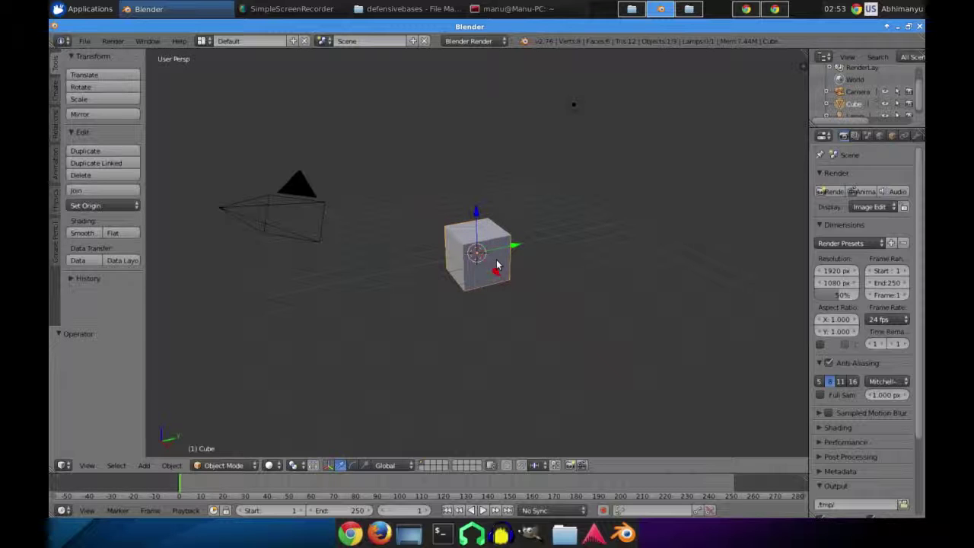
Widen the properties editor so that its settings are shown in full beside the 3D view.
{"action": "scroll", "coordinate": [507, 261], "scroll_direction": "up", "scroll_amount": 3}
{"action": "scroll", "coordinate": [508, 262], "scroll_direction": "down", "scroll_amount": 5}
{"action": "scroll", "coordinate": [508, 262], "scroll_direction": "up", "scroll_amount": 4}
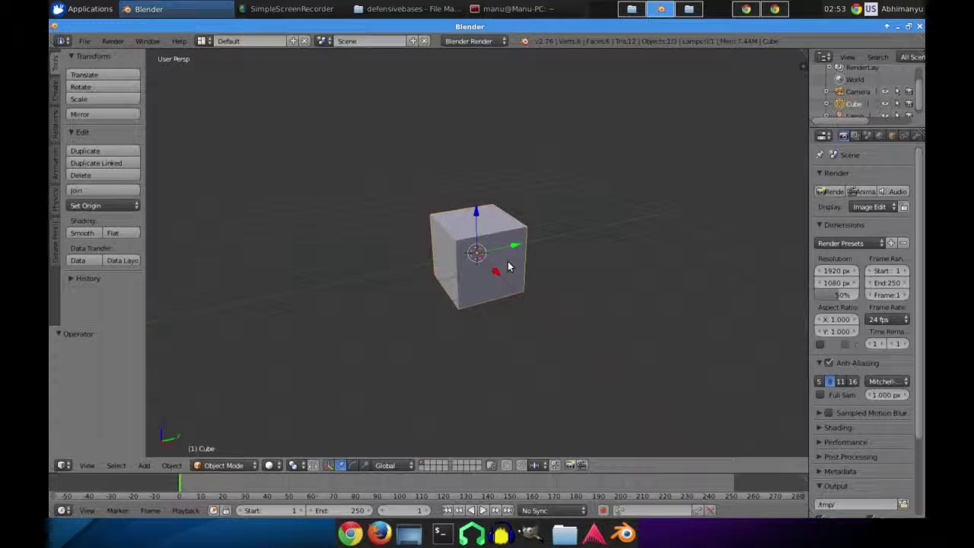
{"action": "scroll", "coordinate": [508, 266], "scroll_direction": "up", "scroll_amount": 2}
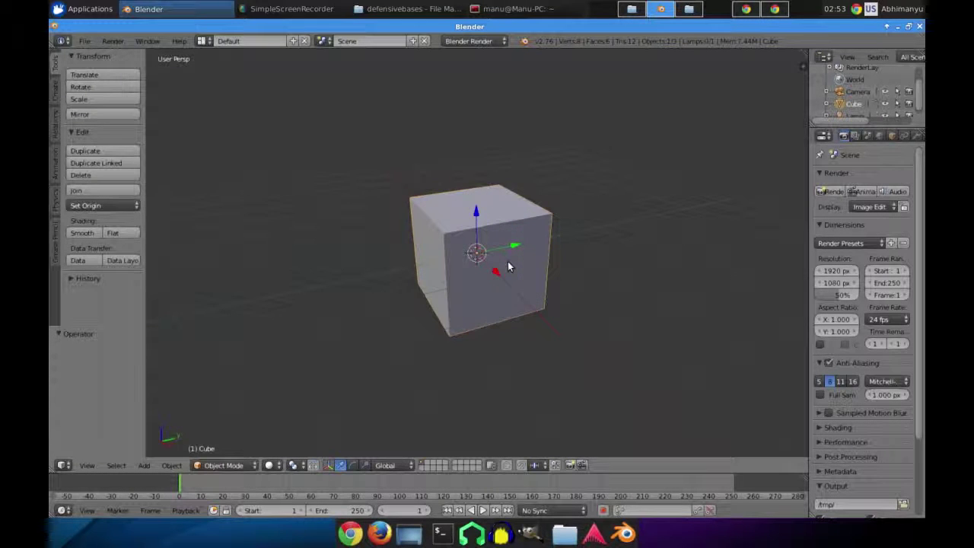
{"action": "scroll", "coordinate": [508, 266], "scroll_direction": "down", "scroll_amount": 3}
{"action": "left_click_drag", "start_coordinate": [805, 195], "coordinate": [713, 195]}
{"action": "scroll", "coordinate": [447, 256], "scroll_direction": "up", "scroll_amount": 2}
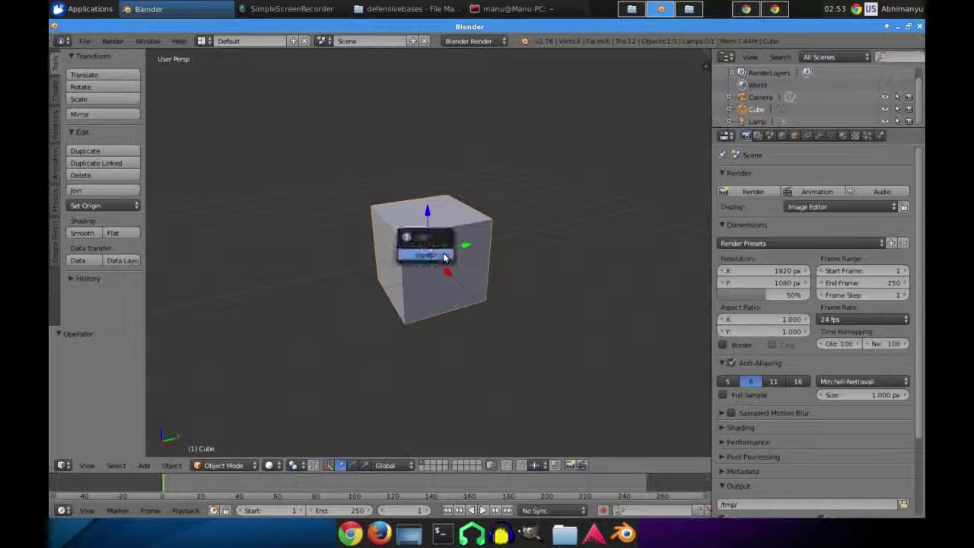
Delete the default cube and add a new mesh cube at the scene origin.
{"action": "left_click", "coordinate": [445, 257]}
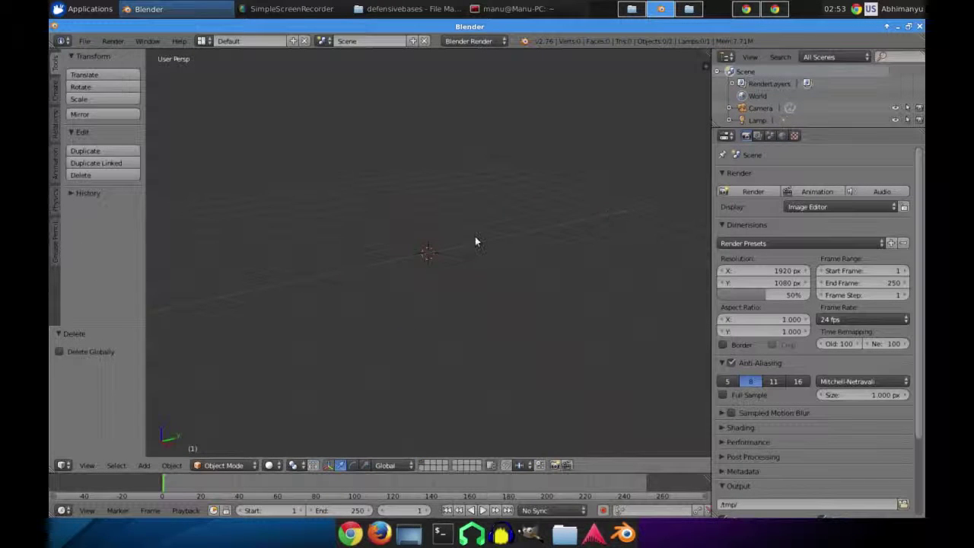
{"action": "key", "text": "shift+a"}
{"action": "mouse_move", "coordinate": [475, 239]}
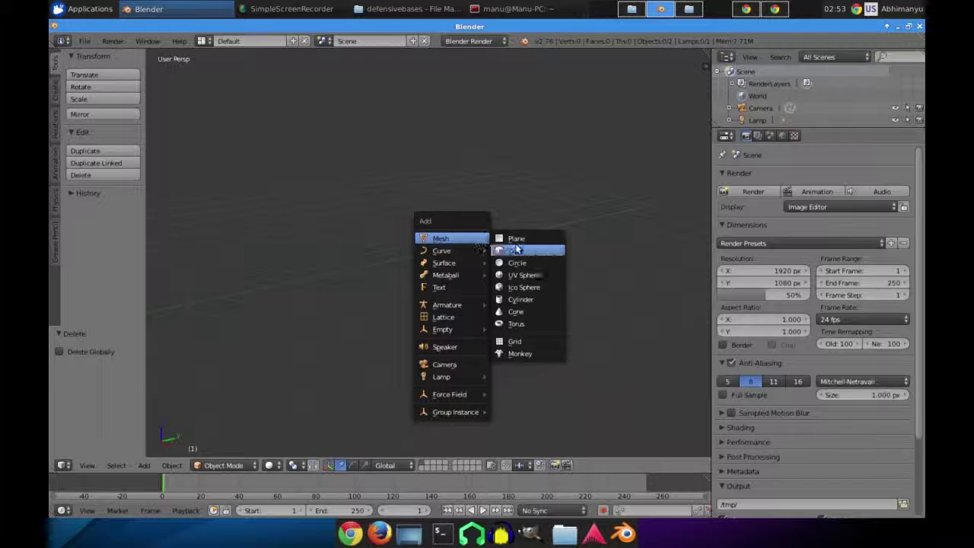
{"action": "left_click", "coordinate": [521, 251]}
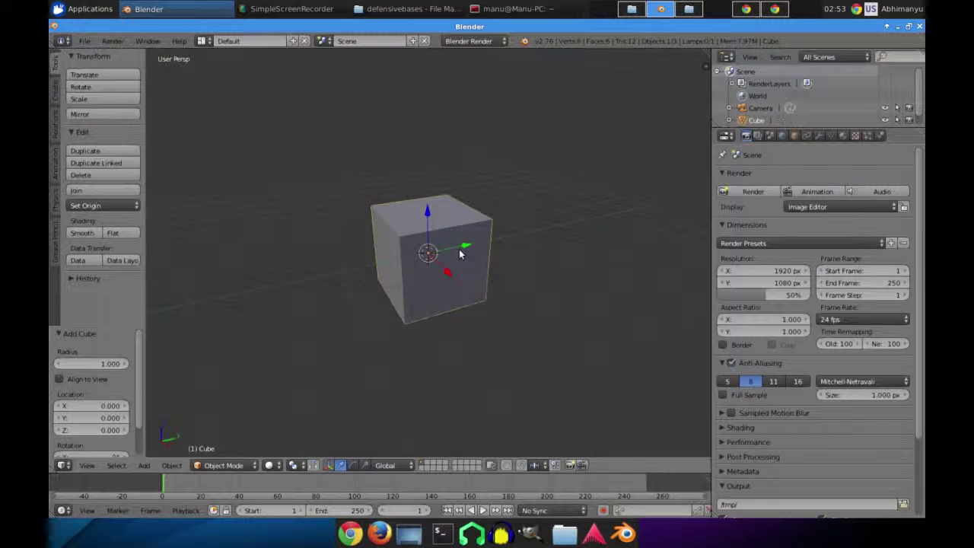
Add an Ocean modifier to the cube, with a scale of 5 and a choppiness of 0.28.
{"action": "left_click", "coordinate": [818, 135]}
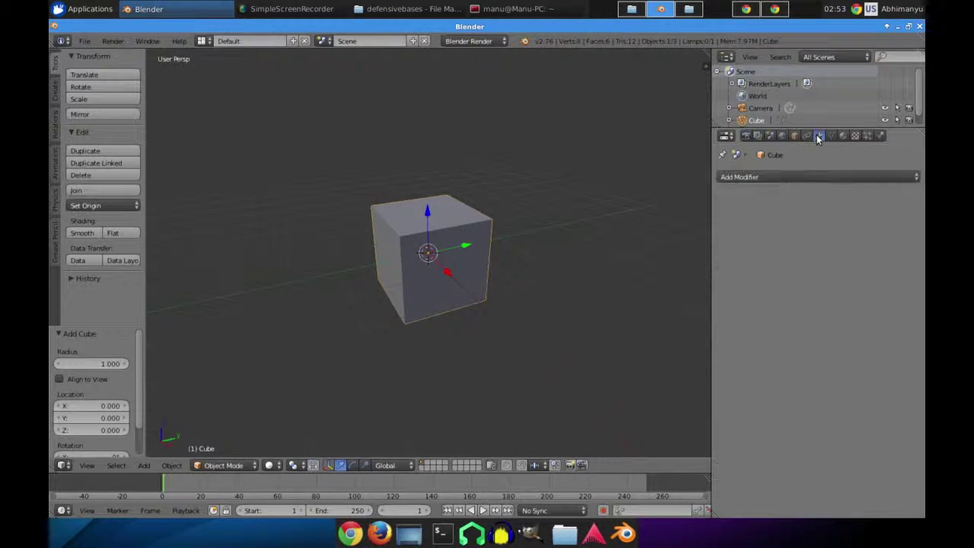
{"action": "left_click", "coordinate": [779, 178]}
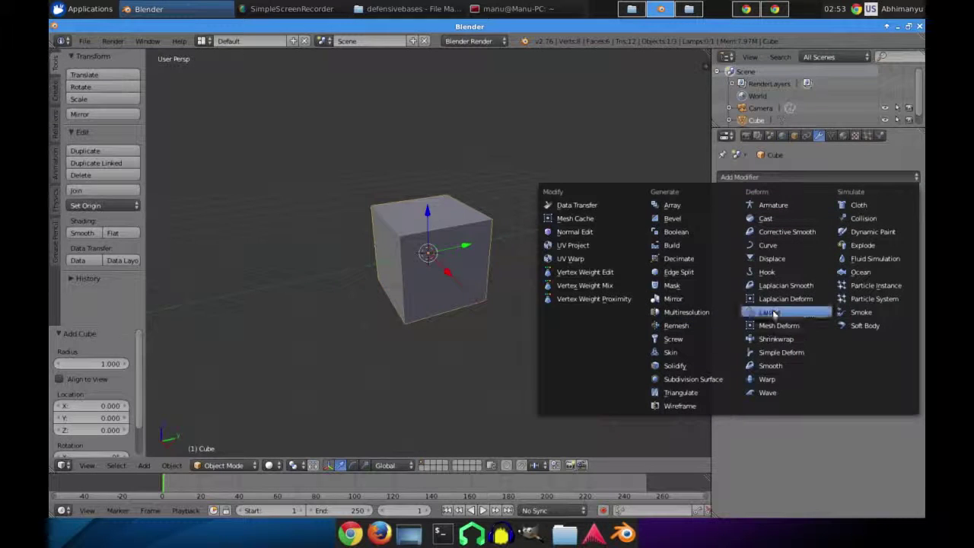
{"action": "left_click", "coordinate": [858, 272]}
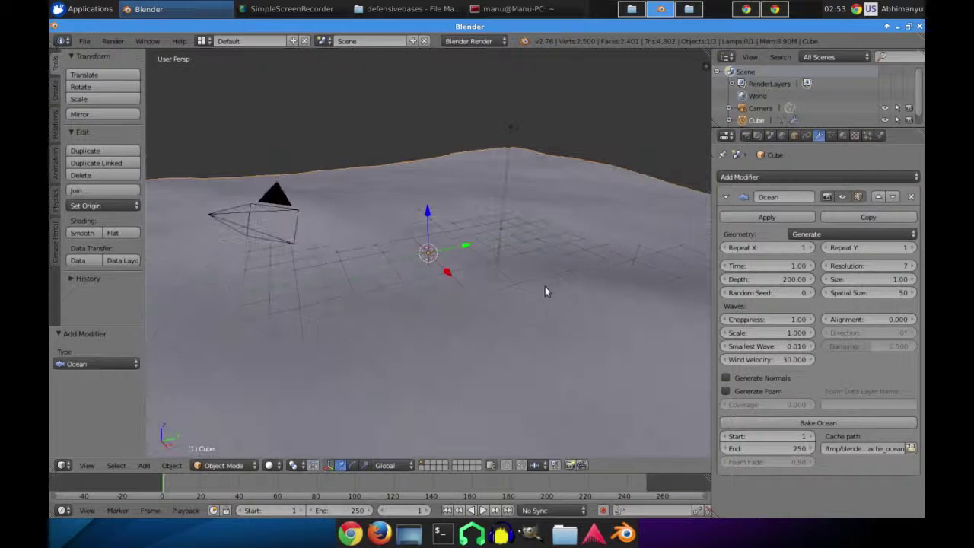
{"action": "left_click_drag", "start_coordinate": [759, 333], "coordinate": [723, 320]}
{"action": "mouse_move", "coordinate": [588, 197]}
{"action": "middle_mouse_down"}
{"action": "mouse_move", "coordinate": [435, 216]}
{"action": "mouse_move", "coordinate": [524, 233]}
{"action": "mouse_move", "coordinate": [512, 228]}
{"action": "middle_mouse_up"}
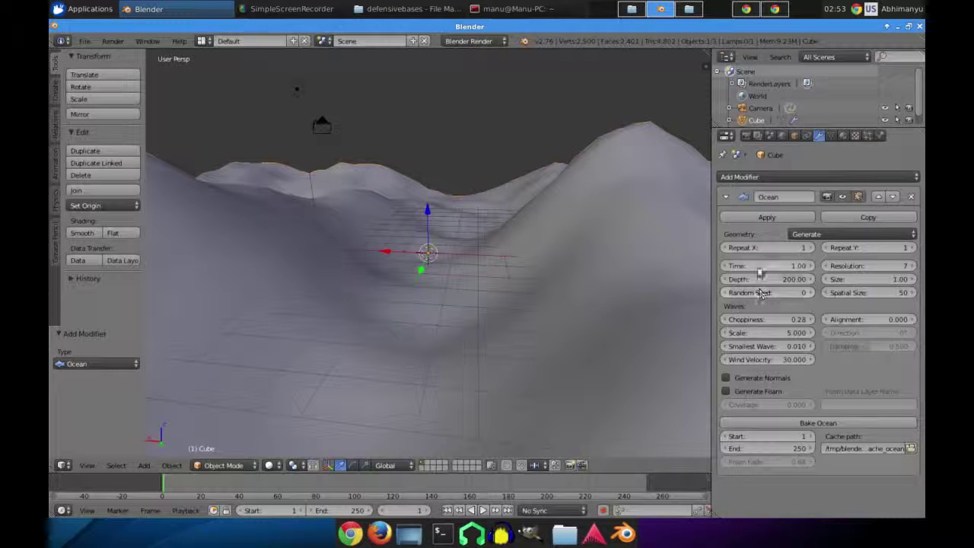
Set the Ocean modifier's time to 3.53 and apply the modifier to the mesh.
{"action": "left_click_drag", "start_coordinate": [759, 268], "coordinate": [913, 268]}
{"action": "scroll", "coordinate": [355, 251], "scroll_direction": "down", "scroll_amount": 2}
{"action": "middle_click_drag", "start_coordinate": [354, 251], "coordinate": [430, 224]}
{"action": "scroll", "coordinate": [446, 247], "scroll_direction": "up", "scroll_amount": 3}
{"action": "key", "text": "a"}
{"action": "middle_click_drag", "start_coordinate": [472, 250], "coordinate": [461, 272]}
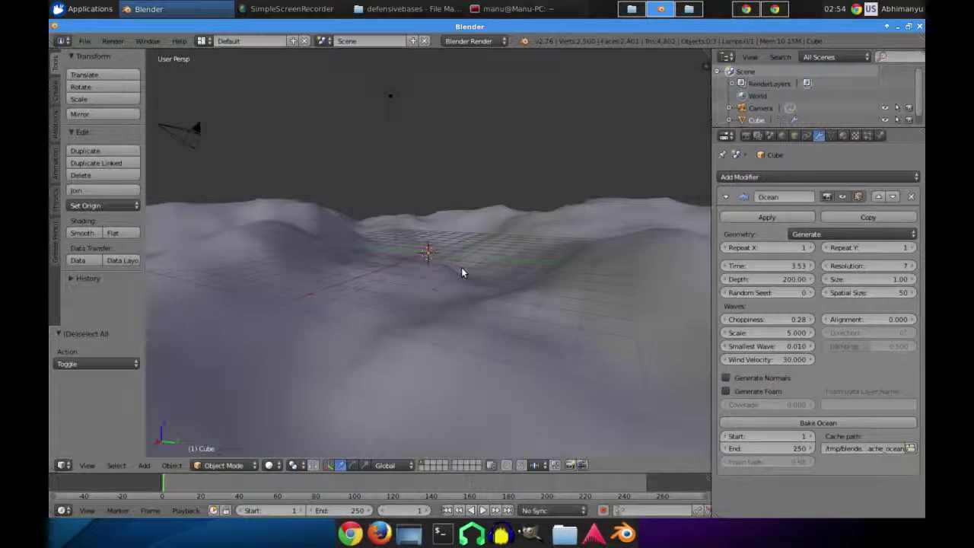
{"action": "middle_click_drag", "start_coordinate": [456, 308], "coordinate": [439, 269]}
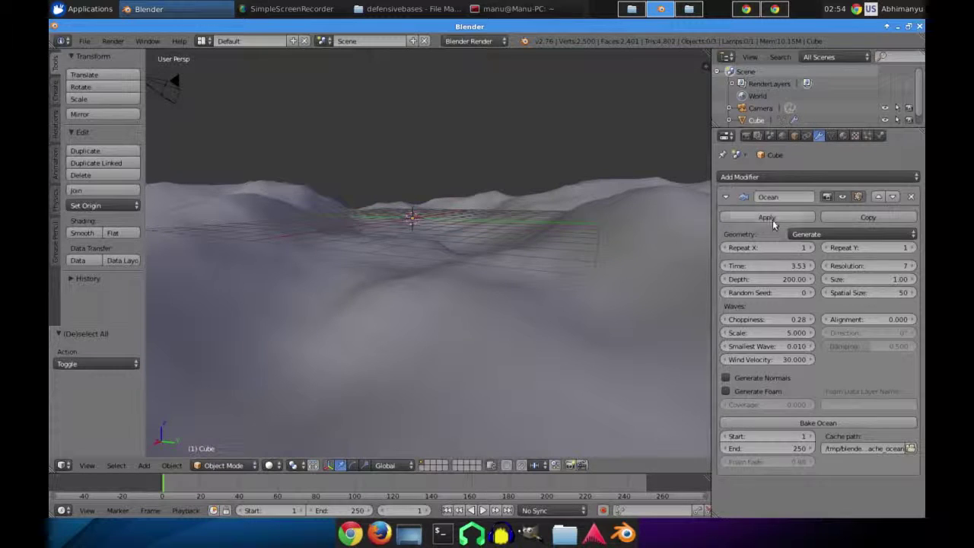
{"action": "left_click", "coordinate": [773, 217]}
Duplicate the terrain mesh in place and move the copy to layer 11, the first layer of the second row.
{"action": "right_click", "coordinate": [564, 250]}
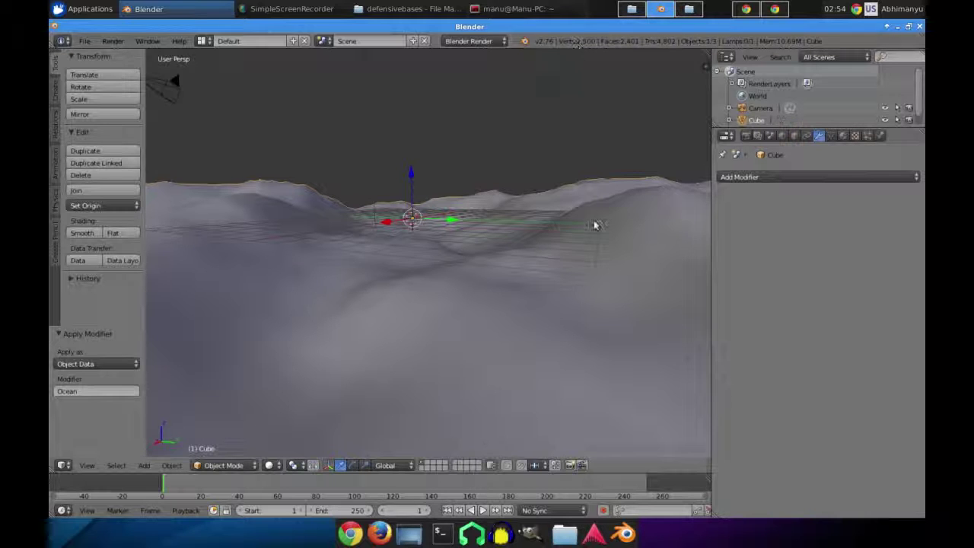
{"action": "key", "text": "shift+d"}
{"action": "right_click", "coordinate": [532, 253]}
{"action": "key", "text": "m"}
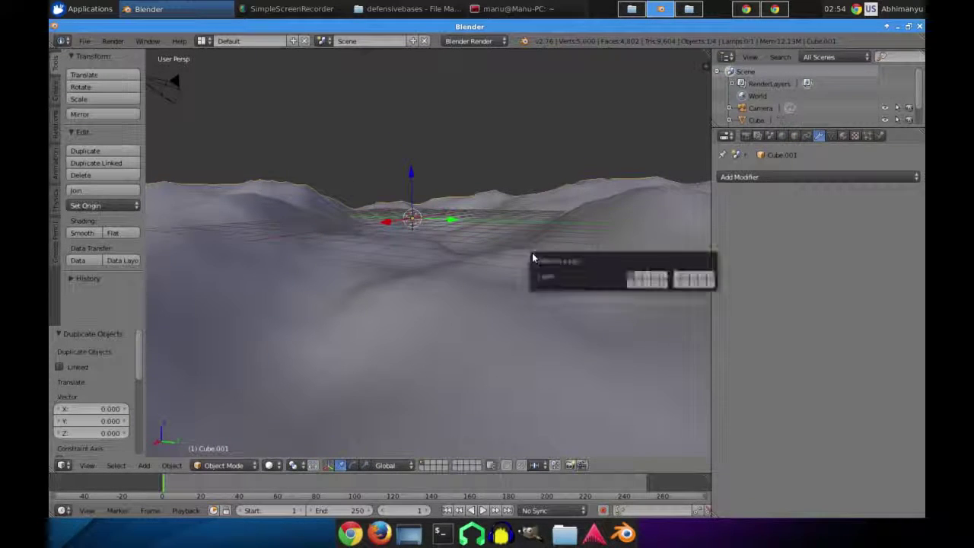
{"action": "left_click", "coordinate": [632, 284]}
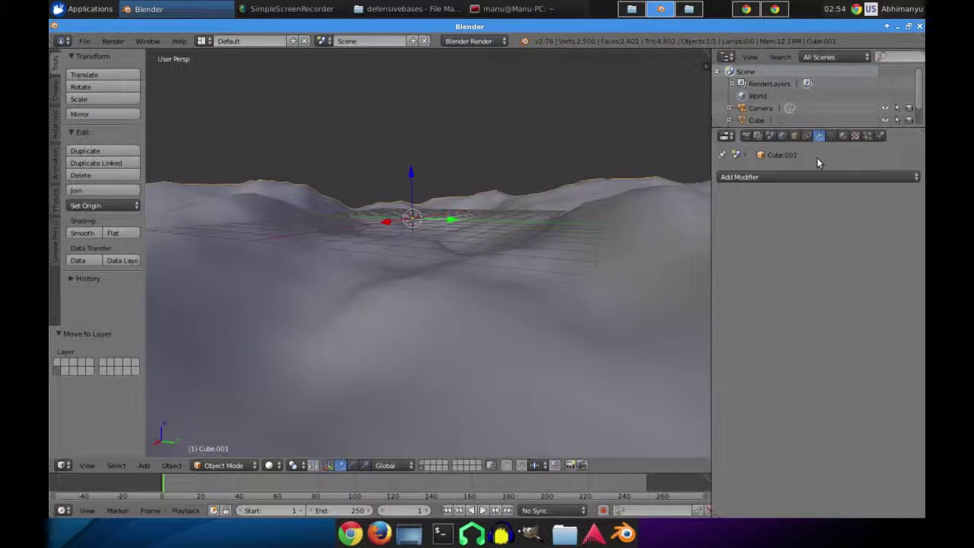
Add a Subdivision Surface modifier to the terrain copy with 2 view subdivisions.
{"action": "left_click", "coordinate": [793, 175]}
{"action": "left_click", "coordinate": [768, 176]}
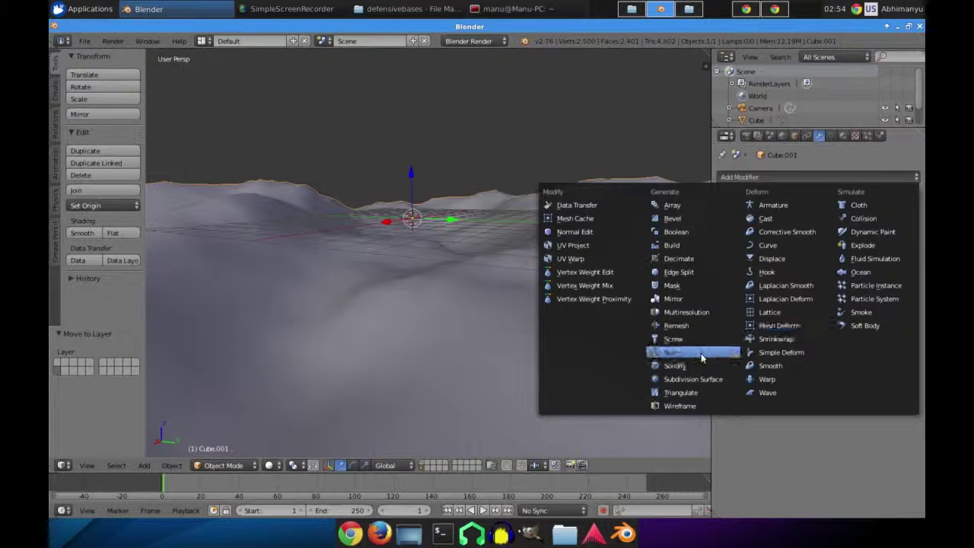
{"action": "left_click", "coordinate": [689, 378]}
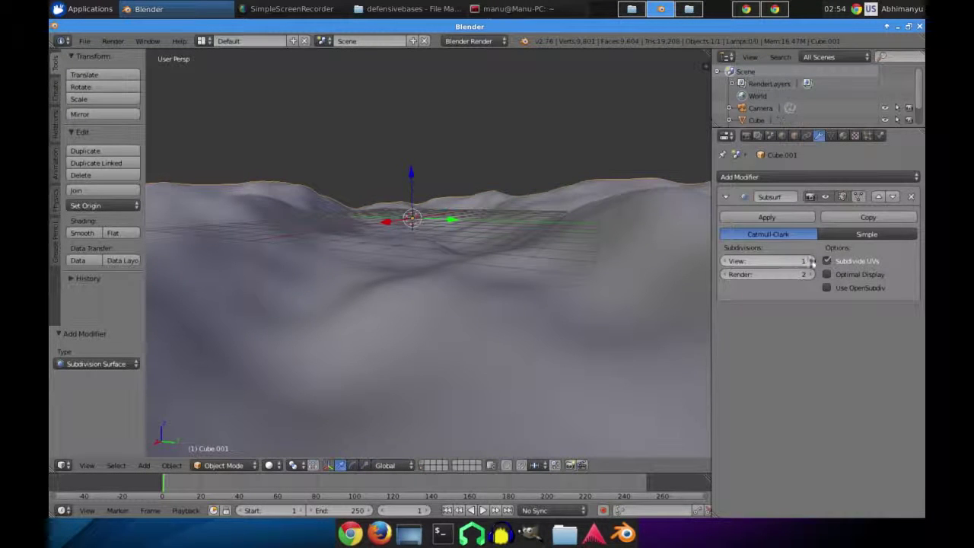
{"action": "left_click", "coordinate": [809, 261]}
Add a second Subdivision Surface modifier to the terrain copy and set its render subdivisions to 1.
{"action": "left_click", "coordinate": [839, 178]}
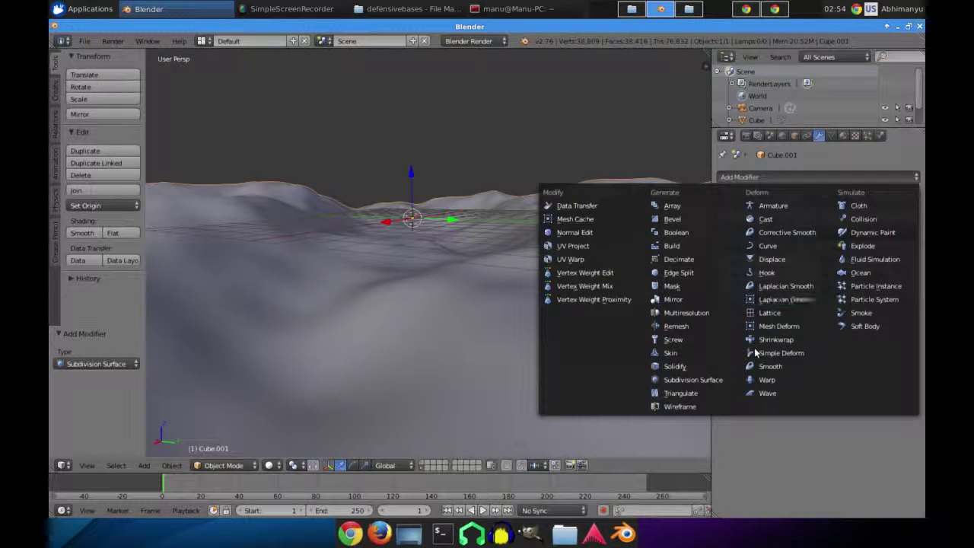
{"action": "left_click", "coordinate": [724, 382]}
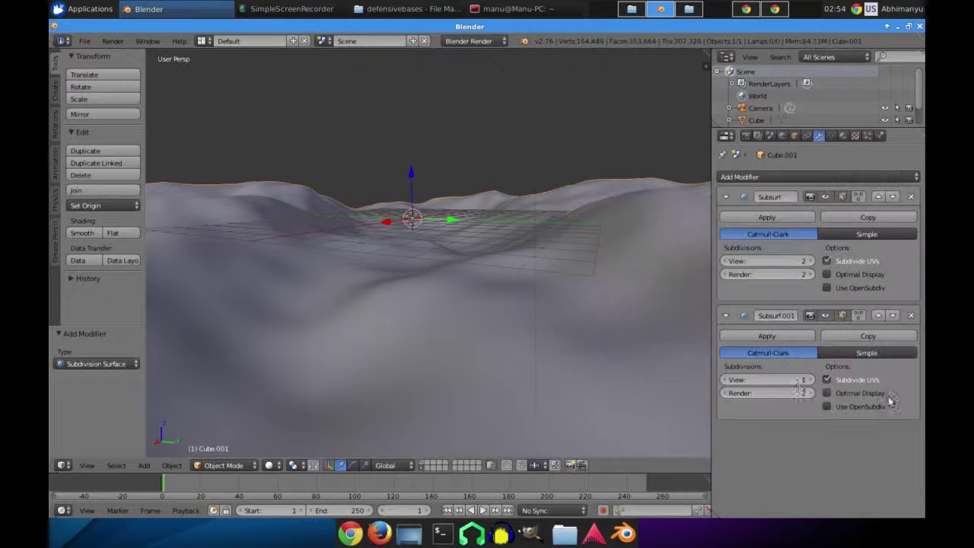
{"action": "left_click", "coordinate": [725, 394]}
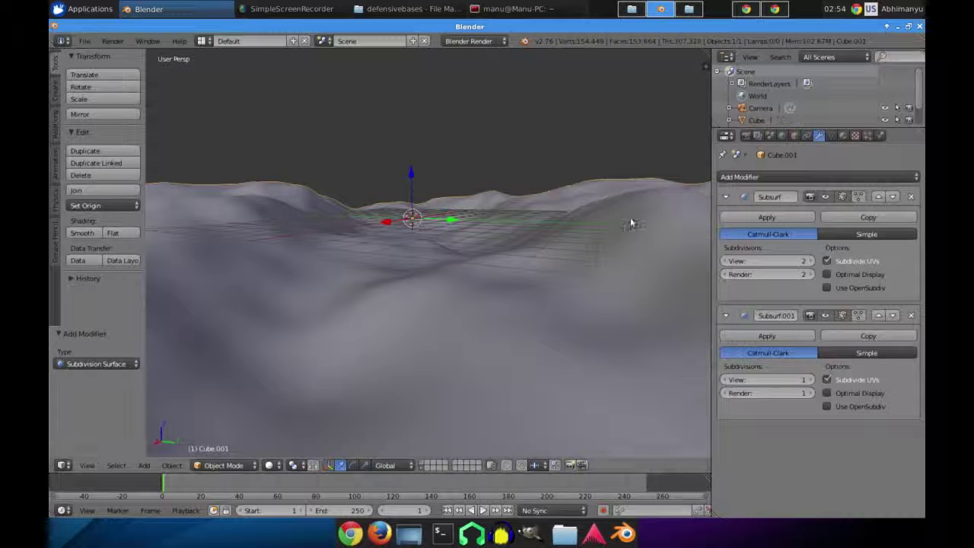
Add a Displace modifier to the terrain copy and give it a new texture named DispBig.
{"action": "left_click", "coordinate": [785, 180]}
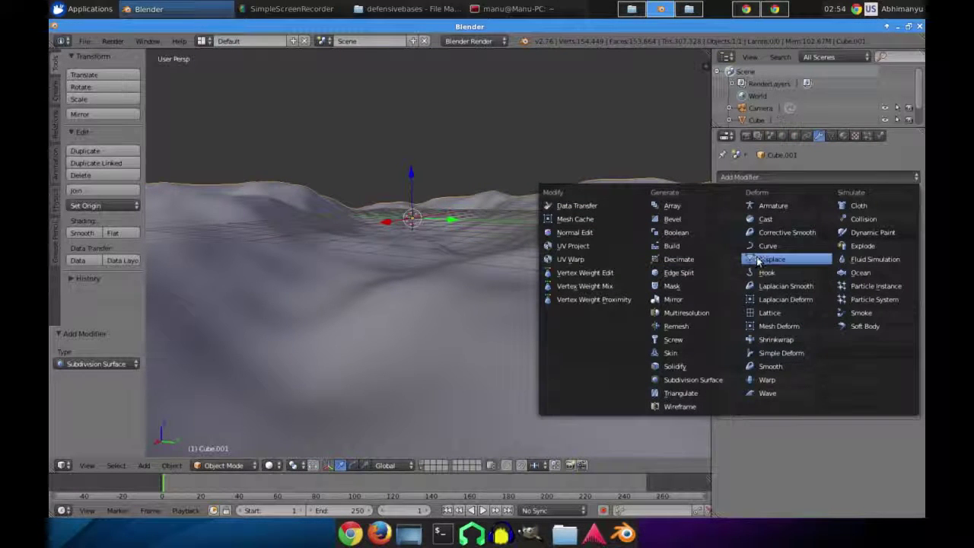
{"action": "key", "text": "Return"}
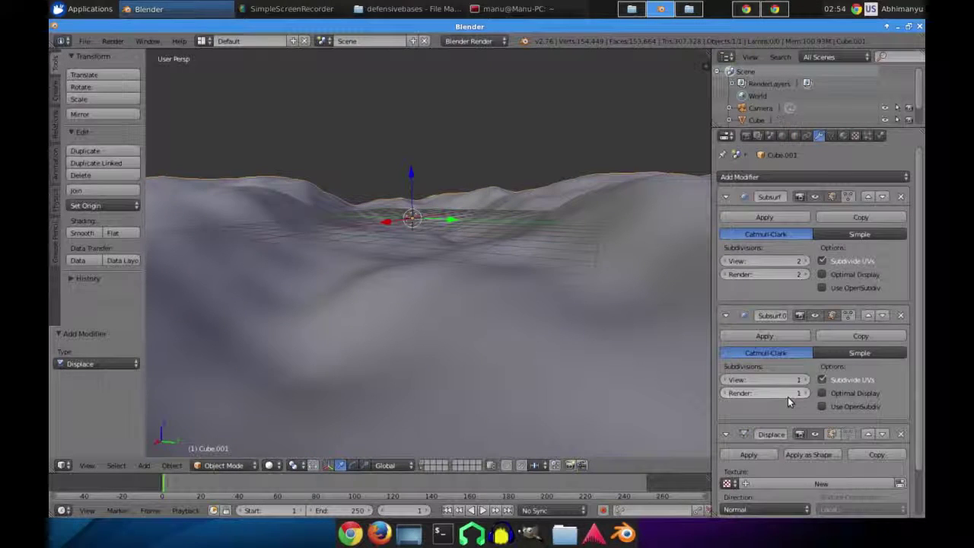
{"action": "scroll", "coordinate": [788, 396], "scroll_direction": "down", "scroll_amount": 2}
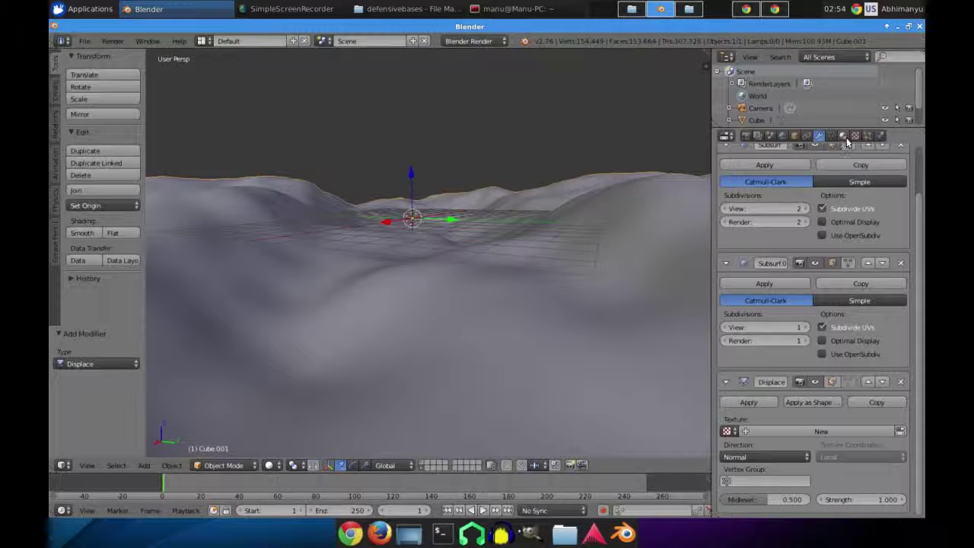
{"action": "left_click", "coordinate": [792, 428]}
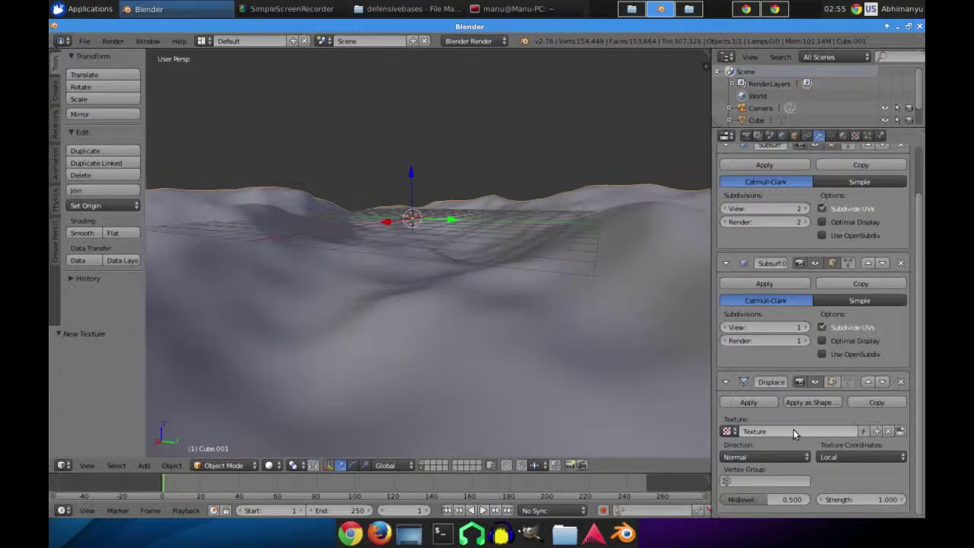
{"action": "type", "text": "Disp"}
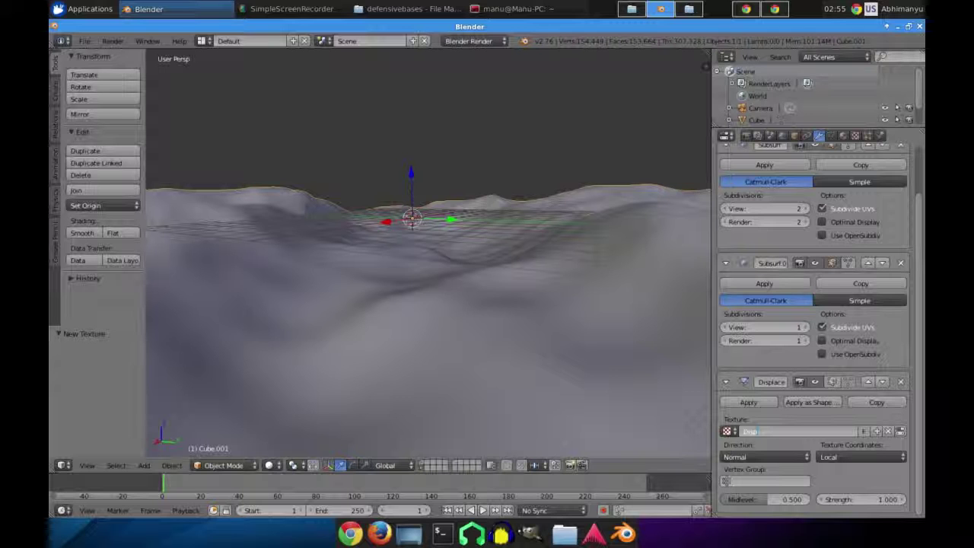
{"action": "type", "text": "Big"}
{"action": "key", "text": "Return"}
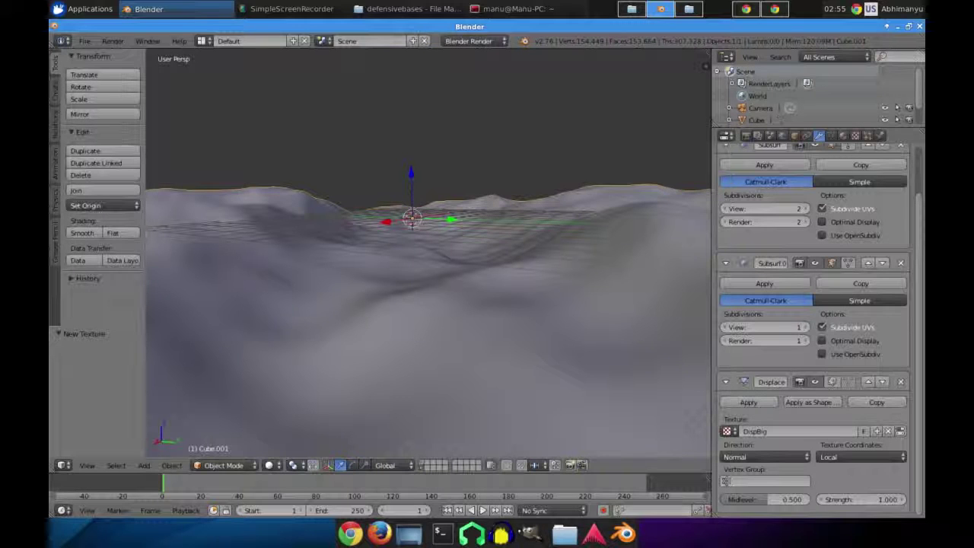
Change the type of the DispBig texture to Clouds.
{"action": "left_click", "coordinate": [855, 135]}
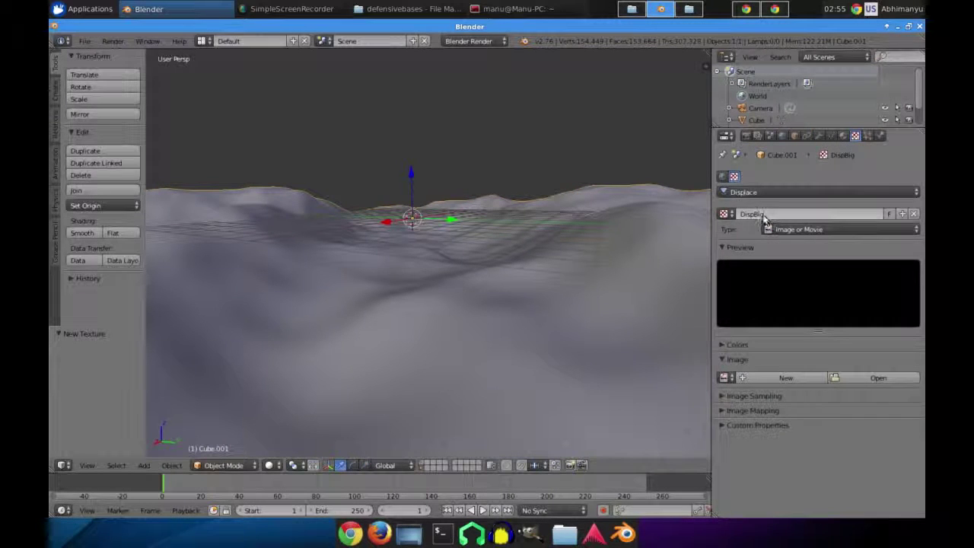
{"action": "left_click", "coordinate": [795, 229]}
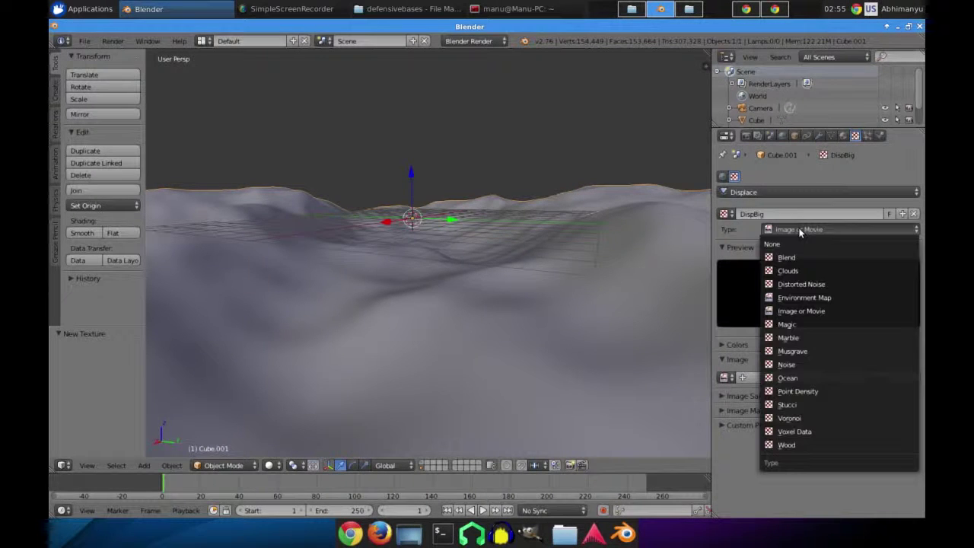
{"action": "left_click", "coordinate": [795, 272]}
{"action": "middle_click_drag", "start_coordinate": [563, 327], "coordinate": [533, 327]}
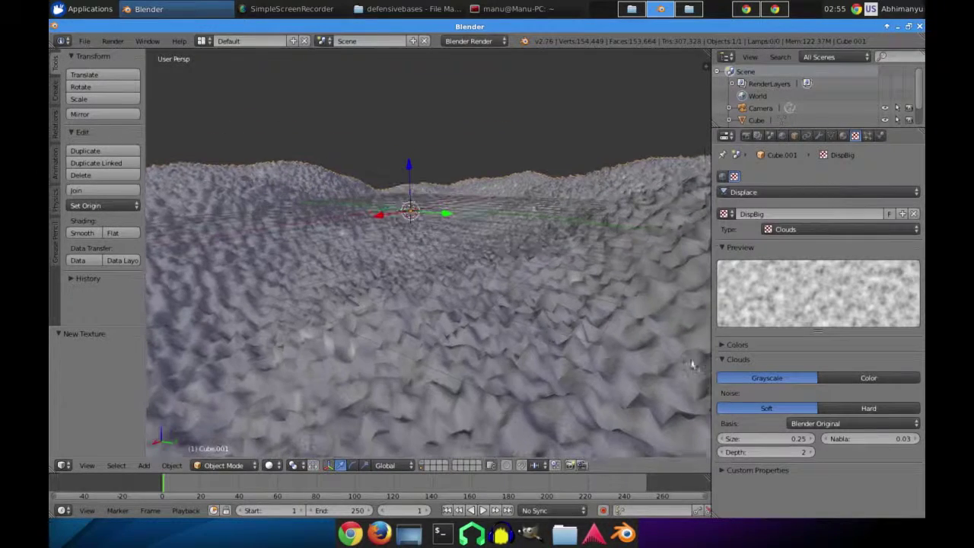
Set the noise size of the DispBig Clouds texture to 2.
{"action": "left_click_drag", "start_coordinate": [774, 435], "coordinate": [791, 445]}
{"action": "left_click", "coordinate": [761, 441]}
{"action": "type", "text": "2"}
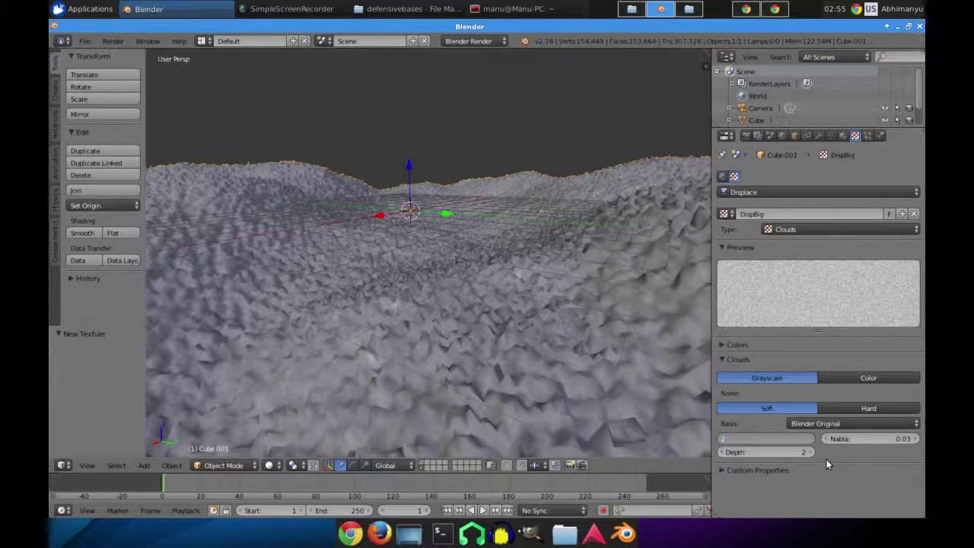
{"action": "key", "text": "Return"}
{"action": "mouse_move", "coordinate": [487, 282]}
{"action": "middle_mouse_down"}
{"action": "mouse_move", "coordinate": [579, 300]}
{"action": "mouse_move", "coordinate": [488, 284]}
{"action": "middle_mouse_up"}
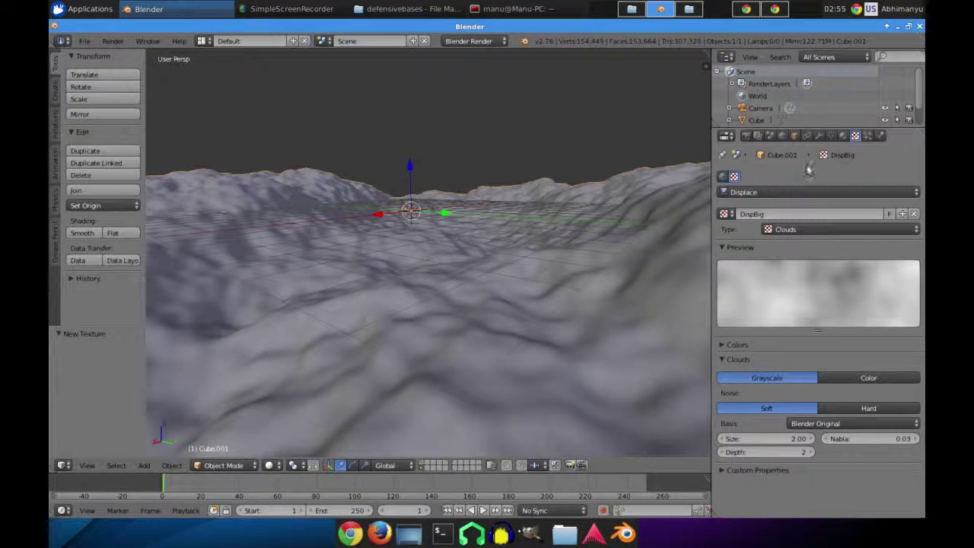
Compare the terrain with the Displace modifier's viewport display switched off and back on.
{"action": "left_click", "coordinate": [819, 135]}
{"action": "scroll", "coordinate": [817, 251], "scroll_direction": "up", "scroll_amount": 3}
{"action": "scroll", "coordinate": [816, 251], "scroll_direction": "down", "scroll_amount": 3}
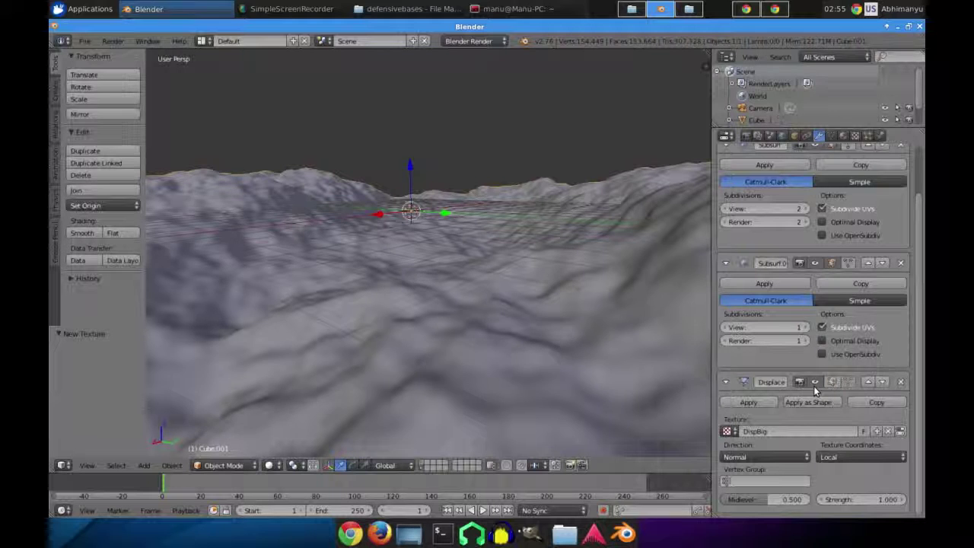
{"action": "left_click", "coordinate": [813, 385]}
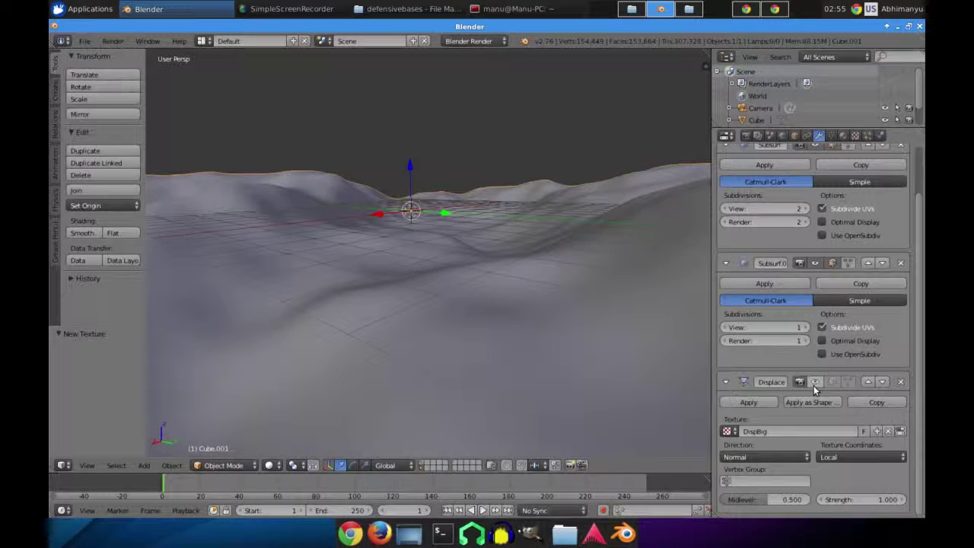
{"action": "left_click", "coordinate": [813, 383]}
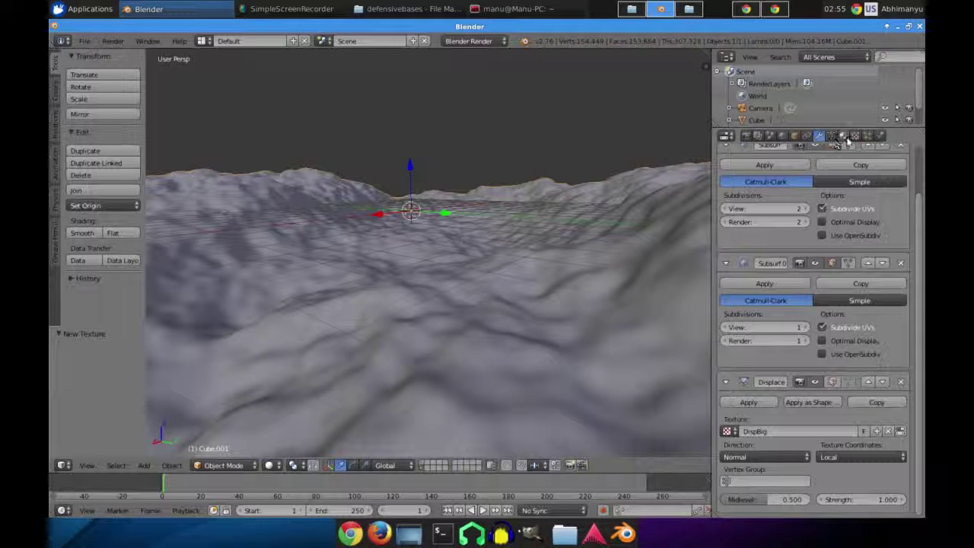
{"action": "scroll", "coordinate": [833, 361], "scroll_direction": "up", "scroll_amount": 2}
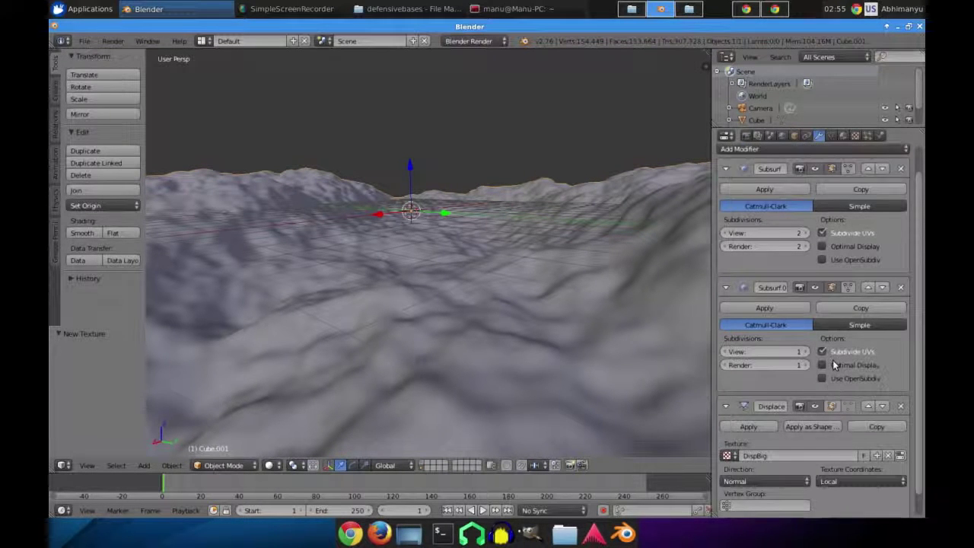
Set the strength of the Displace modifier that uses the DispBig texture to 0.7.
{"action": "scroll", "coordinate": [832, 362], "scroll_direction": "down", "scroll_amount": 2}
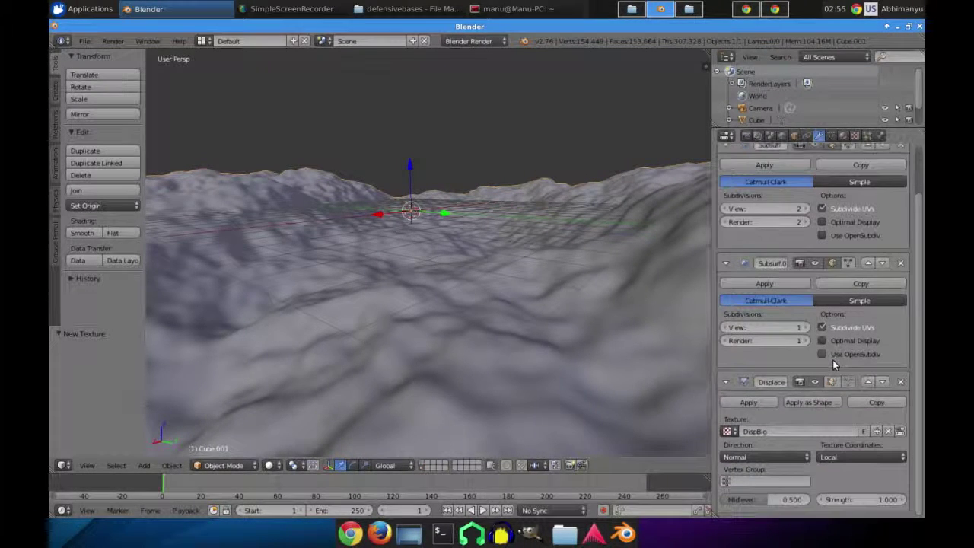
{"action": "left_click", "coordinate": [856, 499]}
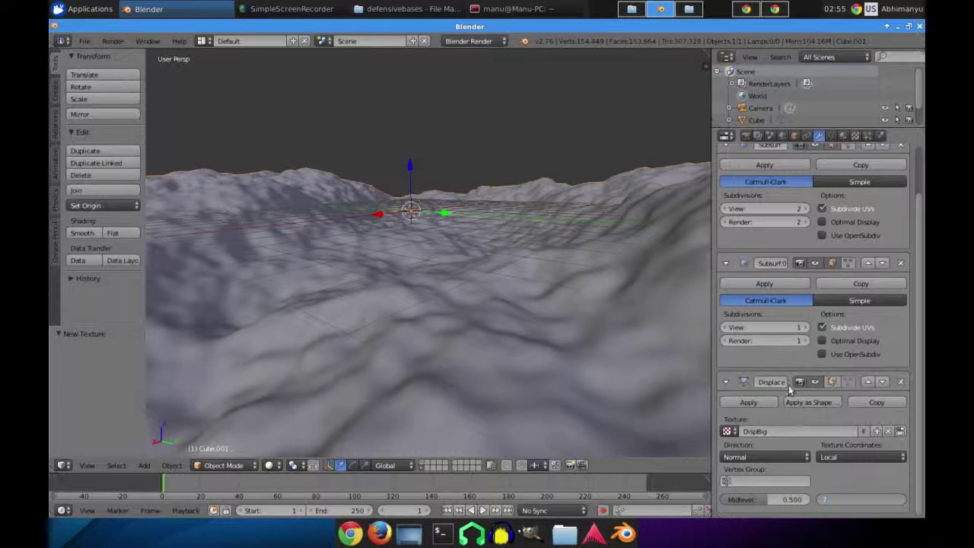
{"action": "key", "text": "Return"}
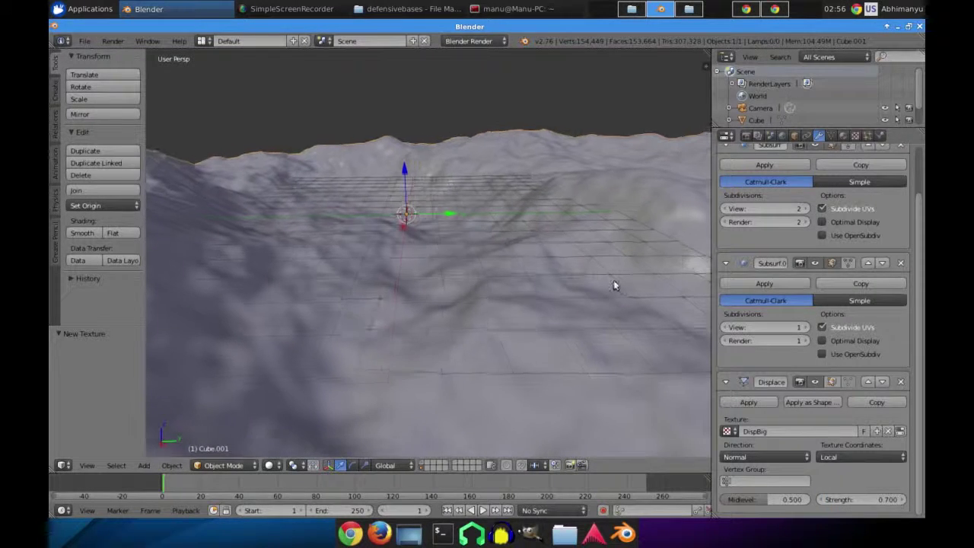
Add a second Displace modifier to the terrain copy and give it a new texture named DispSmall.
{"action": "scroll", "coordinate": [867, 199], "scroll_direction": "up", "scroll_amount": 2}
{"action": "left_click", "coordinate": [848, 178]}
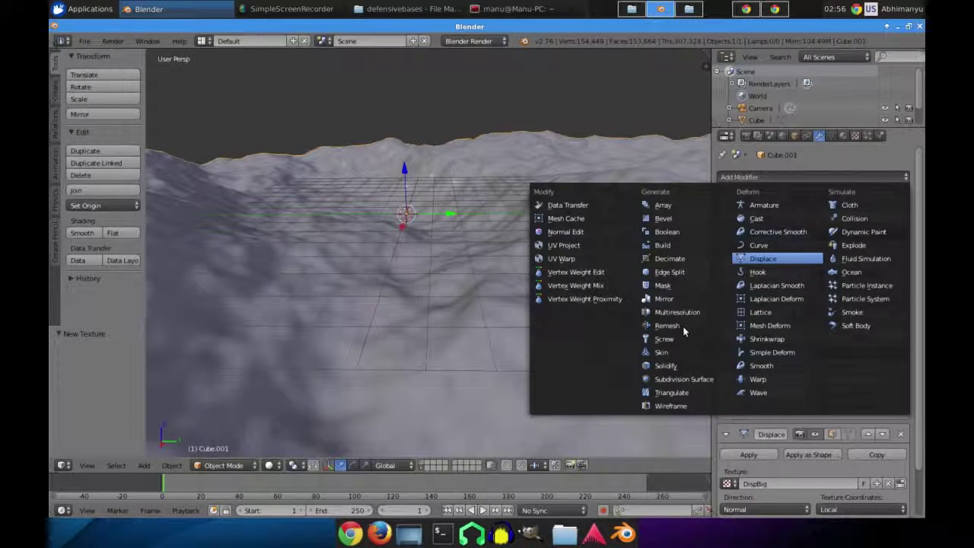
{"action": "key", "text": "Return"}
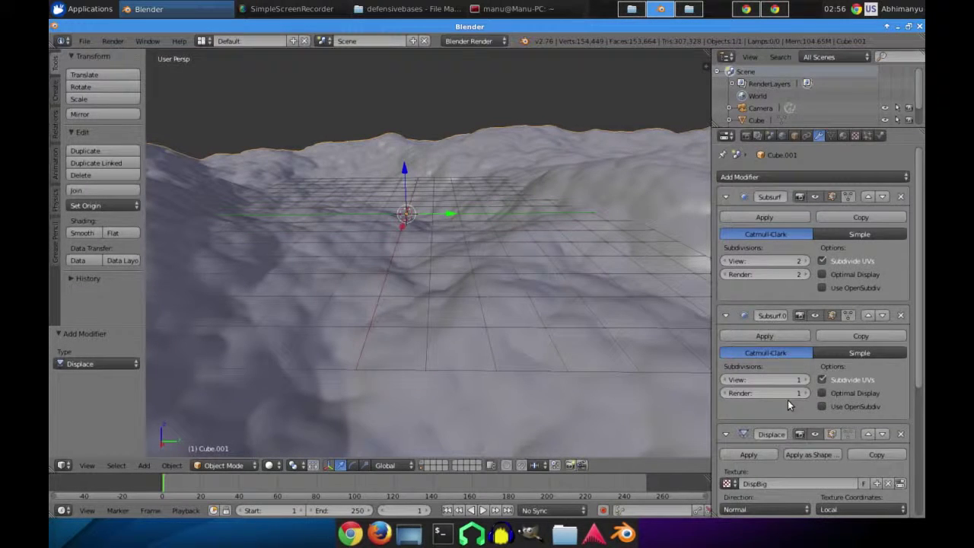
{"action": "scroll", "coordinate": [791, 377], "scroll_direction": "down", "scroll_amount": 3}
{"action": "scroll", "coordinate": [764, 414], "scroll_direction": "down", "scroll_amount": 3}
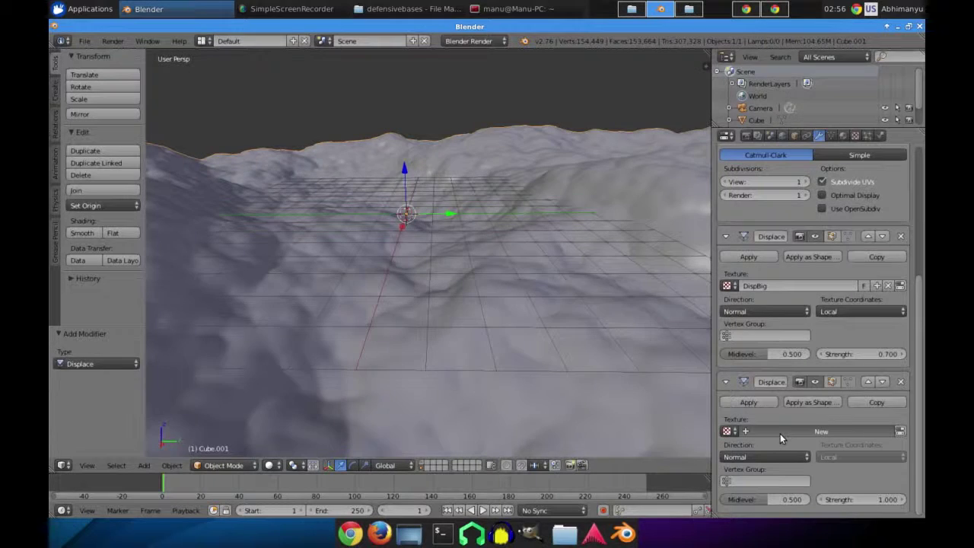
{"action": "left_click", "coordinate": [779, 433]}
{"action": "left_click", "coordinate": [779, 432]}
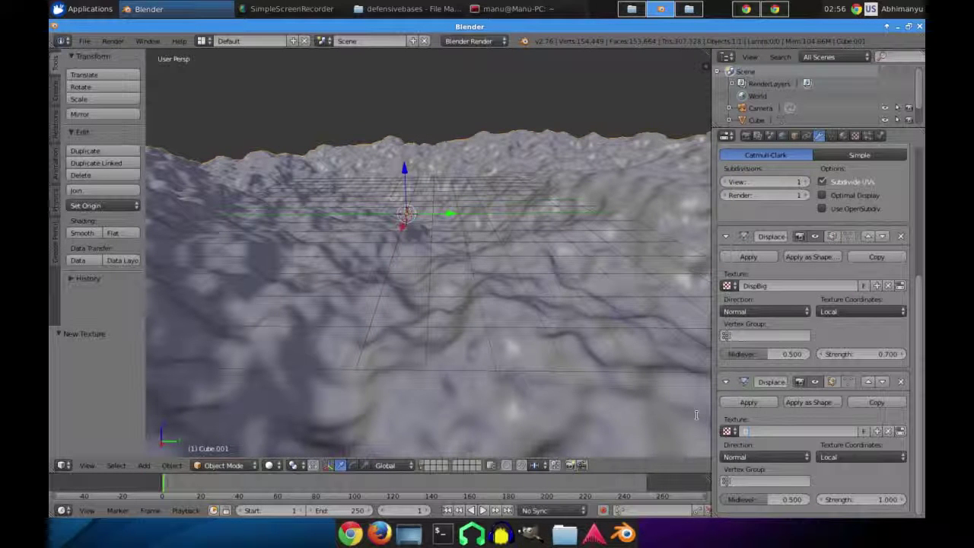
{"action": "type", "text": "DispSmall"}
{"action": "key", "text": "Return"}
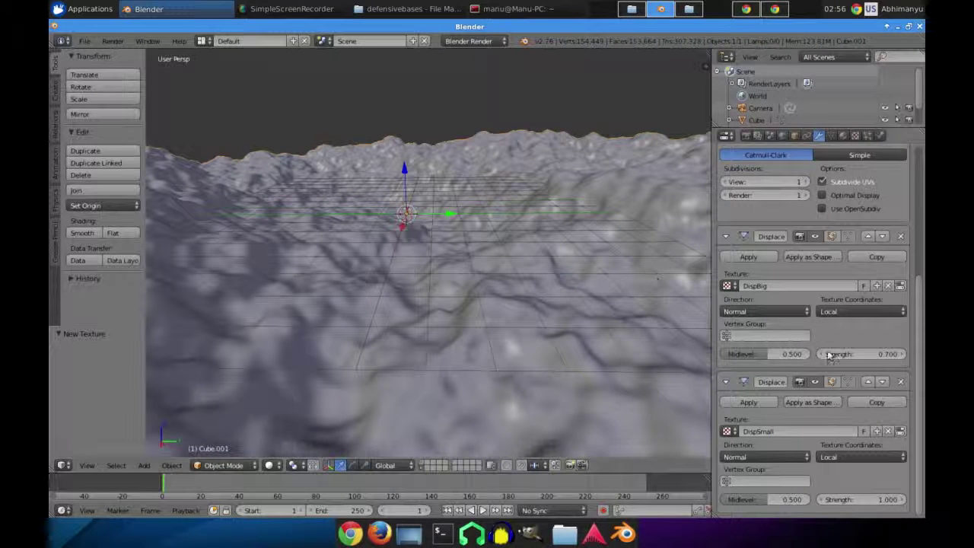
Switch the texture settings to DispSmall and set its Clouds noise size to 0.0001.
{"action": "left_click", "coordinate": [854, 137]}
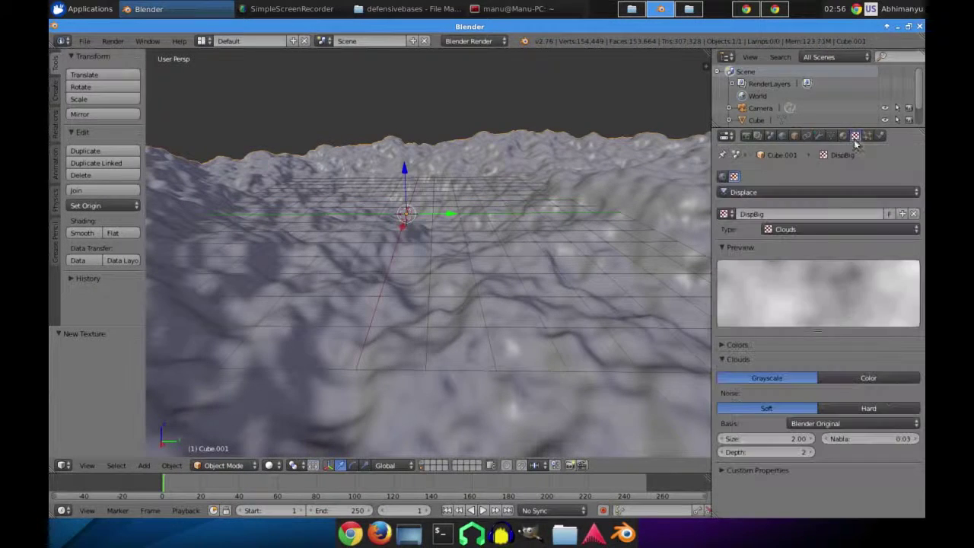
{"action": "left_click", "coordinate": [731, 215]}
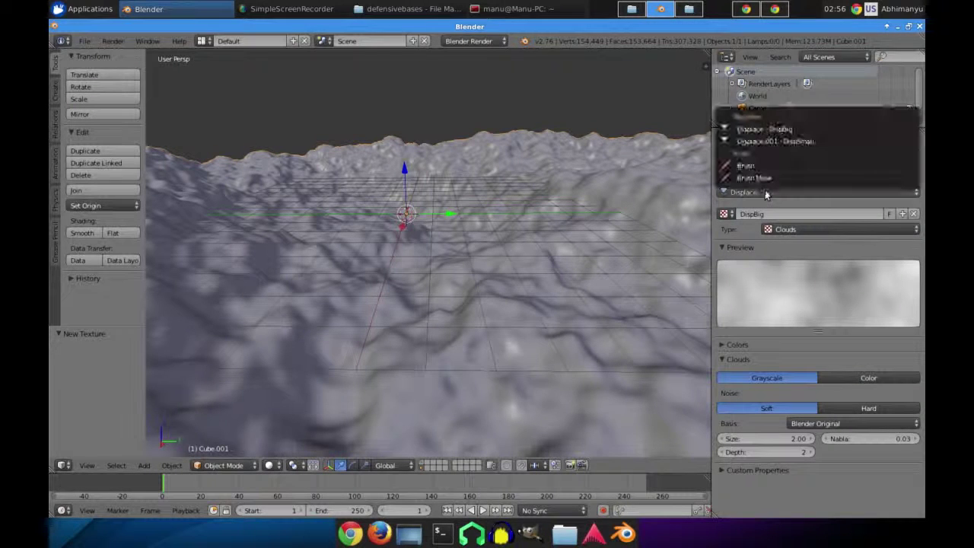
{"action": "left_click", "coordinate": [787, 148]}
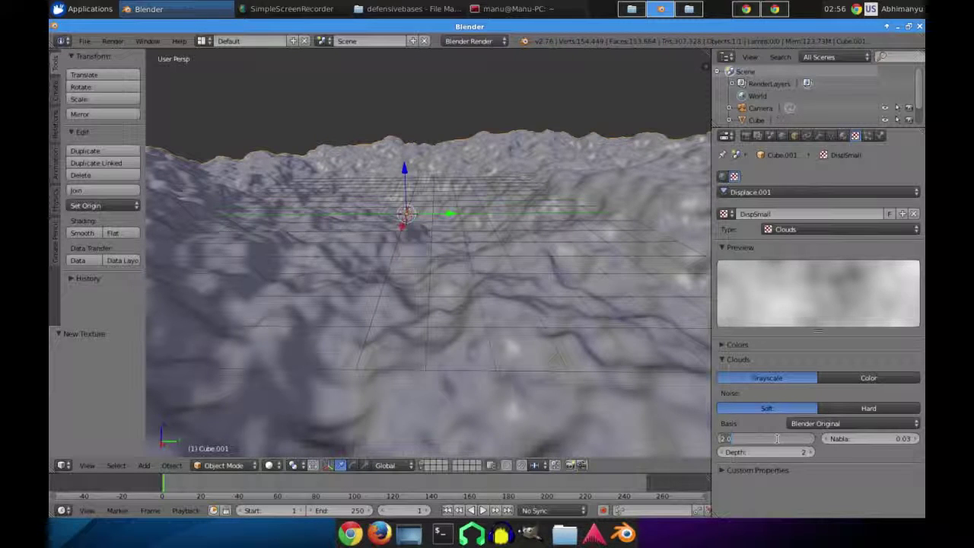
{"action": "left_click", "coordinate": [776, 438]}
{"action": "key", "text": "BackSpace"}
{"action": "type", "text": ".000"}
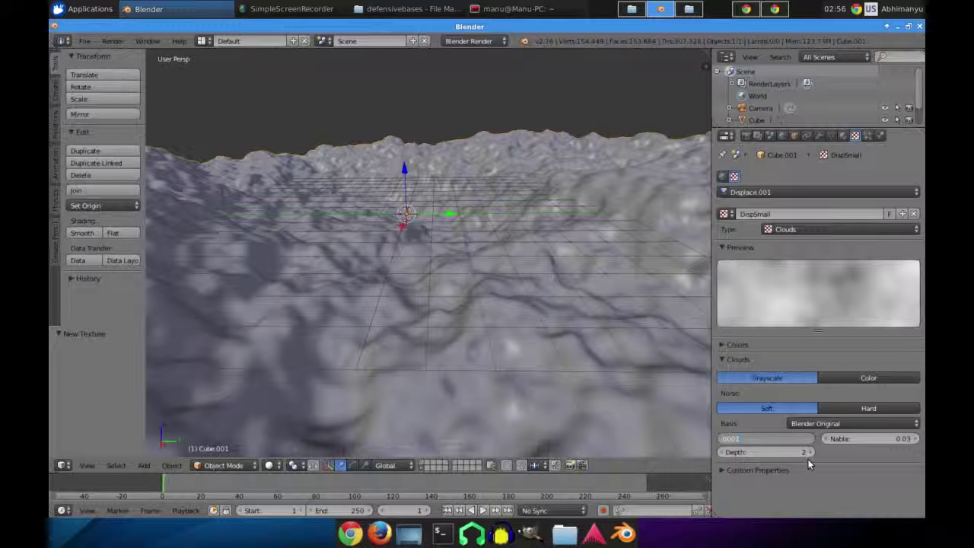
{"action": "type", "text": "1"}
{"action": "key", "text": "Return"}
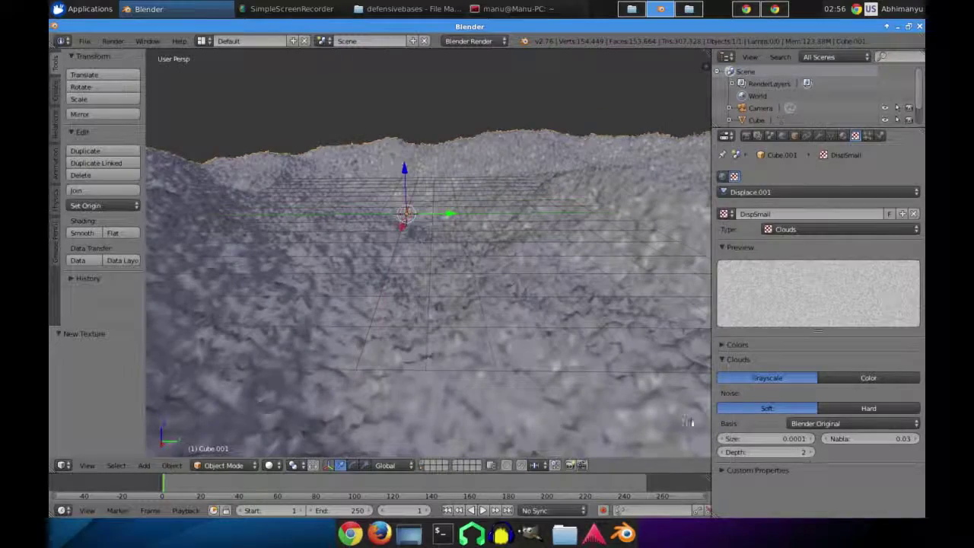
Set the strength of the DispSmall Displace modifier to 0.04 and inspect the terrain surface.
{"action": "middle_click_drag", "start_coordinate": [600, 332], "coordinate": [537, 330]}
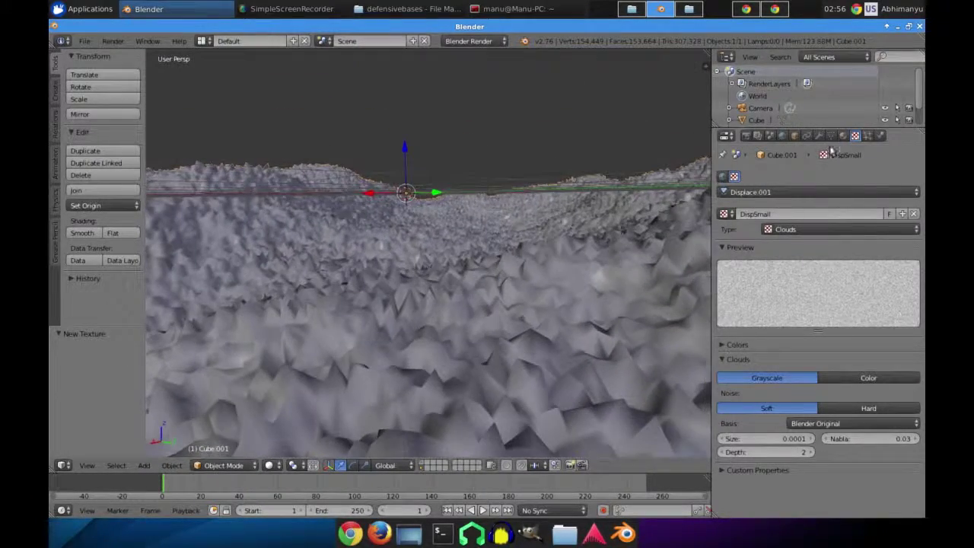
{"action": "left_click", "coordinate": [821, 136]}
{"action": "left_click", "coordinate": [853, 499]}
{"action": "type", "text": "1"}
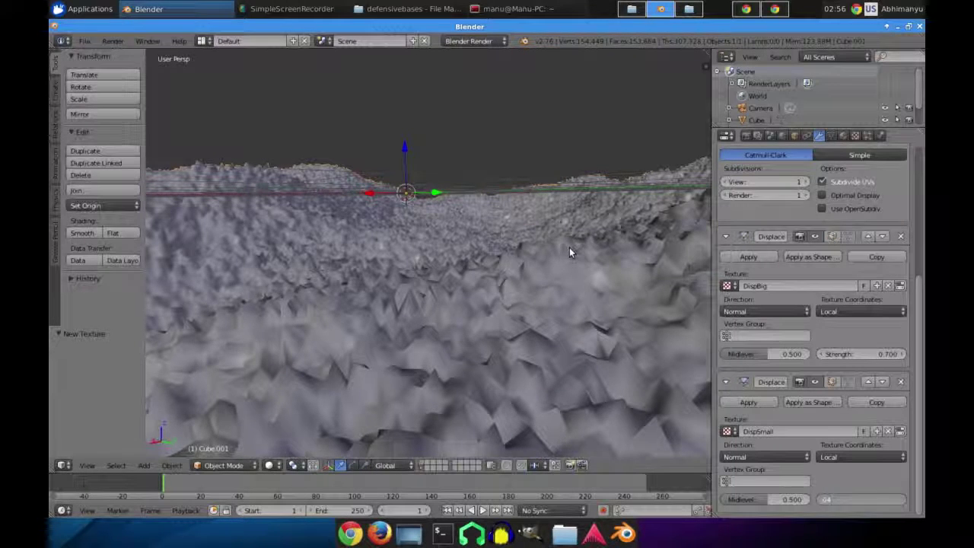
{"action": "key", "text": "Return"}
{"action": "middle_click_drag", "start_coordinate": [413, 289], "coordinate": [461, 297]}
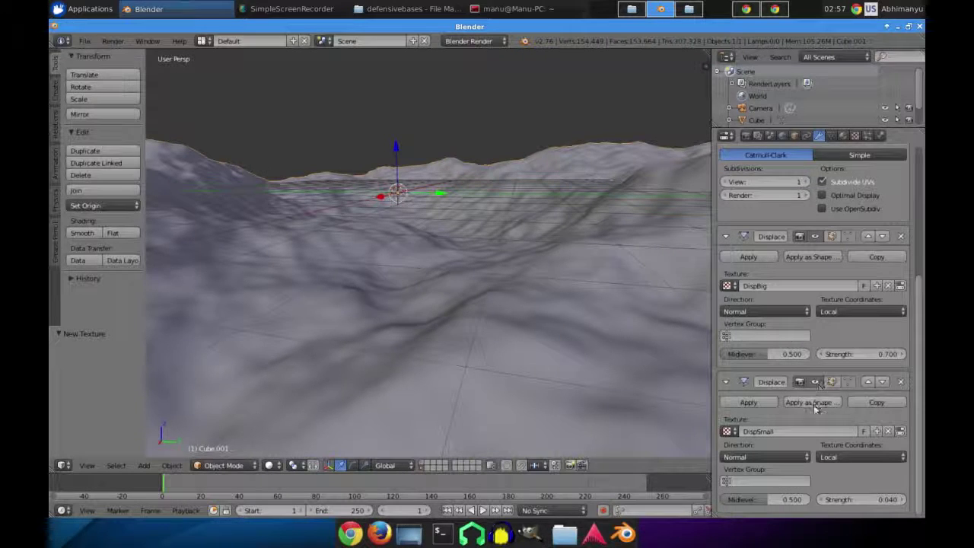
Set the strength of the DispSmall Displace modifier to 0.1.
{"action": "left_click", "coordinate": [863, 498]}
{"action": "type", "text": "0.1"}
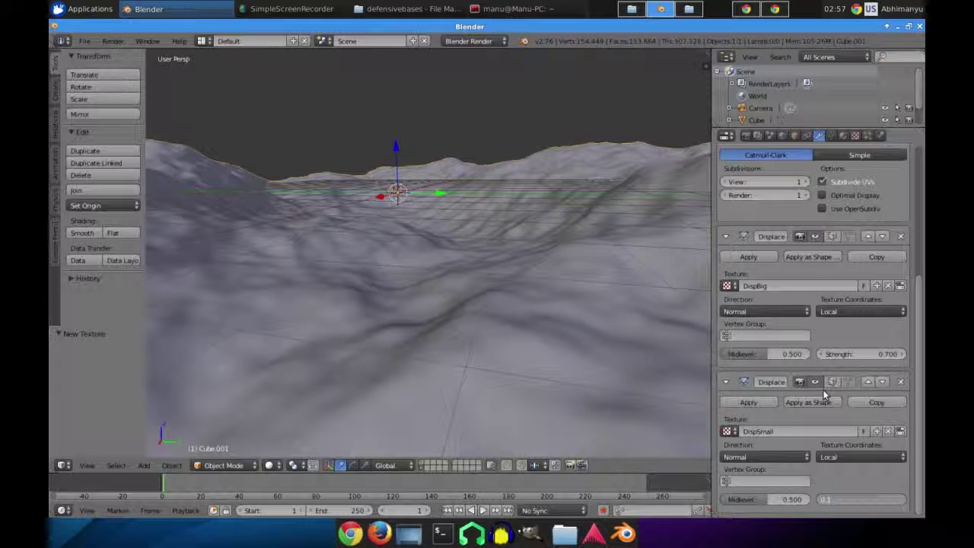
{"action": "key", "text": "Return"}
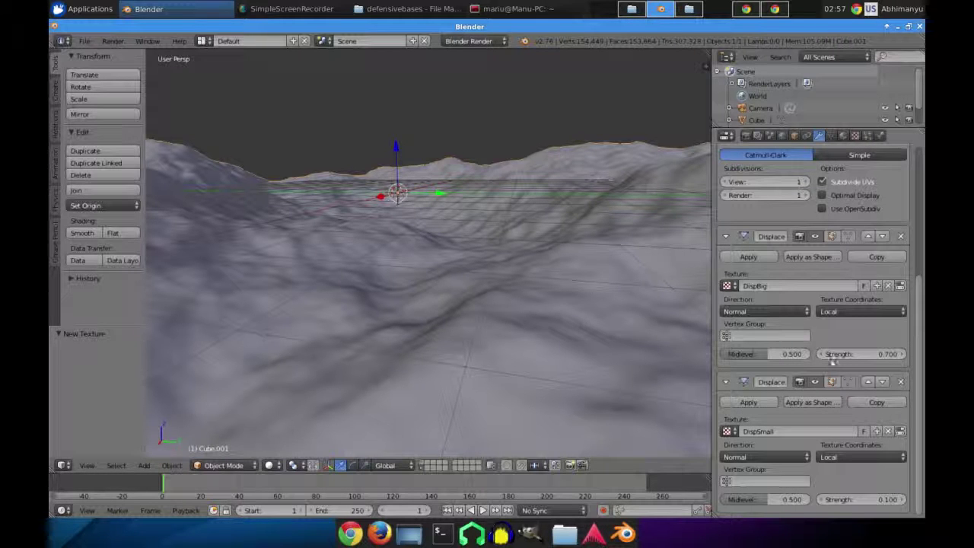
Set the DispSmall Clouds texture's noise depth to 4 and its size to 0.25.
{"action": "left_click", "coordinate": [854, 135]}
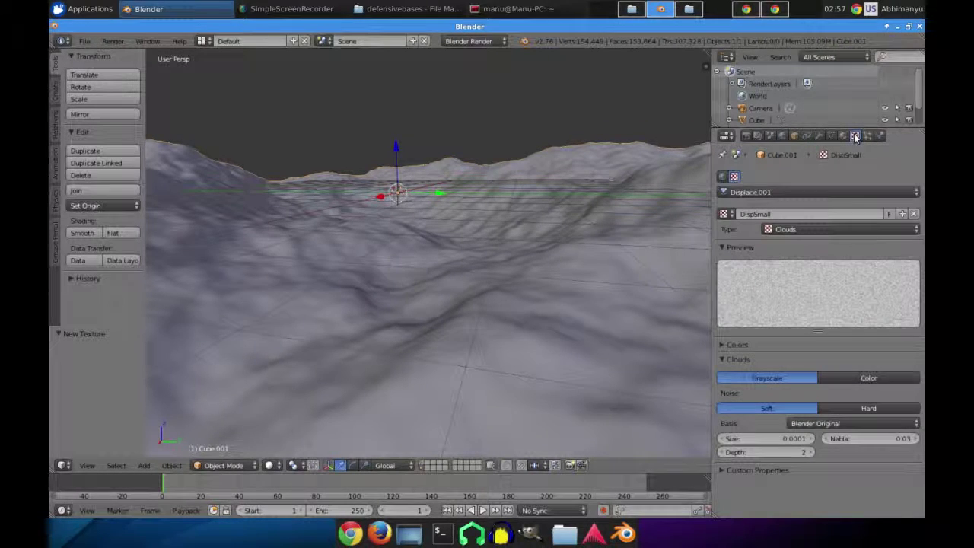
{"action": "left_click", "coordinate": [791, 452]}
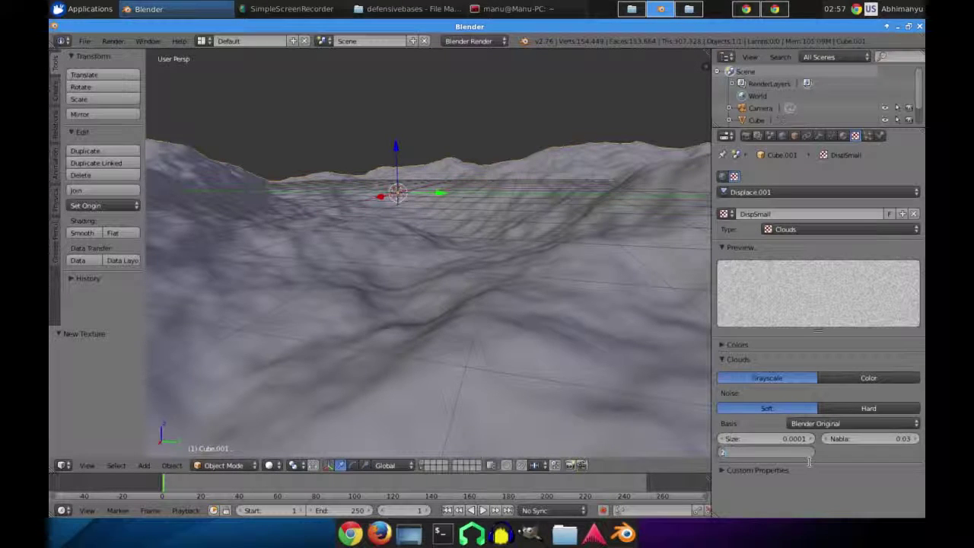
{"action": "type", "text": "4"}
{"action": "key", "text": "Return"}
{"action": "left_click", "coordinate": [771, 437]}
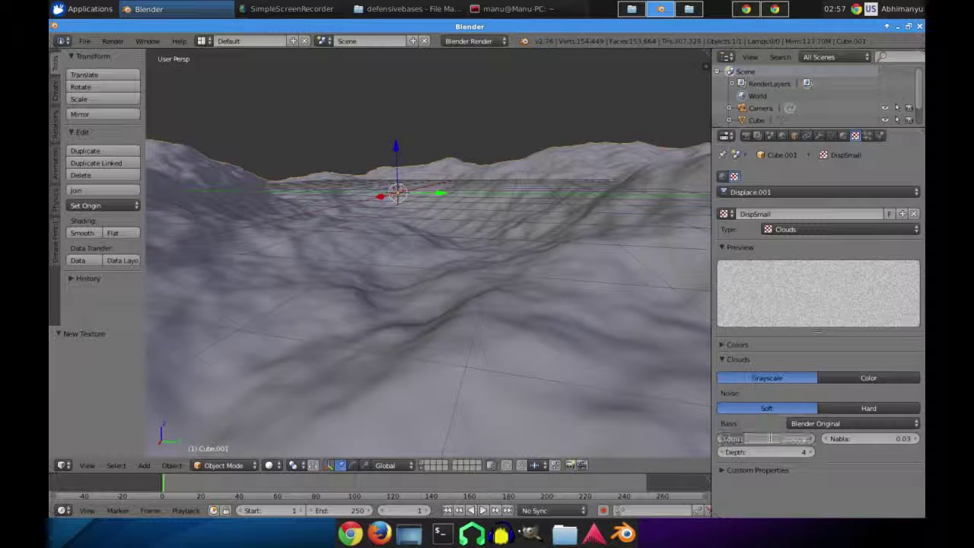
{"action": "key", "text": "BackSpace"}
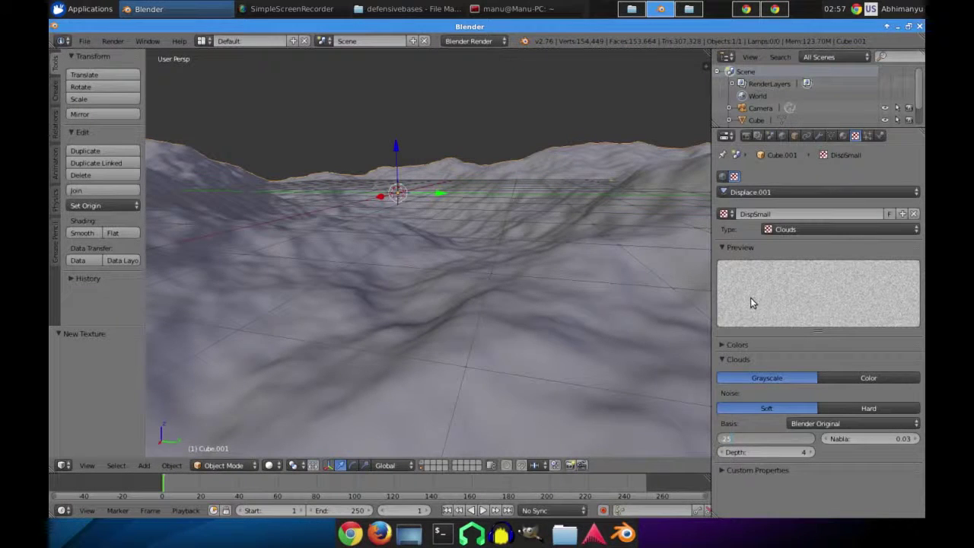
{"action": "key", "text": "Return"}
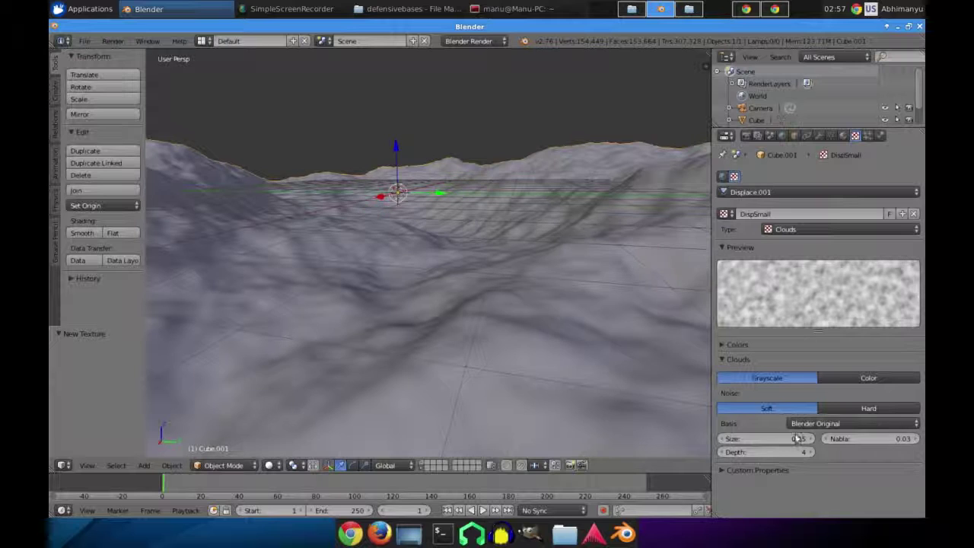
Raise the view and render subdivisions of the second Subdivision Surface modifier to 2.
{"action": "mouse_move", "coordinate": [519, 295]}
{"action": "middle_mouse_down"}
{"action": "mouse_move", "coordinate": [560, 324]}
{"action": "mouse_move", "coordinate": [504, 304]}
{"action": "middle_mouse_up"}
{"action": "left_click", "coordinate": [819, 135]}
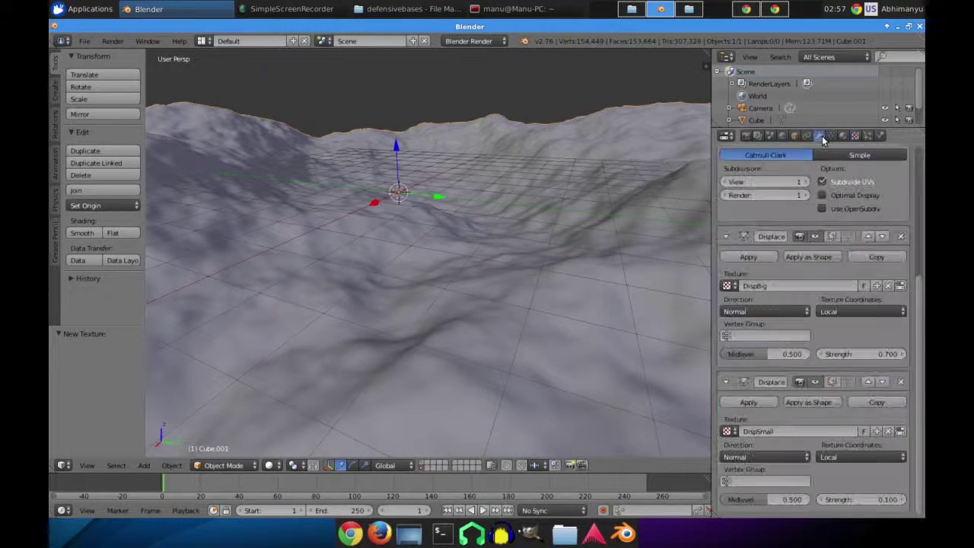
{"action": "scroll", "coordinate": [791, 304], "scroll_direction": "up", "scroll_amount": 5}
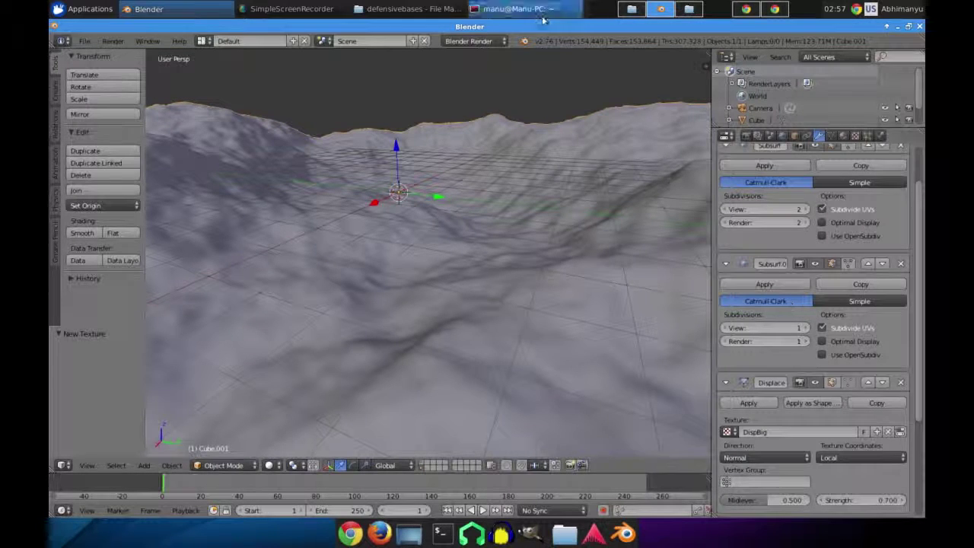
{"action": "left_click", "coordinate": [808, 342]}
Compare the displaced terrain copy with the original terrain on the first layer.
{"action": "middle_click_drag", "start_coordinate": [462, 198], "coordinate": [420, 297]}
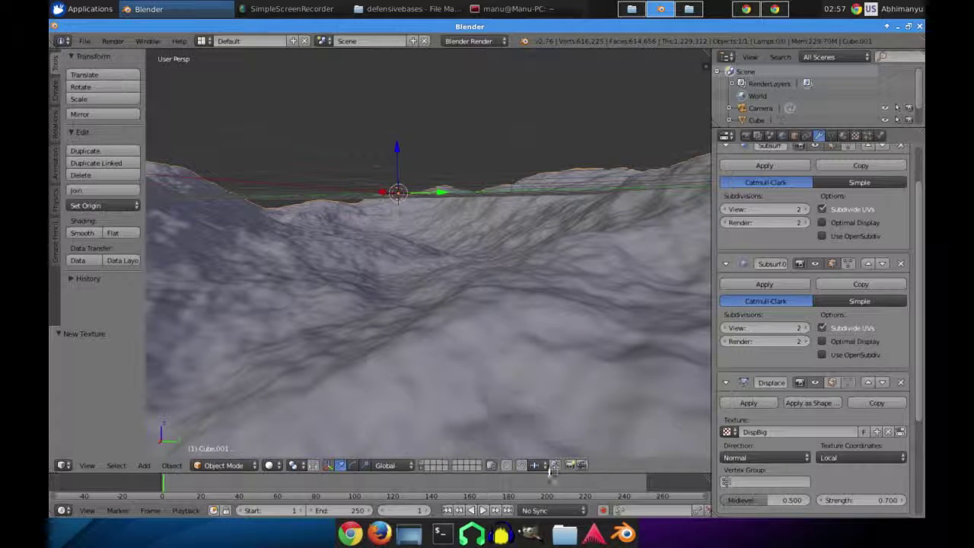
{"action": "left_click", "coordinate": [424, 465]}
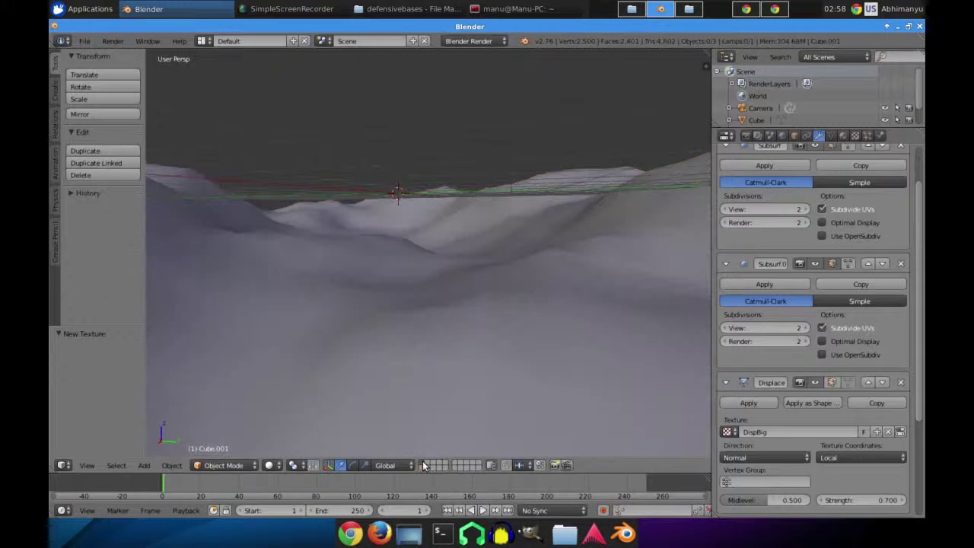
{"action": "left_click", "coordinate": [421, 468]}
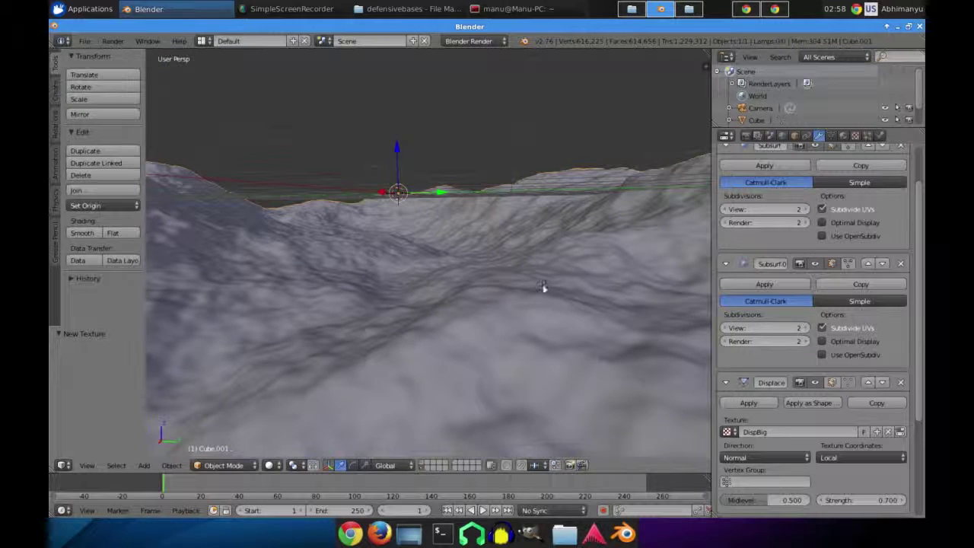
{"action": "middle_click_drag", "start_coordinate": [542, 286], "coordinate": [513, 278]}
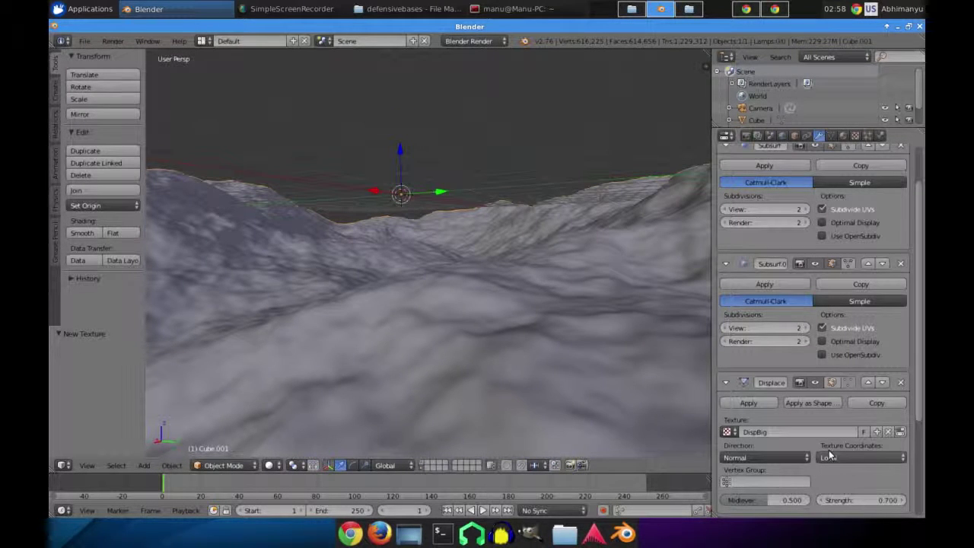
Set the DispSmall Clouds texture's size to 0.0001 and its noise type to Hard.
{"action": "scroll", "coordinate": [834, 471], "scroll_direction": "down", "scroll_amount": 5}
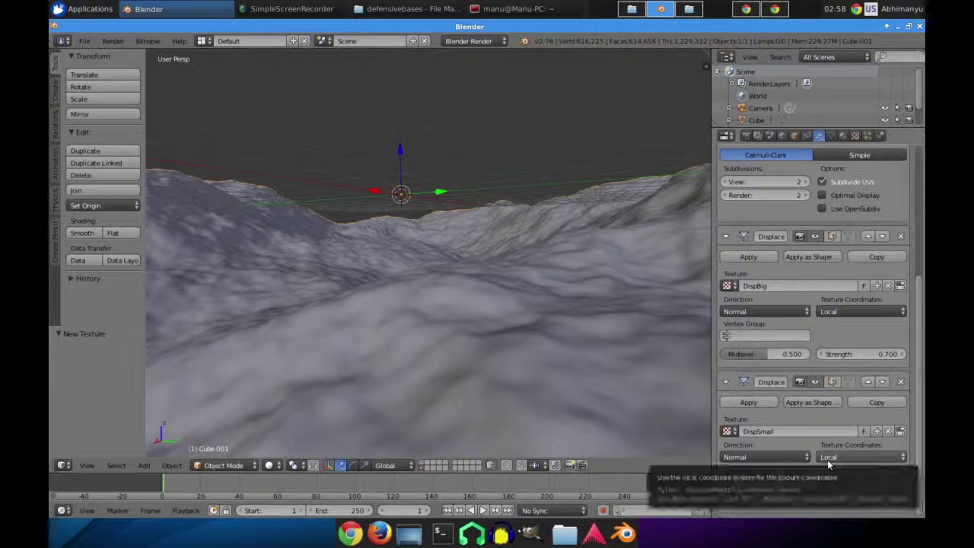
{"action": "left_click", "coordinate": [843, 136]}
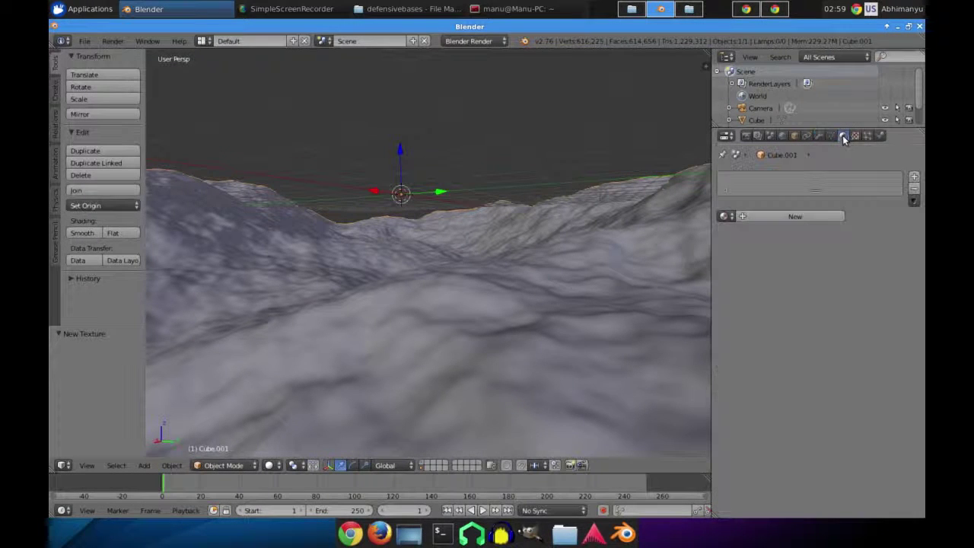
{"action": "left_click", "coordinate": [854, 135]}
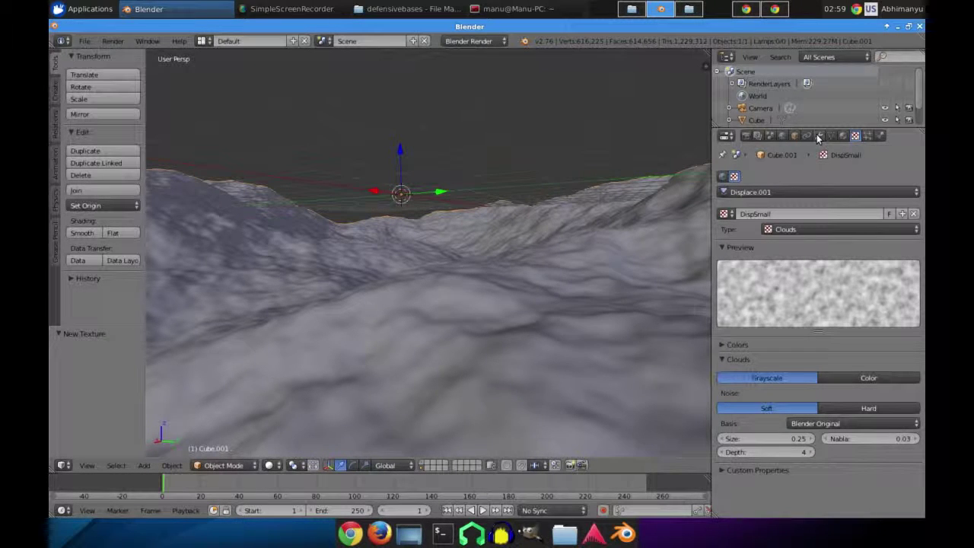
{"action": "left_click", "coordinate": [772, 439]}
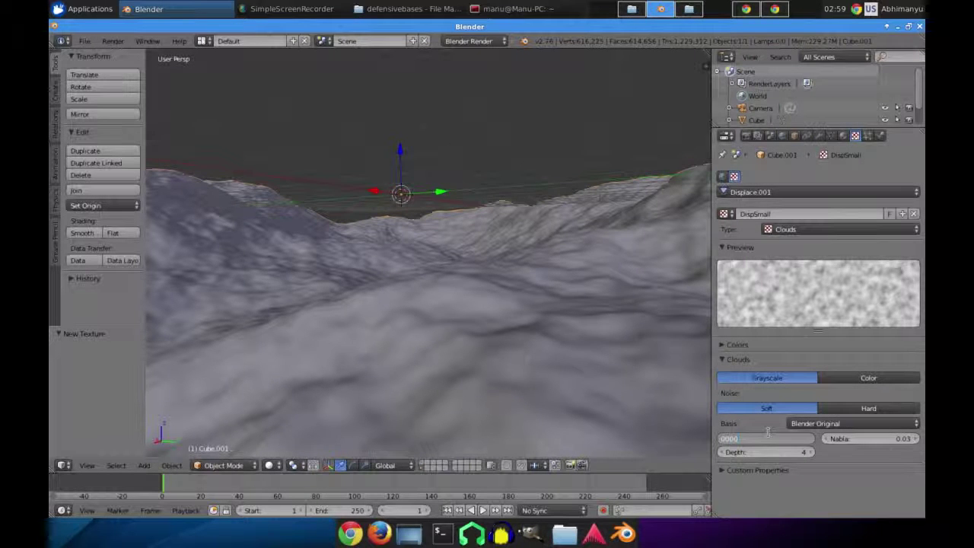
{"action": "type", "text": "00001"}
{"action": "key", "text": "Return"}
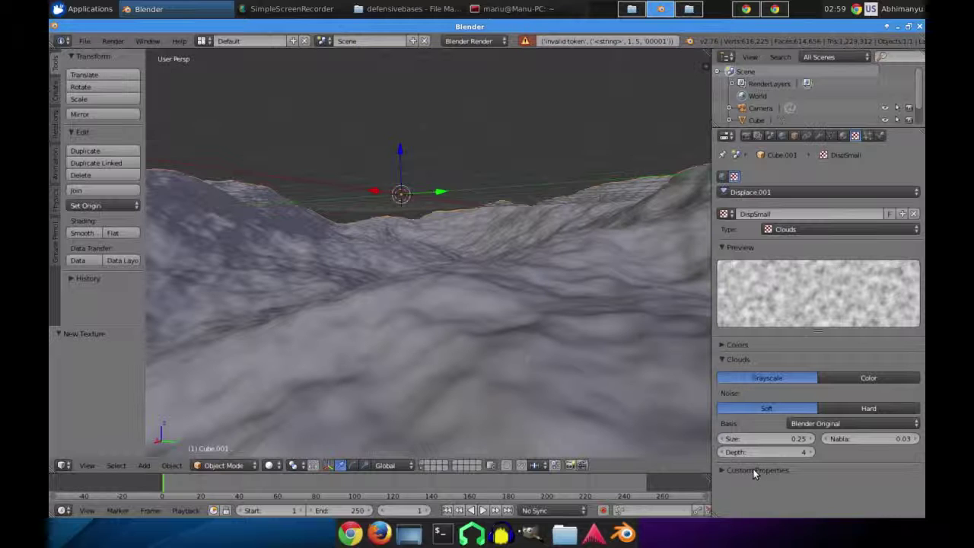
{"action": "left_click", "coordinate": [763, 438]}
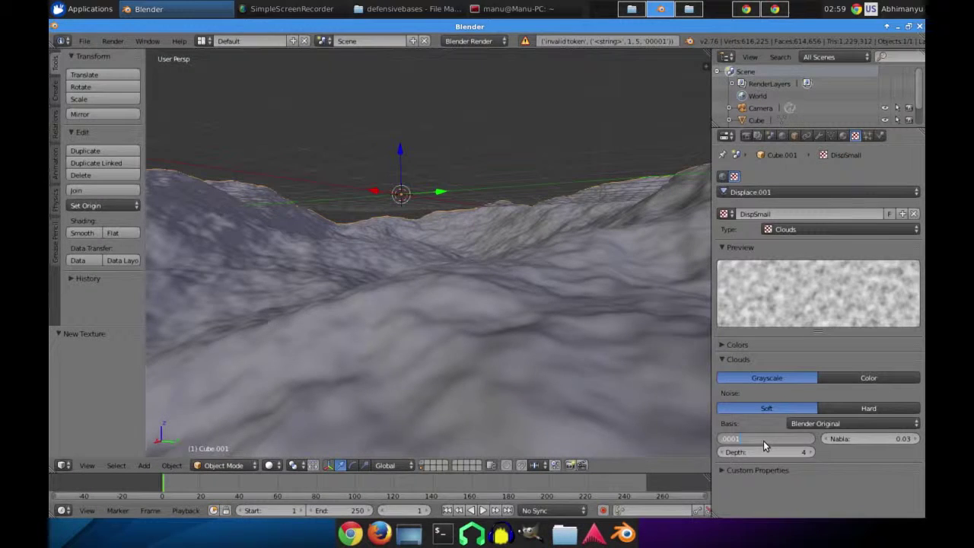
{"action": "key", "text": "Return"}
{"action": "middle_click_drag", "start_coordinate": [450, 352], "coordinate": [495, 355]}
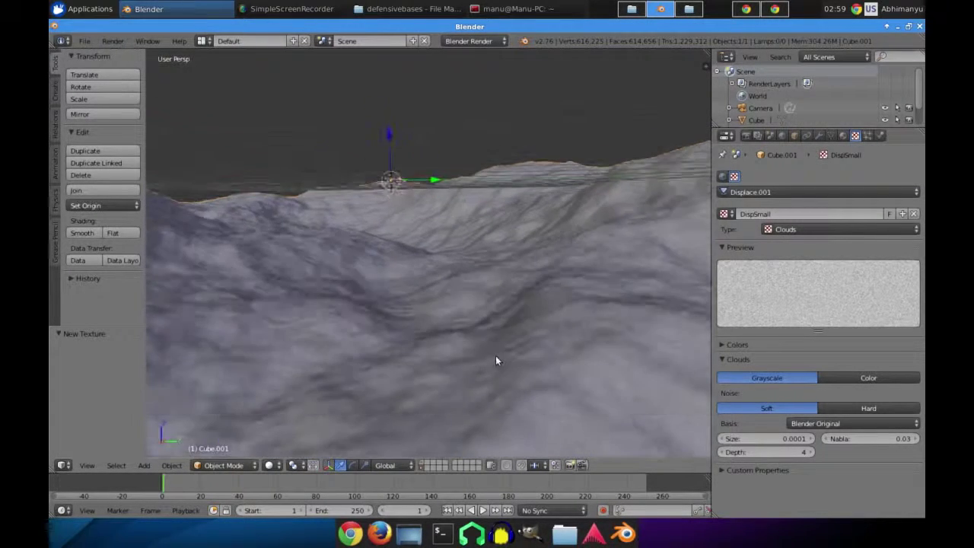
{"action": "left_click", "coordinate": [825, 409]}
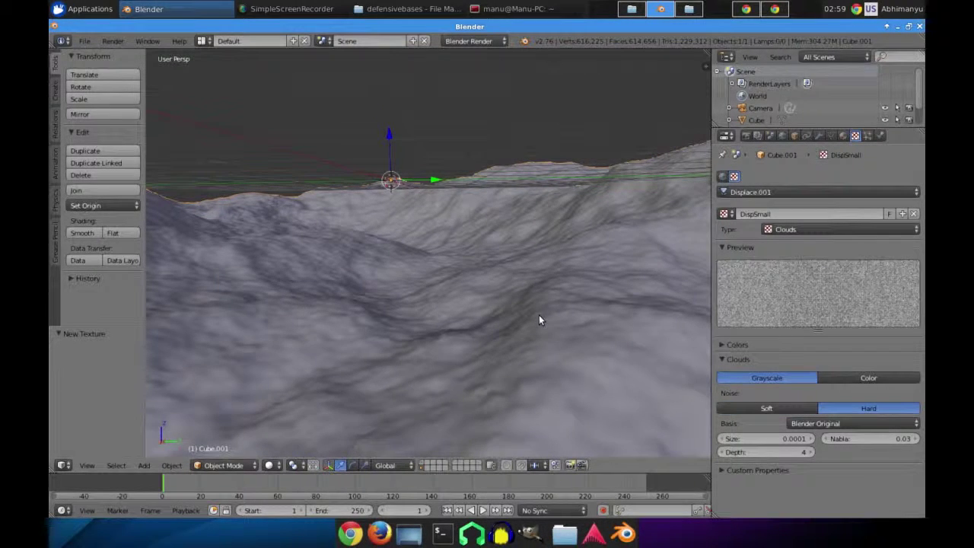
{"action": "middle_click_drag", "start_coordinate": [454, 360], "coordinate": [493, 331]}
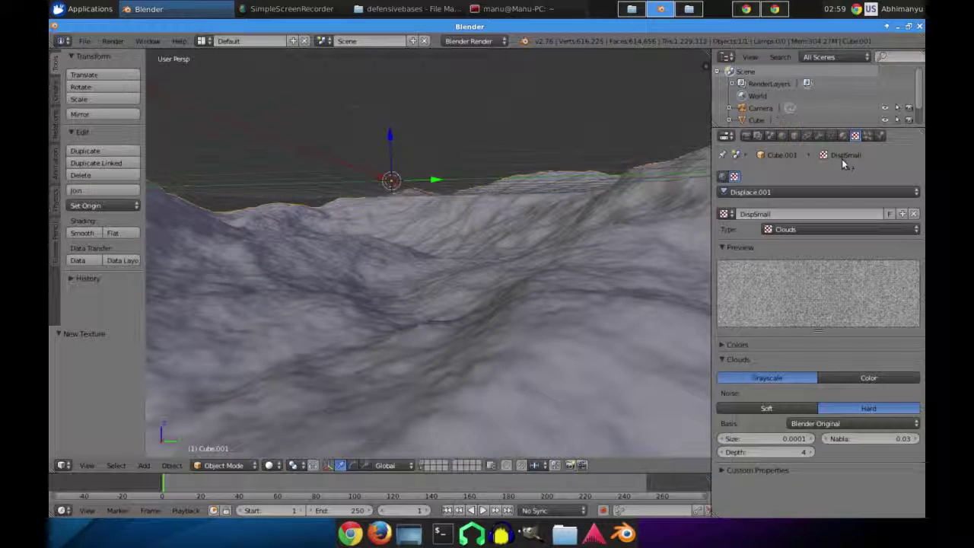
Apply both Subdivision Surface modifiers and both Displace modifiers to the terrain copy.
{"action": "left_click", "coordinate": [818, 136]}
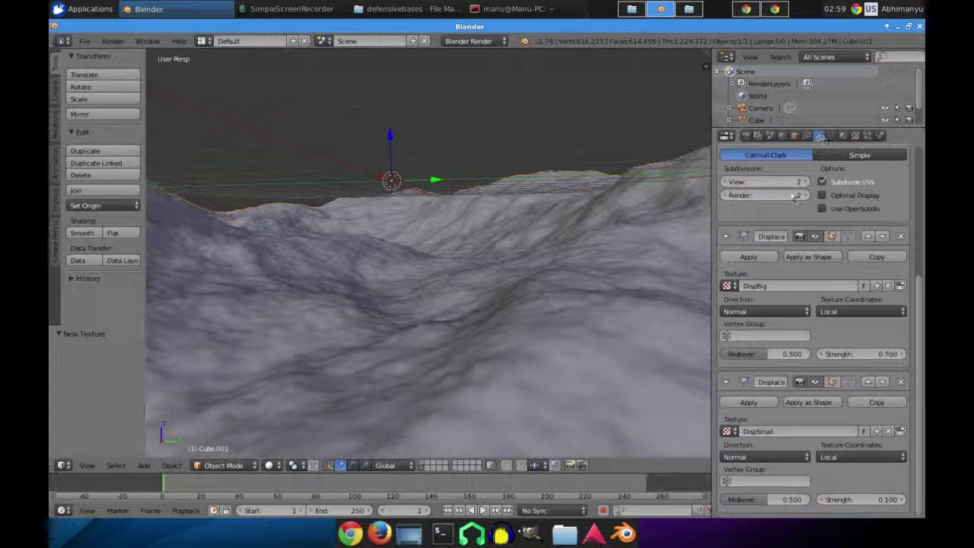
{"action": "scroll", "coordinate": [790, 241], "scroll_direction": "down", "scroll_amount": 2}
{"action": "scroll", "coordinate": [771, 209], "scroll_direction": "down", "scroll_amount": 1}
{"action": "scroll", "coordinate": [771, 209], "scroll_direction": "up", "scroll_amount": 5}
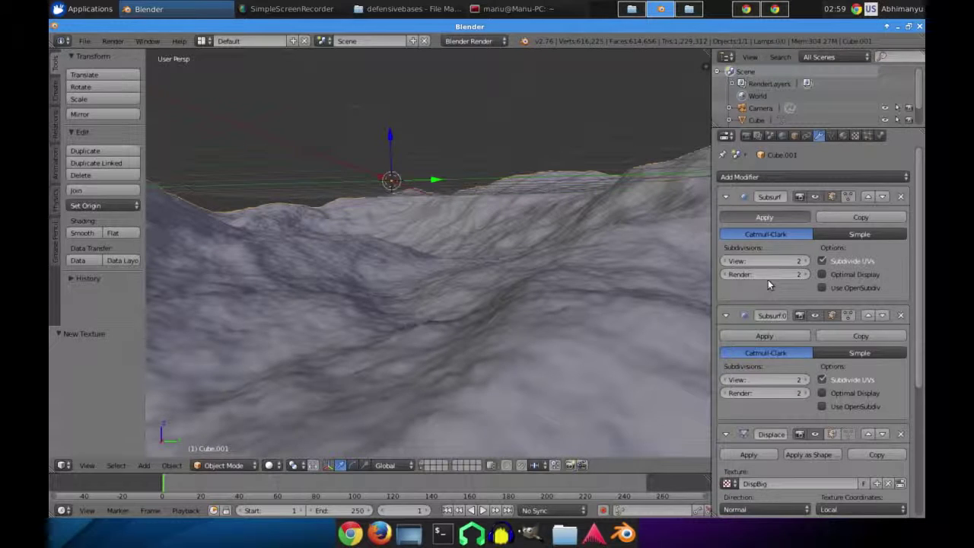
{"action": "left_click", "coordinate": [765, 219]}
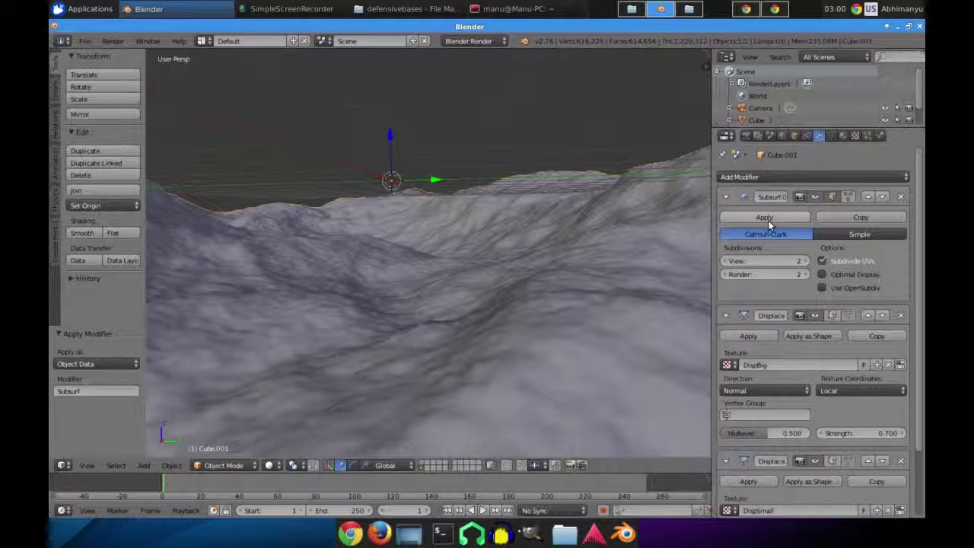
{"action": "left_click", "coordinate": [770, 220]}
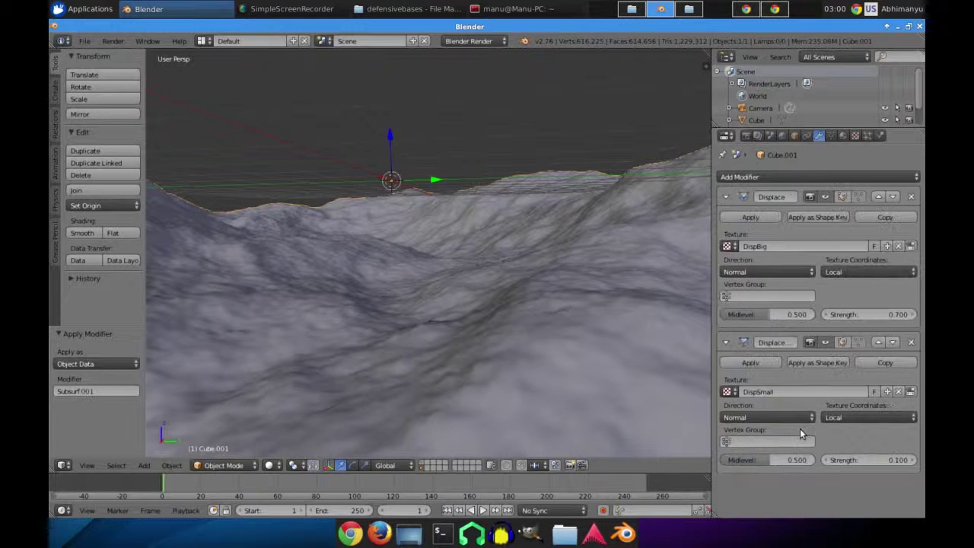
{"action": "left_click", "coordinate": [770, 218]}
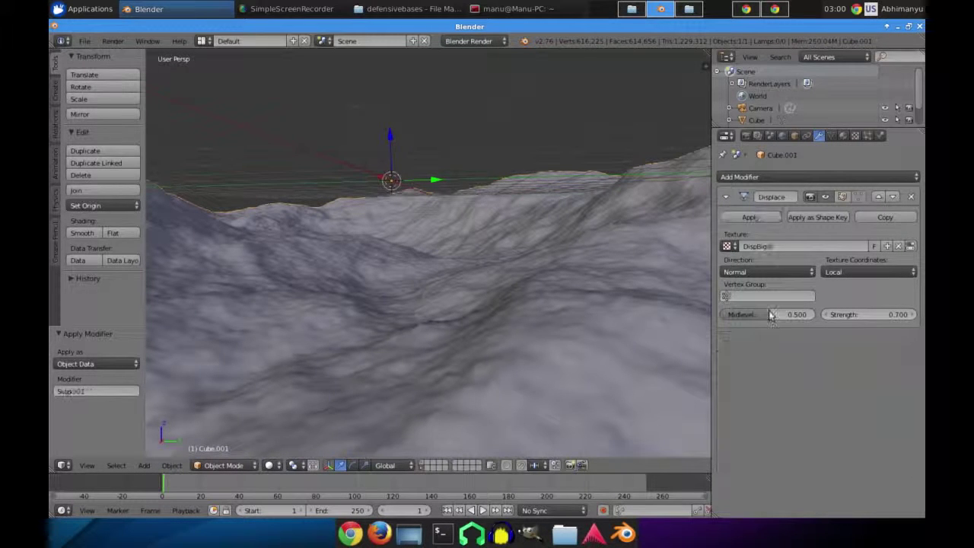
{"action": "left_click", "coordinate": [761, 218]}
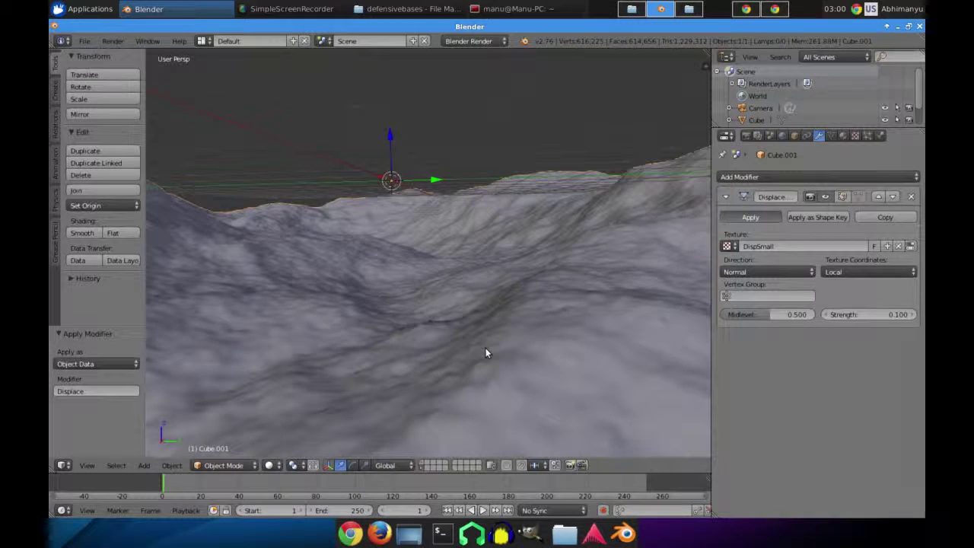
Examine the applied terrain's surface detail up close, then its overall shape from directly above.
{"action": "scroll", "coordinate": [426, 342], "scroll_direction": "up", "scroll_amount": 3}
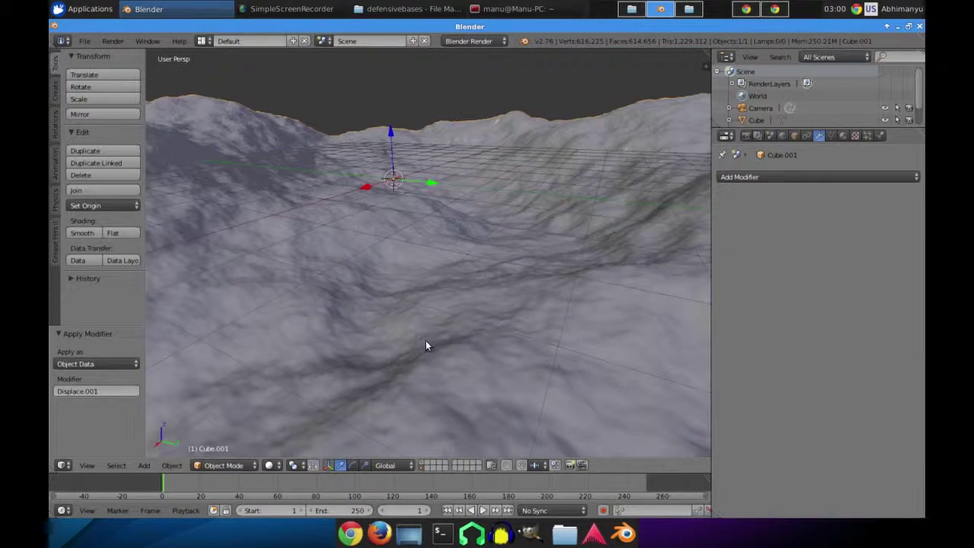
{"action": "scroll", "coordinate": [442, 350], "scroll_direction": "up", "scroll_amount": 2}
{"action": "scroll", "coordinate": [442, 349], "scroll_direction": "up", "scroll_amount": 2}
{"action": "middle_click_drag", "start_coordinate": [443, 349], "coordinate": [472, 372]}
{"action": "scroll", "coordinate": [487, 340], "scroll_direction": "down", "scroll_amount": 2}
{"action": "scroll", "coordinate": [485, 335], "scroll_direction": "down", "scroll_amount": 3}
{"action": "scroll", "coordinate": [472, 370], "scroll_direction": "down", "scroll_amount": 2}
{"action": "scroll", "coordinate": [471, 369], "scroll_direction": "down", "scroll_amount": 2}
{"action": "scroll", "coordinate": [497, 333], "scroll_direction": "up", "scroll_amount": 1}
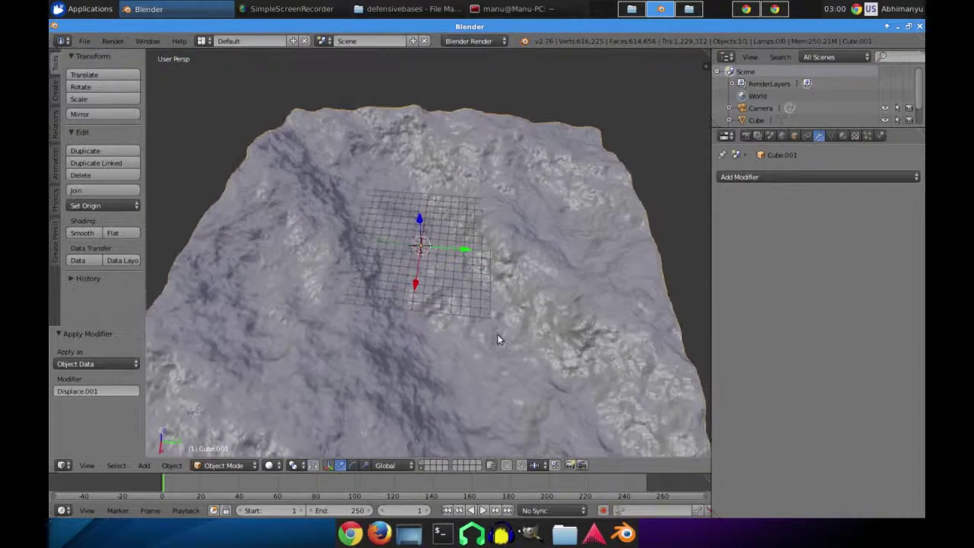
{"action": "middle_click_drag", "start_coordinate": [497, 334], "coordinate": [499, 335]}
{"action": "key", "text": "KP_7"}
{"action": "scroll", "coordinate": [496, 329], "scroll_direction": "down", "scroll_amount": 3}
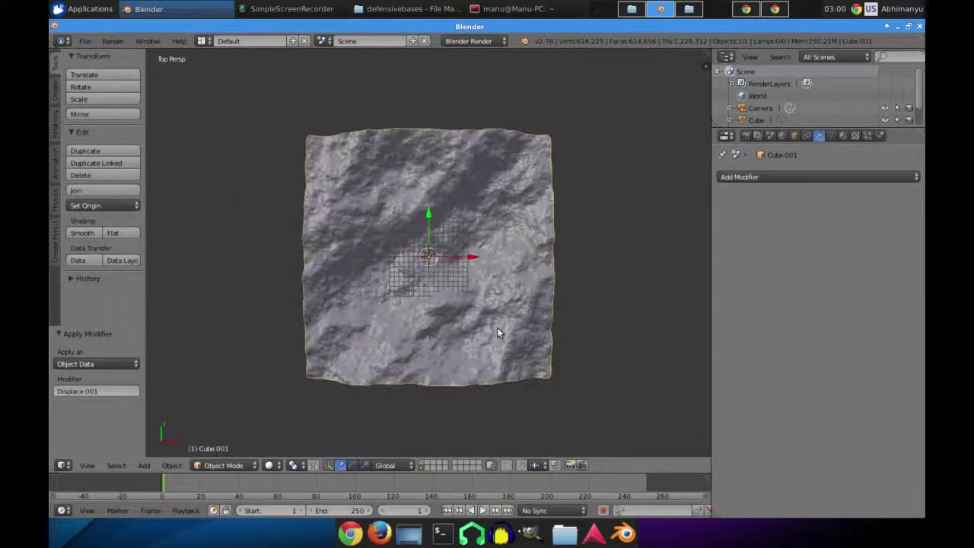
{"action": "scroll", "coordinate": [498, 329], "scroll_direction": "up", "scroll_amount": 2}
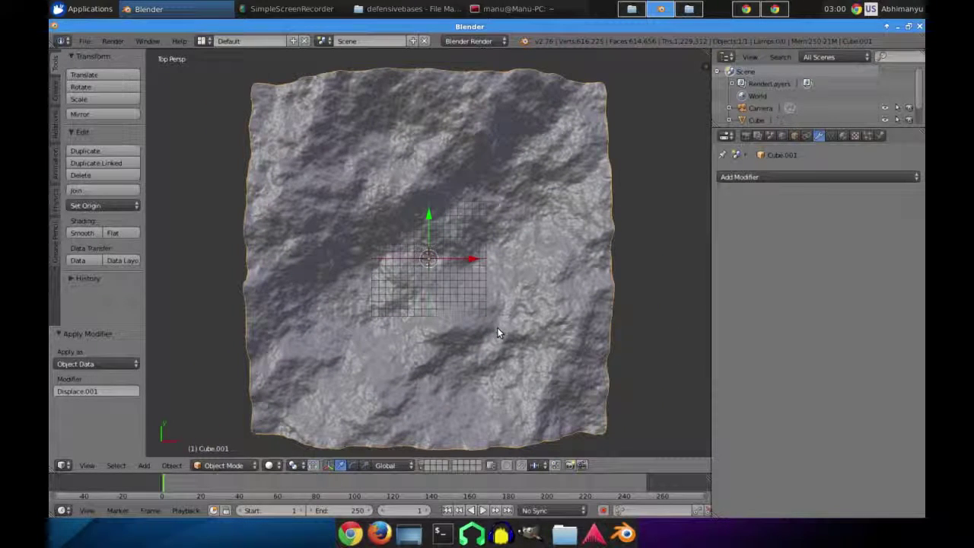
Split the 3D view horizontally and turn the upper area into a UV/Image Editor.
{"action": "left_click_drag", "start_coordinate": [706, 103], "coordinate": [174, 285]}
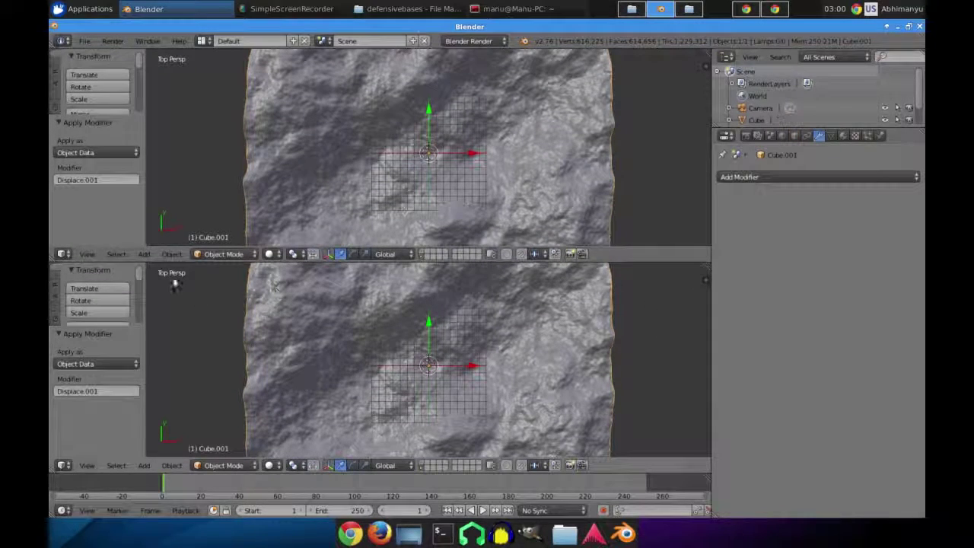
{"action": "left_click", "coordinate": [63, 253]}
{"action": "left_click", "coordinate": [84, 348]}
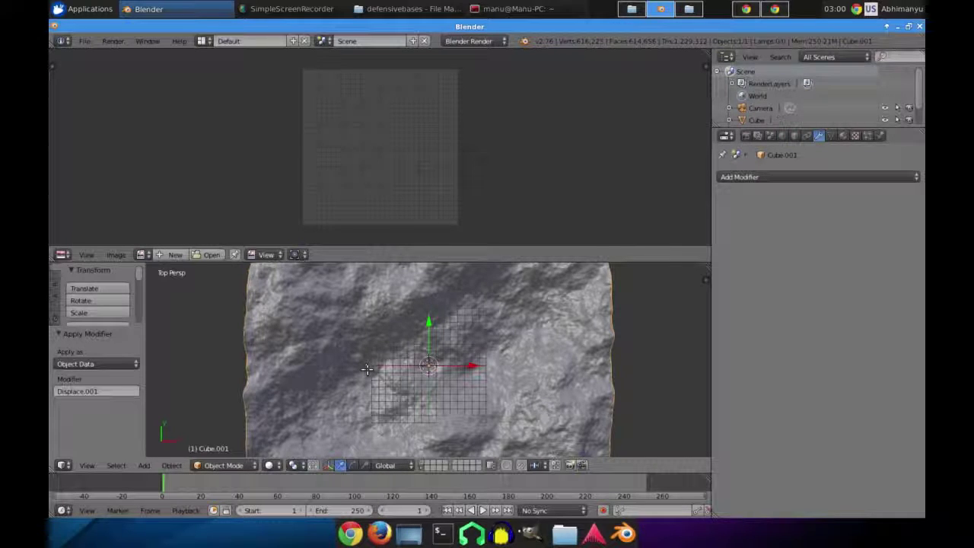
{"action": "key", "text": "Tab"}
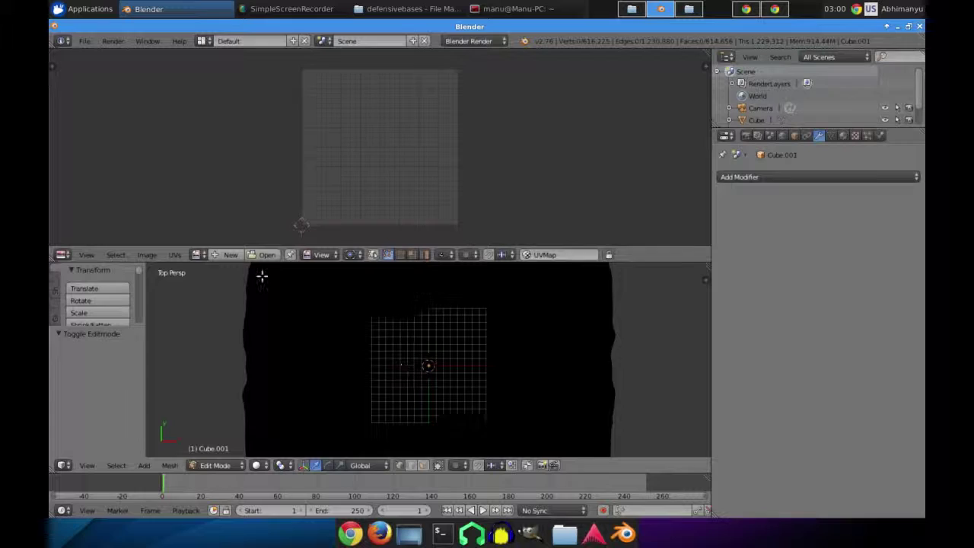
{"action": "key", "text": "Tab"}
Create a blank image named Terrain1aNrm, 8192 px wide and 8192 px high.
{"action": "left_click", "coordinate": [182, 254]}
{"action": "left_click", "coordinate": [203, 240]}
{"action": "type", "text": "Terrain1Nrm"}
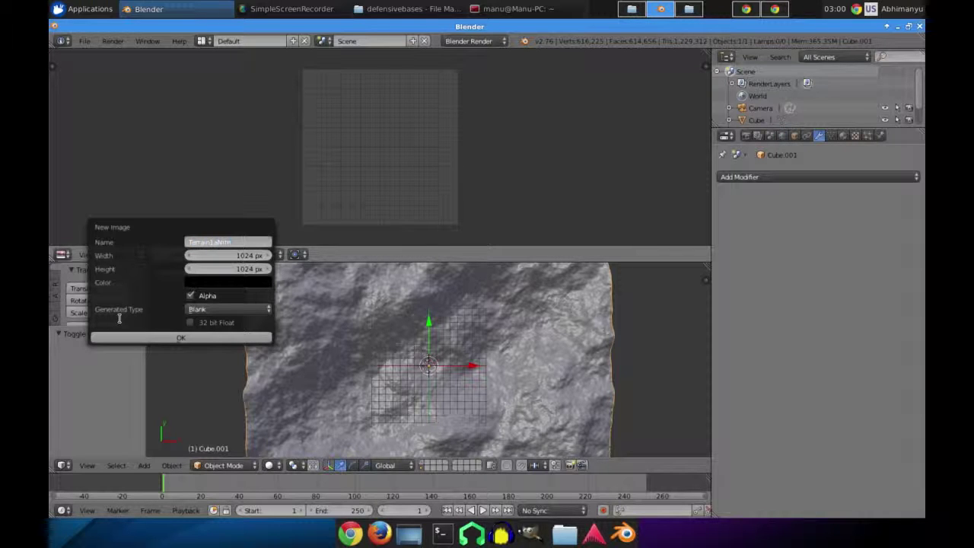
{"action": "key", "text": "Tab"}
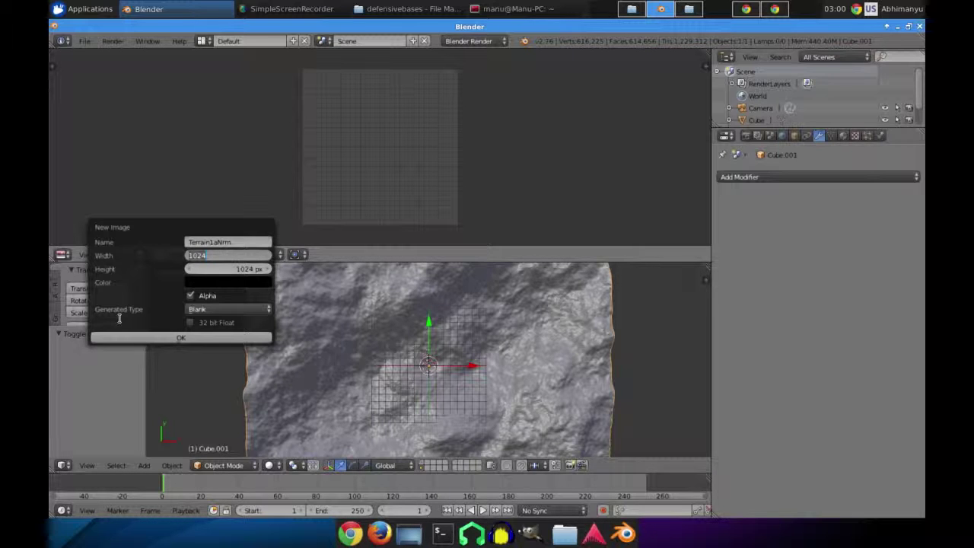
{"action": "type", "text": "8192"}
{"action": "key", "text": "Tab"}
{"action": "type", "text": "81"}
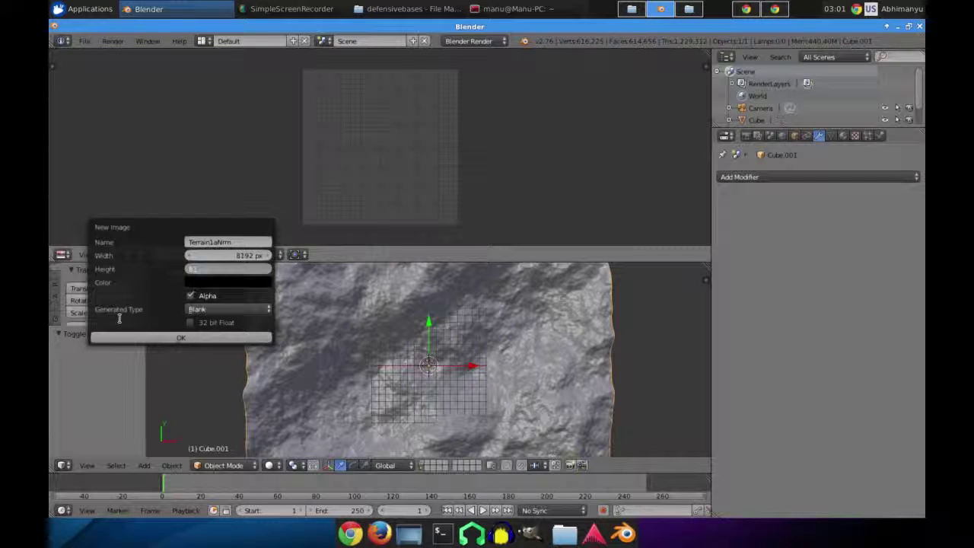
{"action": "type", "text": "92"}
{"action": "key", "text": "Return"}
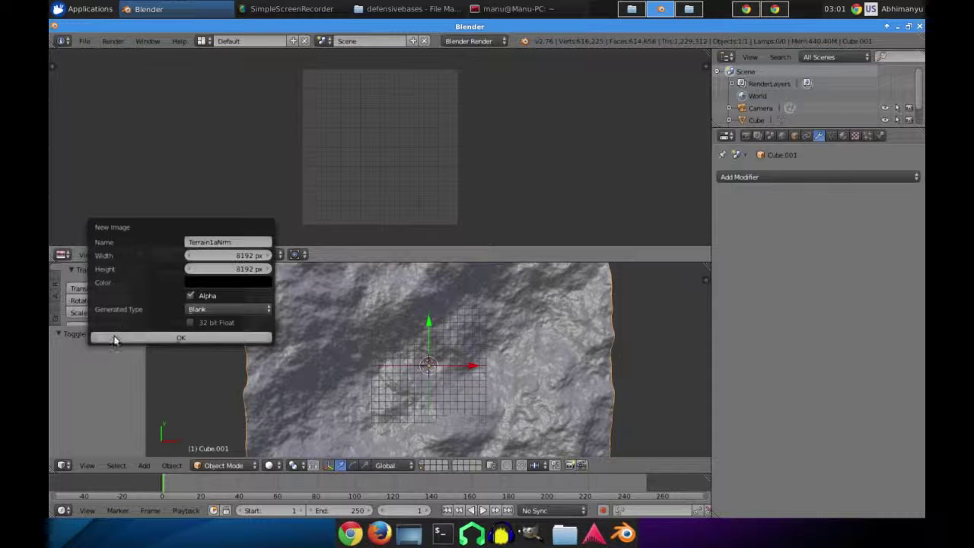
{"action": "left_click", "coordinate": [202, 339]}
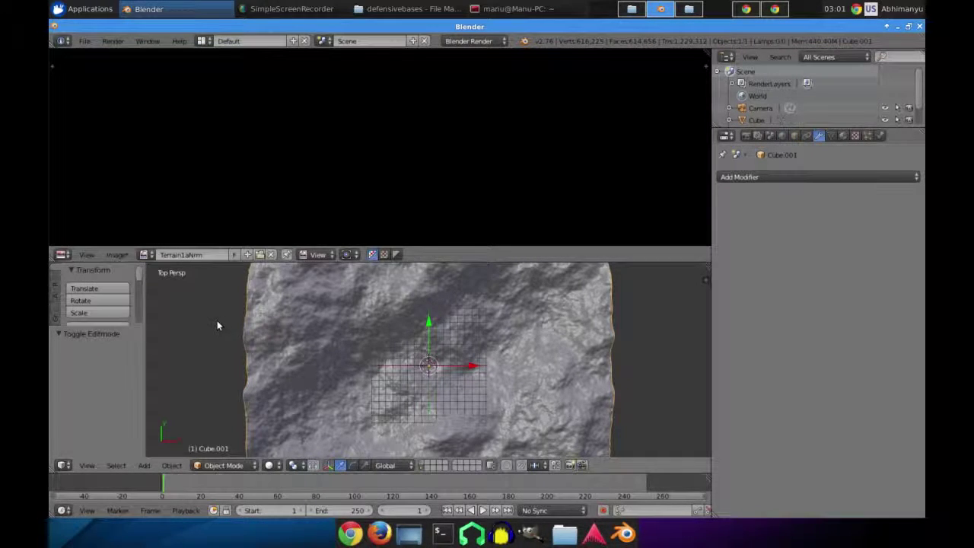
{"action": "key", "text": "Home"}
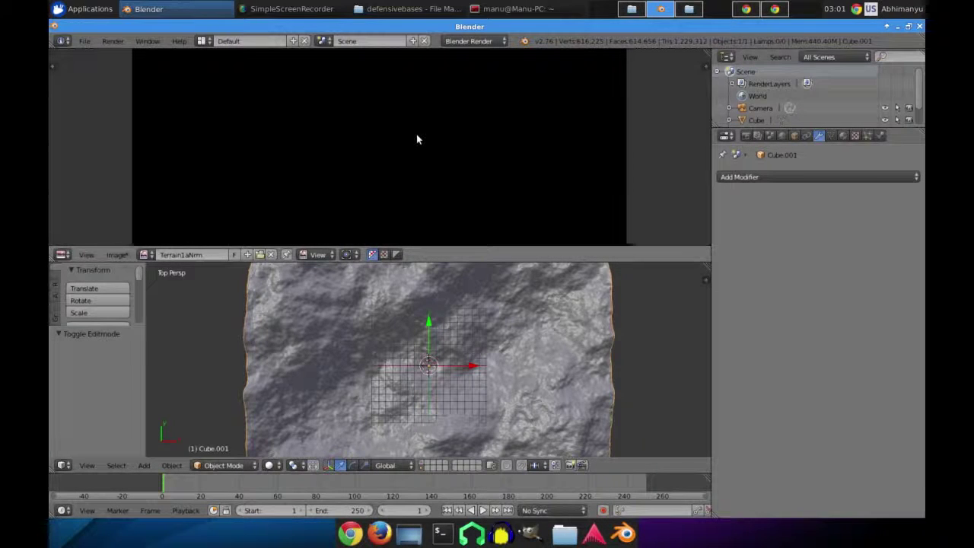
{"action": "scroll", "coordinate": [416, 139], "scroll_direction": "down", "scroll_amount": 1}
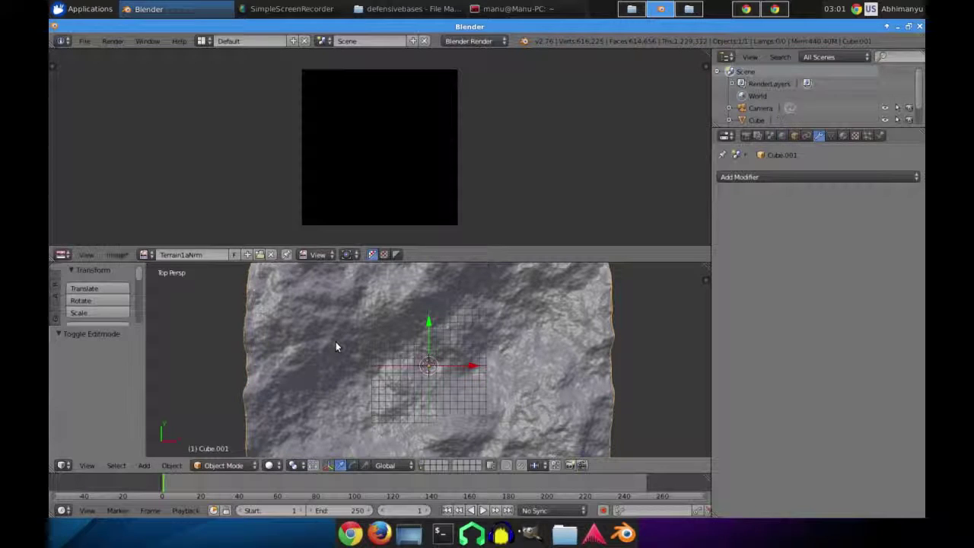
Select all of the terrain's geometry in Edit Mode and assign the Terrain1aNrm image to its UVs.
{"action": "key", "text": "Tab"}
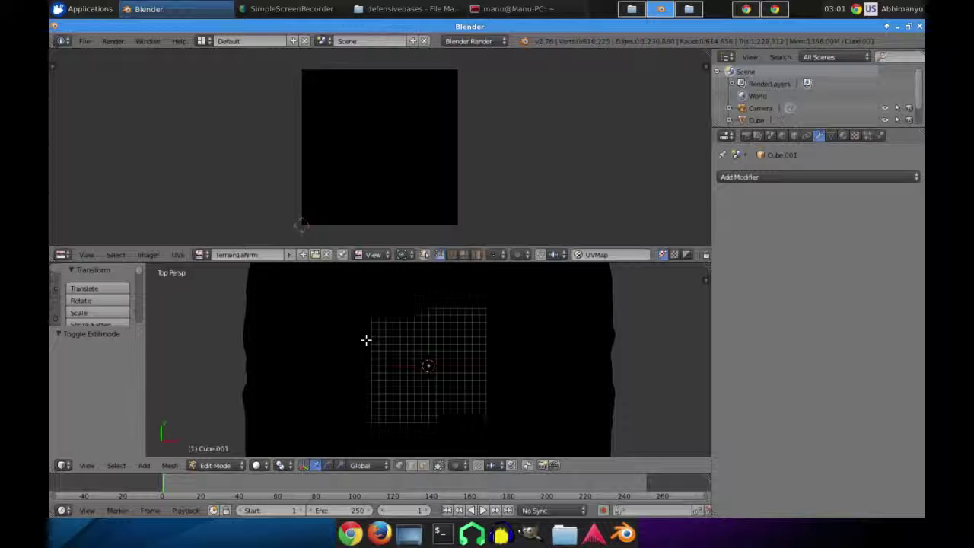
{"action": "key", "text": "a"}
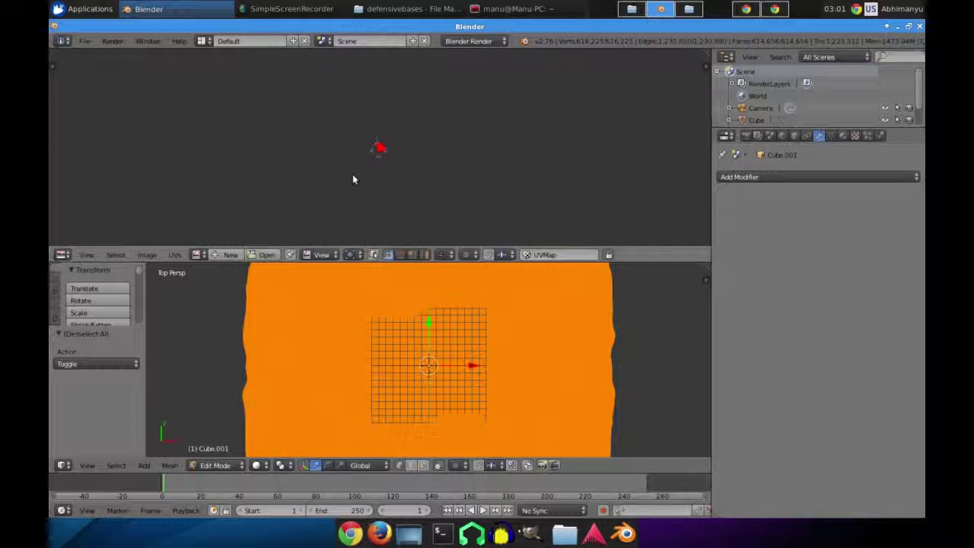
{"action": "scroll", "coordinate": [380, 175], "scroll_direction": "up", "scroll_amount": 4}
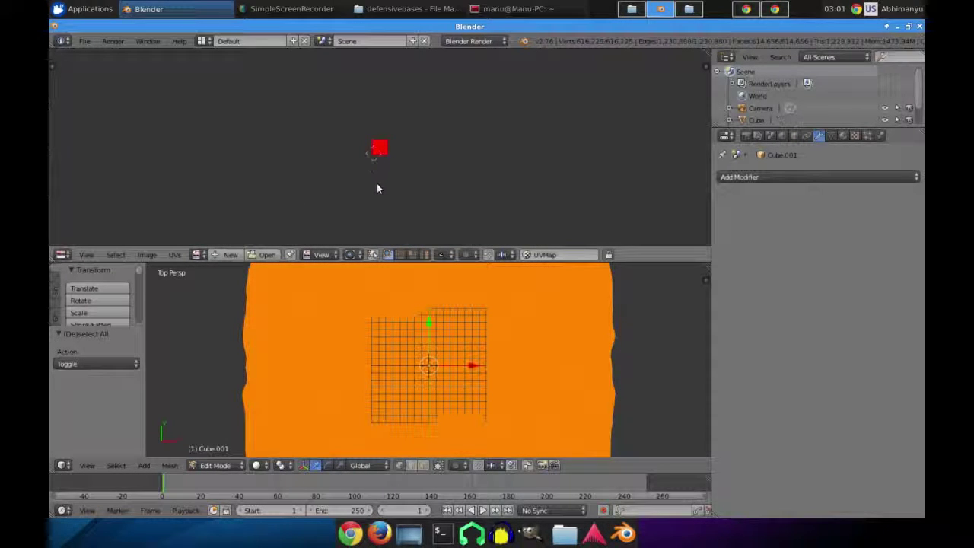
{"action": "left_click", "coordinate": [198, 254]}
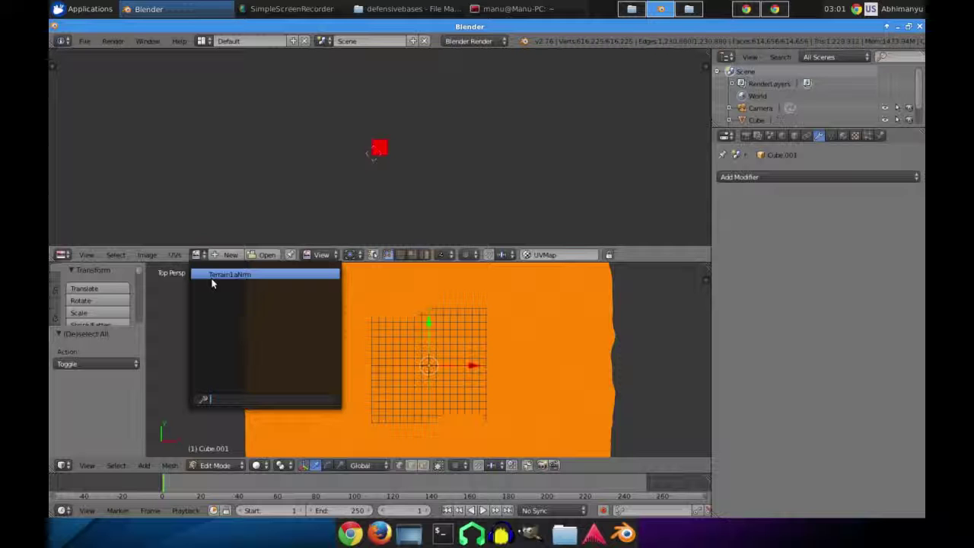
{"action": "left_click", "coordinate": [212, 279]}
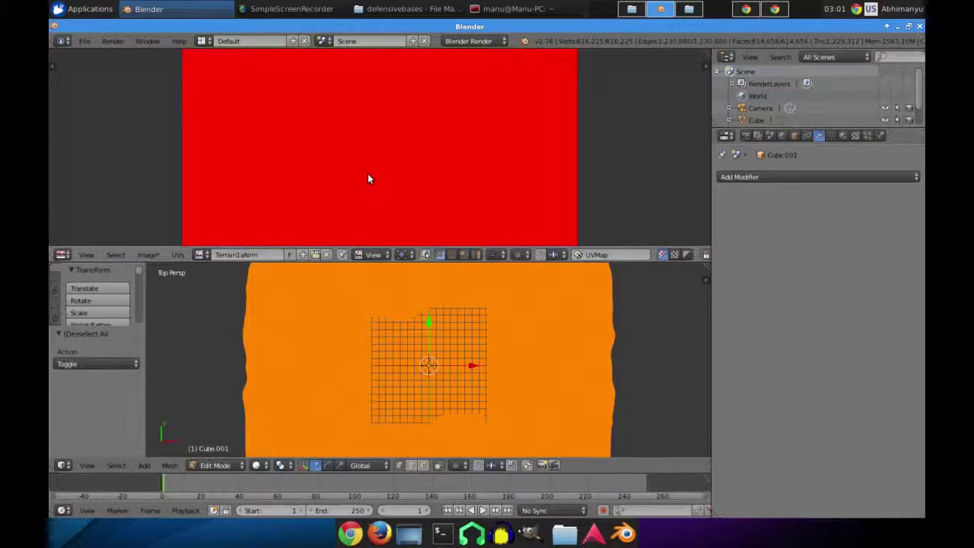
{"action": "scroll", "coordinate": [370, 180], "scroll_direction": "up", "scroll_amount": 1}
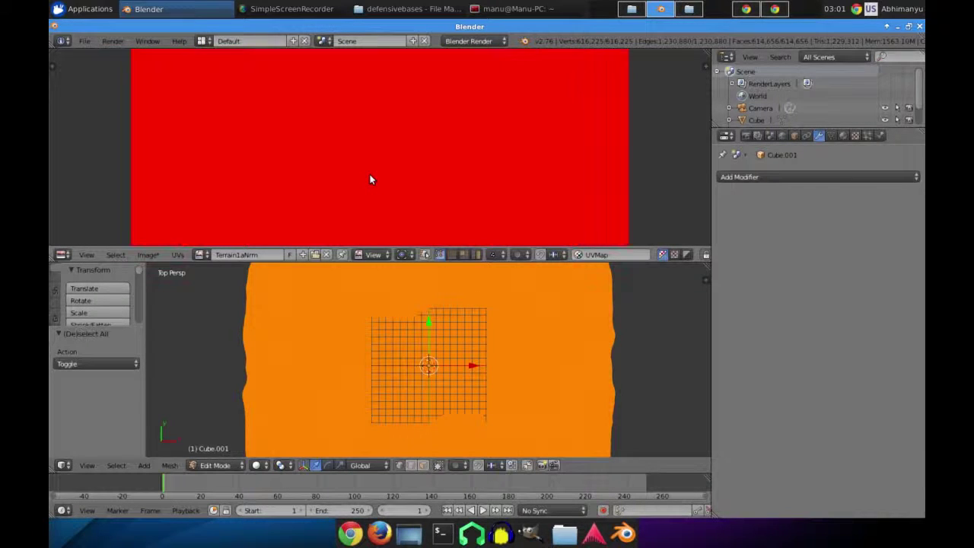
Leave Edit Mode on the detailed terrain and select the low-poly terrain on the first layer.
{"action": "scroll", "coordinate": [370, 179], "scroll_direction": "up", "scroll_amount": 2}
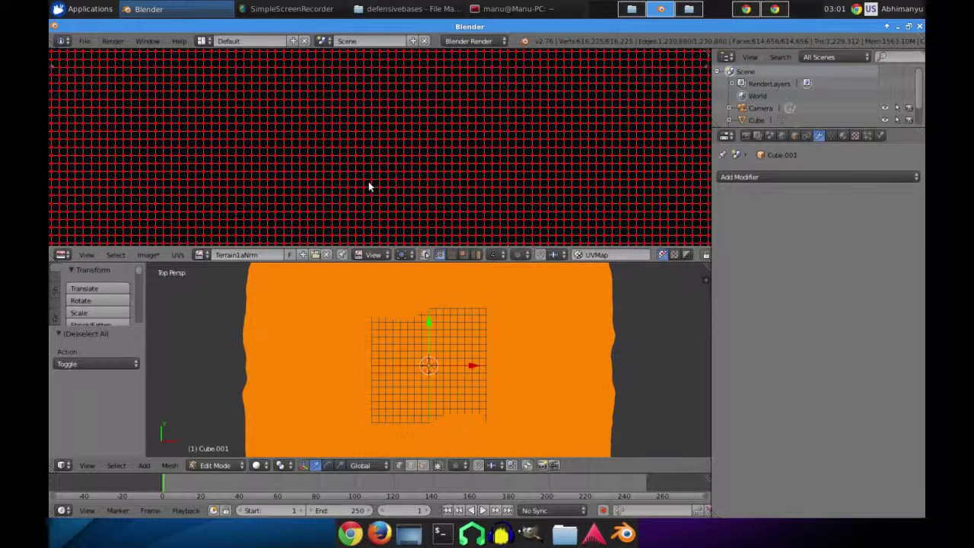
{"action": "scroll", "coordinate": [368, 186], "scroll_direction": "up", "scroll_amount": 2}
{"action": "scroll", "coordinate": [371, 198], "scroll_direction": "up", "scroll_amount": 3}
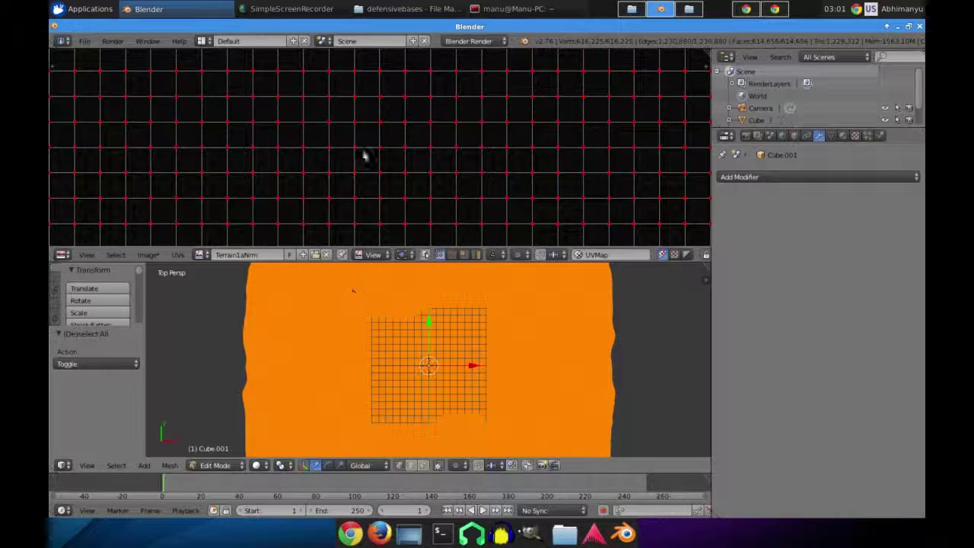
{"action": "key", "text": "Tab"}
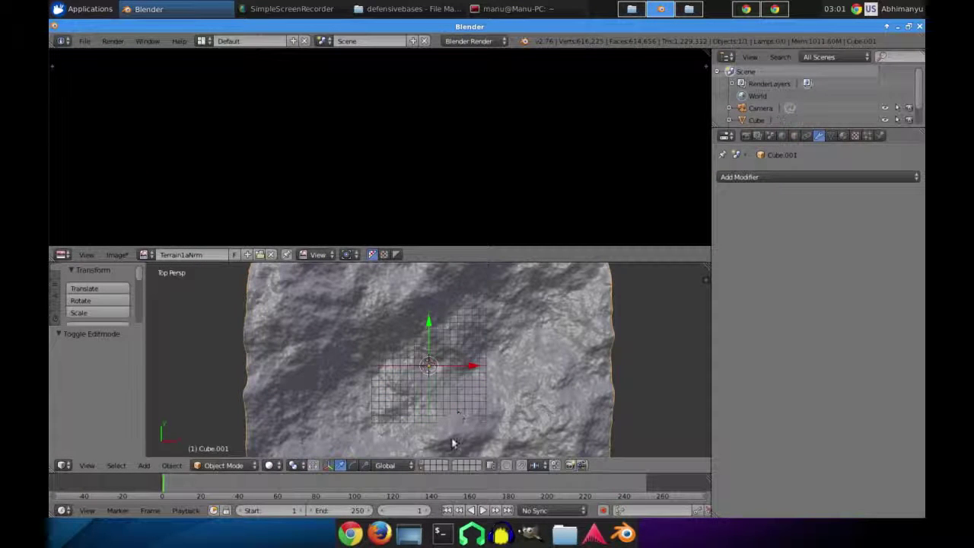
{"action": "left_click", "coordinate": [423, 462]}
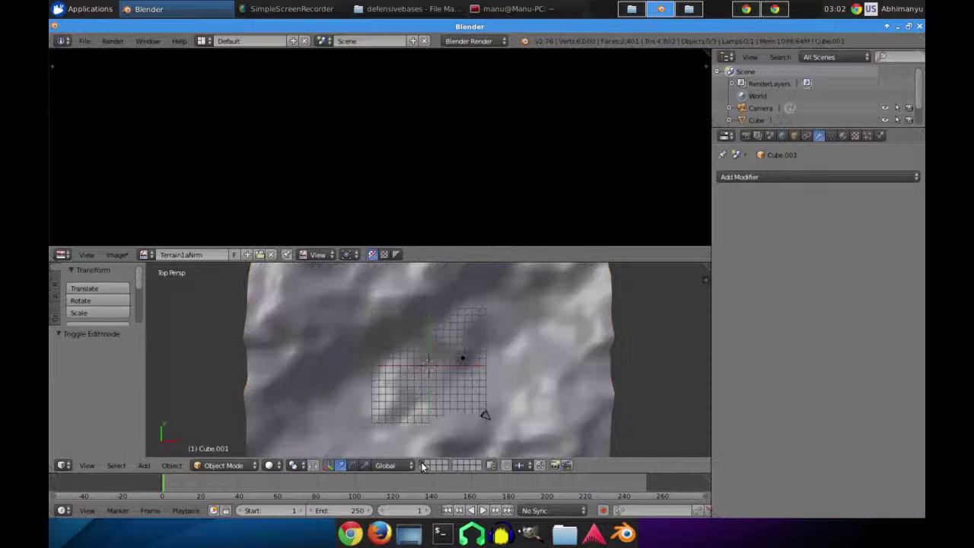
{"action": "right_click", "coordinate": [491, 324]}
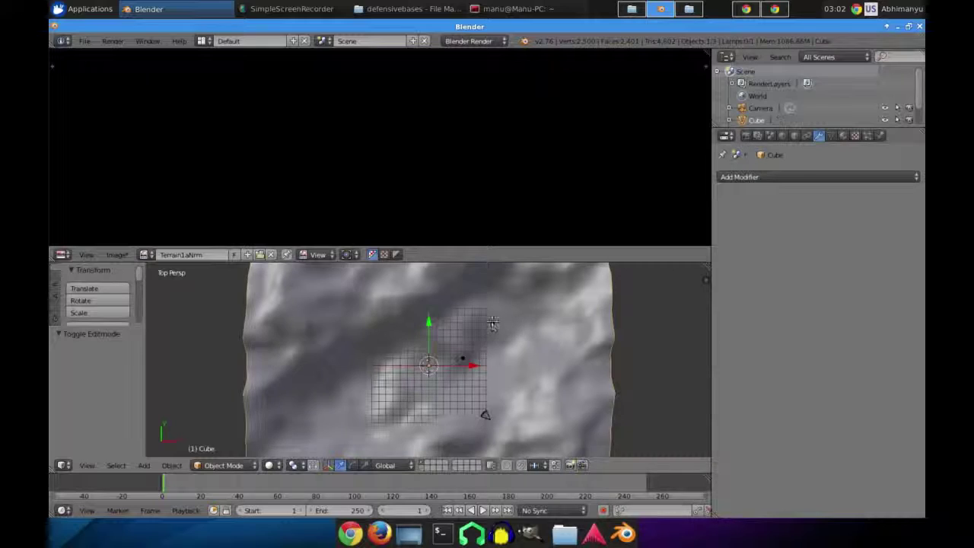
Assign the Terrain1aNrm image to all of the low-poly terrain's UVs in Edit Mode, returning to Object Mode.
{"action": "key", "text": "Tab"}
{"action": "key", "text": "a"}
{"action": "scroll", "coordinate": [404, 170], "scroll_direction": "down", "scroll_amount": 5}
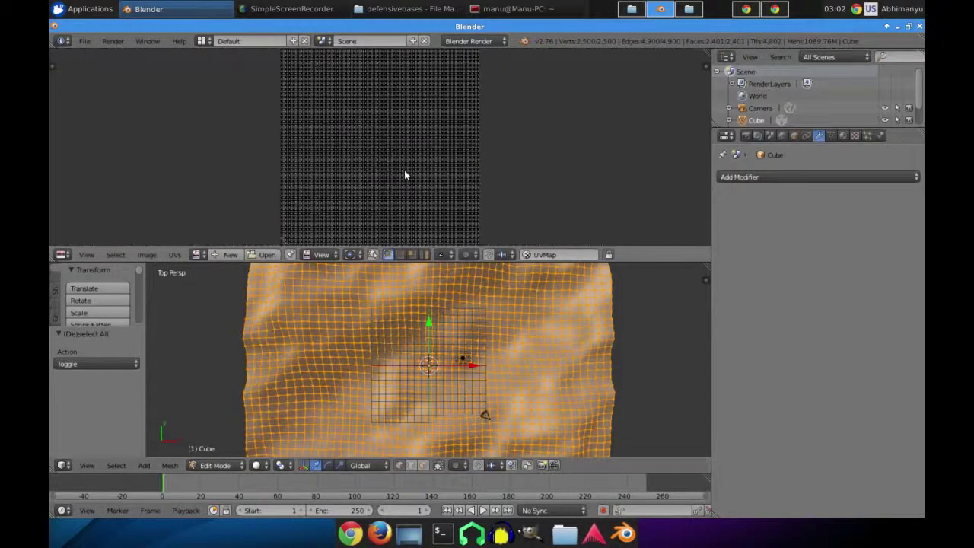
{"action": "scroll", "coordinate": [404, 170], "scroll_direction": "up", "scroll_amount": 1}
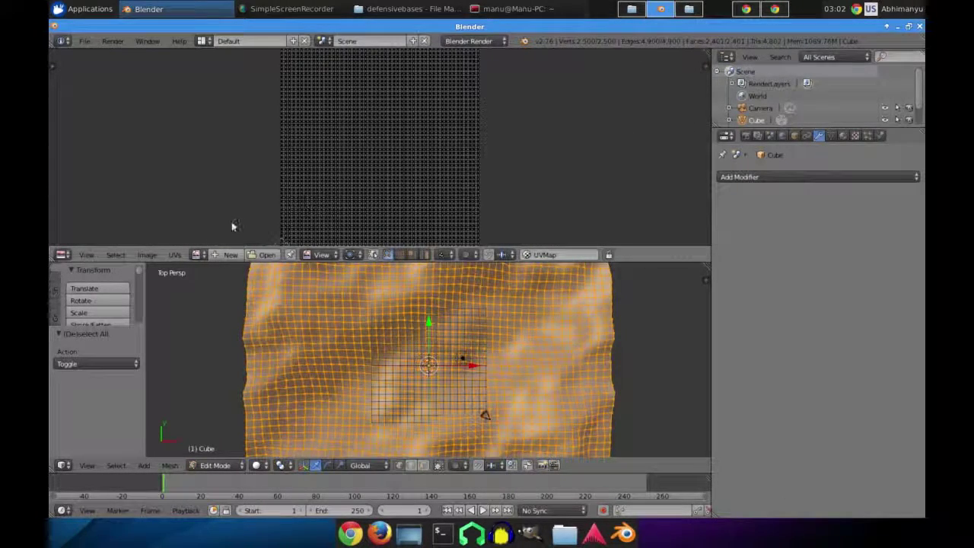
{"action": "left_click", "coordinate": [197, 254]}
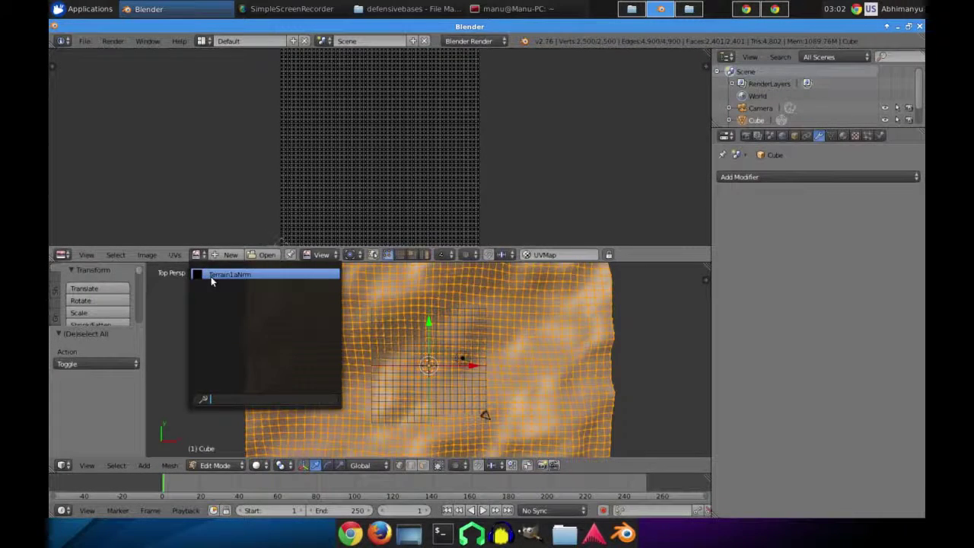
{"action": "left_click", "coordinate": [211, 276]}
{"action": "scroll", "coordinate": [327, 148], "scroll_direction": "down", "scroll_amount": 4}
{"action": "scroll", "coordinate": [328, 154], "scroll_direction": "down", "scroll_amount": 4}
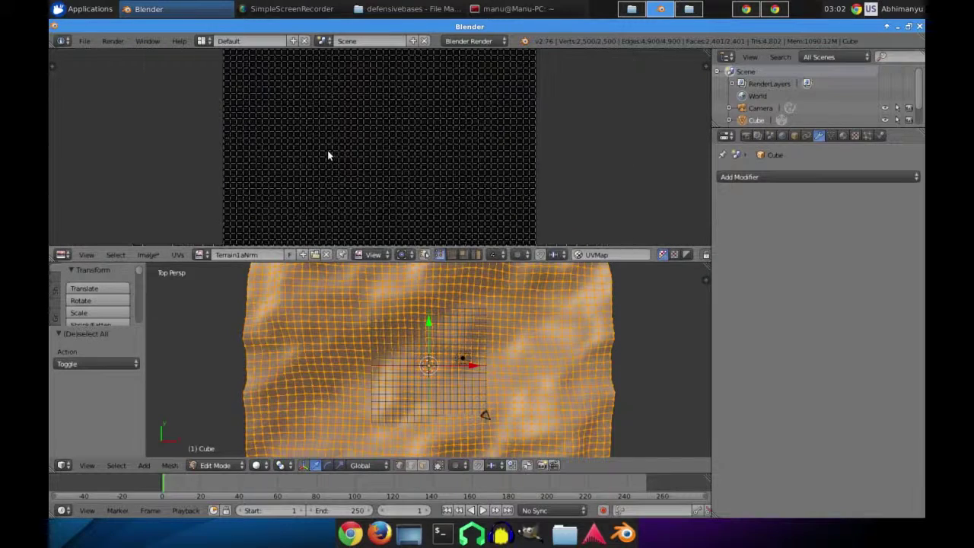
{"action": "scroll", "coordinate": [327, 155], "scroll_direction": "down", "scroll_amount": 1}
{"action": "key", "text": "Tab"}
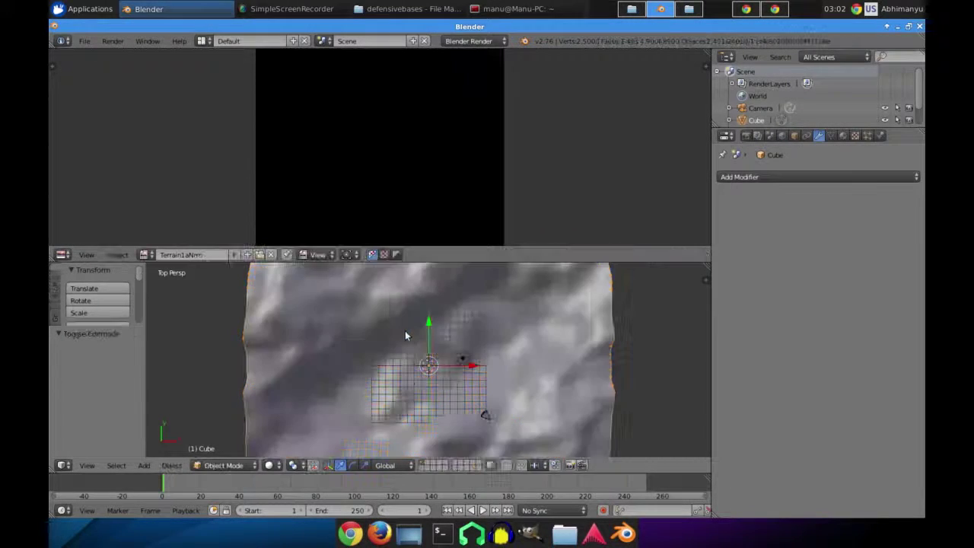
Show both terrain layers together and select Cube.001 and Cube, with Cube as the active object.
{"action": "middle_click_drag", "start_coordinate": [527, 354], "coordinate": [526, 304]}
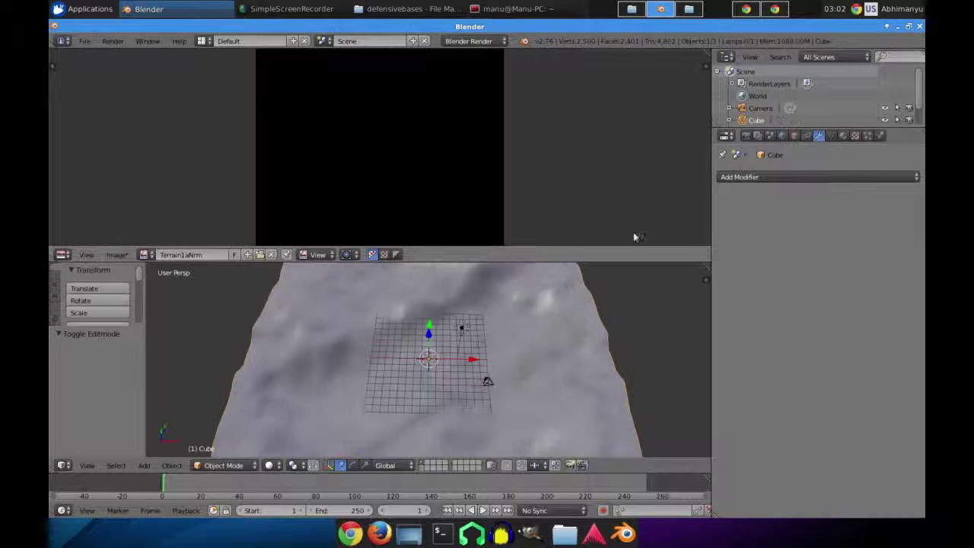
{"action": "left_click", "coordinate": [746, 136]}
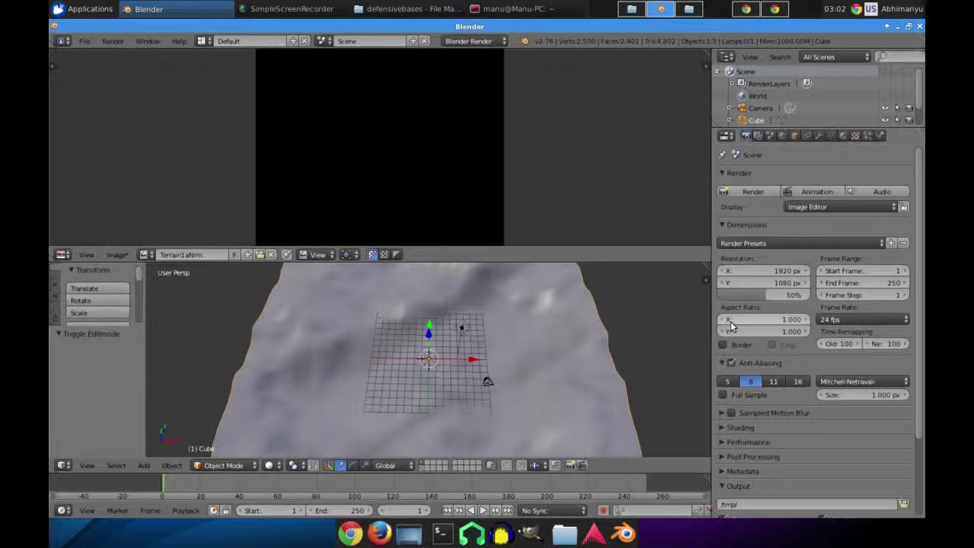
{"action": "left_click", "coordinate": [422, 467], "text": "shift"}
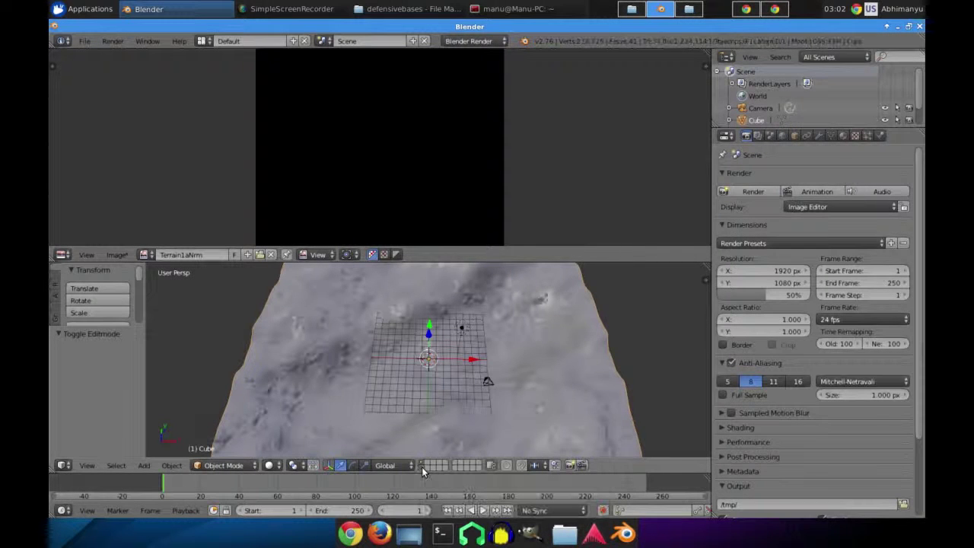
{"action": "scroll", "coordinate": [760, 107], "scroll_direction": "down", "scroll_amount": 2}
{"action": "left_click", "coordinate": [760, 110]}
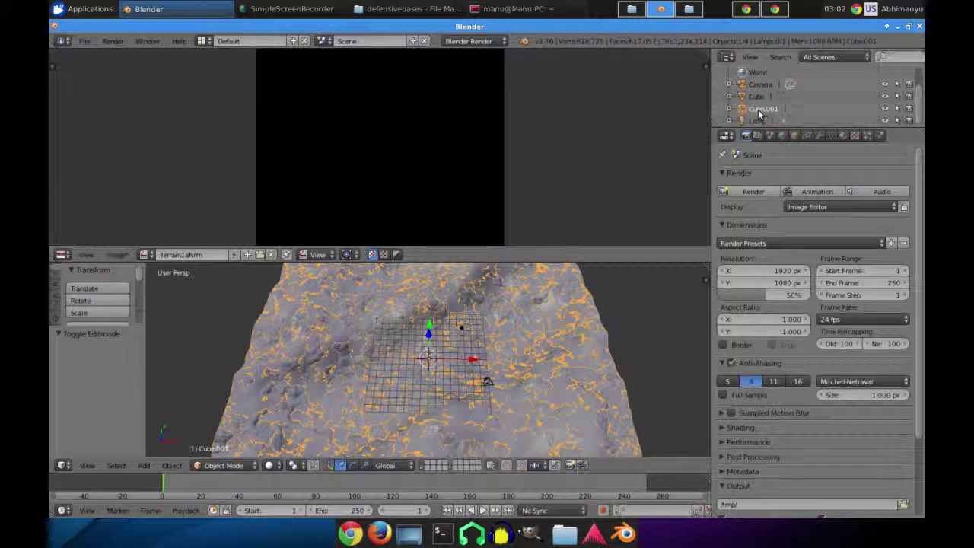
{"action": "left_click", "coordinate": [753, 98]}
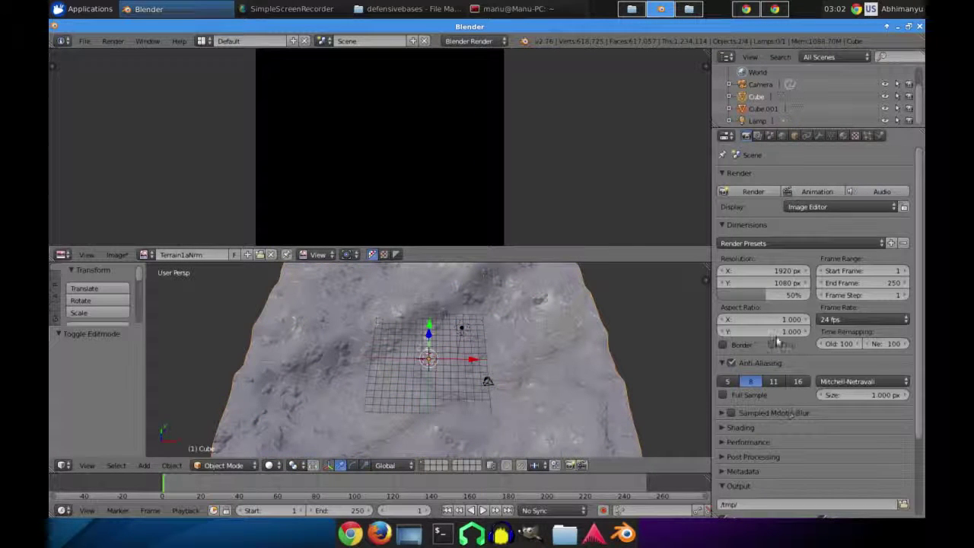
Set the bake mode to Normals, enable Selected to Active, and bake the terrain's normal map.
{"action": "scroll", "coordinate": [828, 441], "scroll_direction": "down", "scroll_amount": 3}
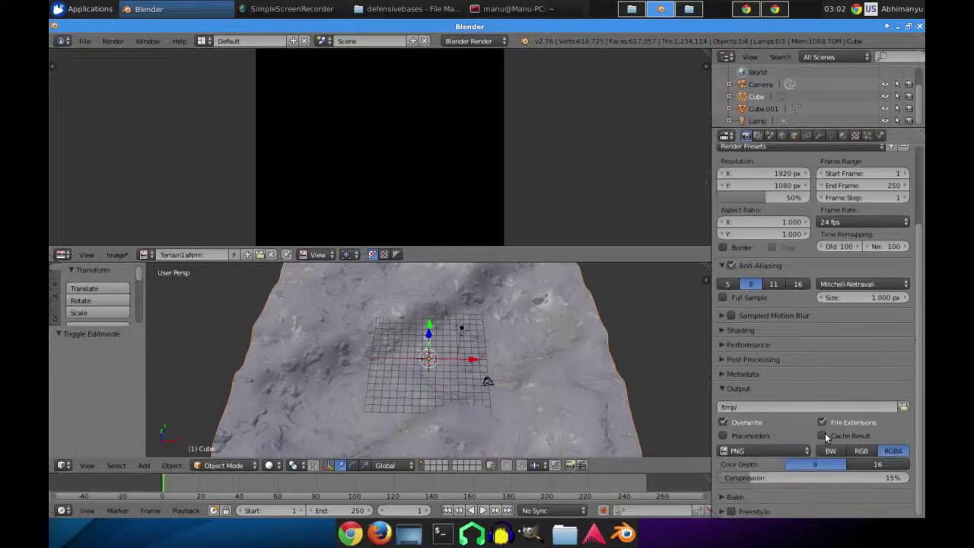
{"action": "left_click", "coordinate": [730, 496]}
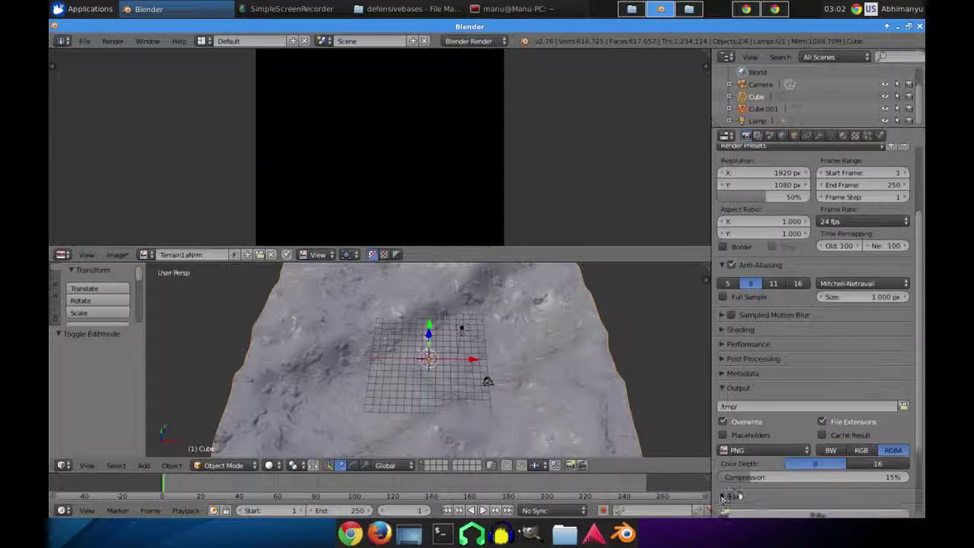
{"action": "scroll", "coordinate": [852, 460], "scroll_direction": "down", "scroll_amount": 3}
{"action": "left_click", "coordinate": [827, 431]}
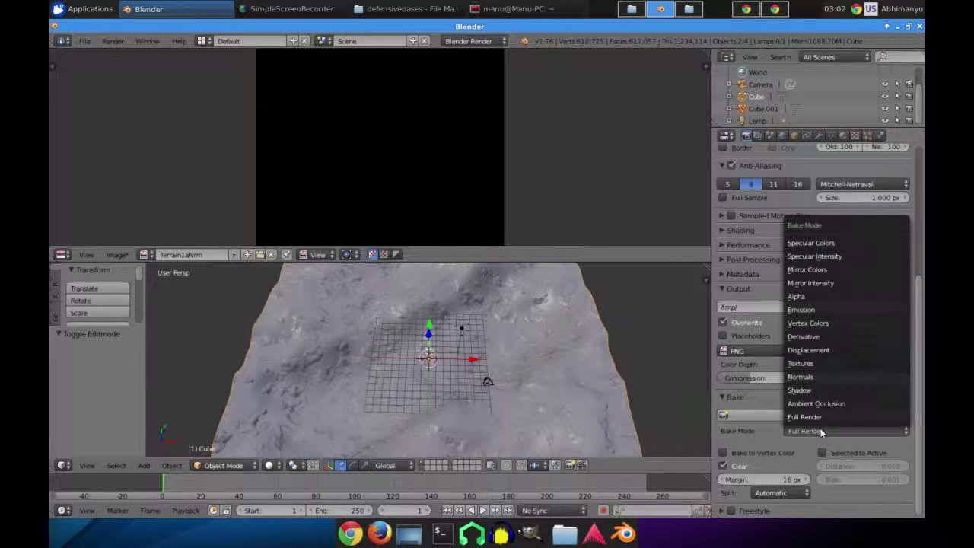
{"action": "left_click", "coordinate": [832, 376]}
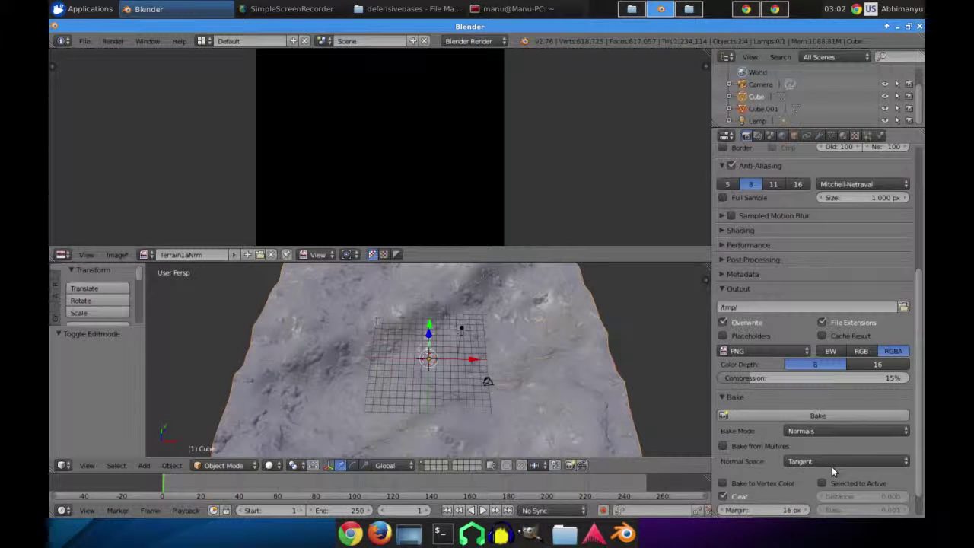
{"action": "left_click", "coordinate": [822, 453]}
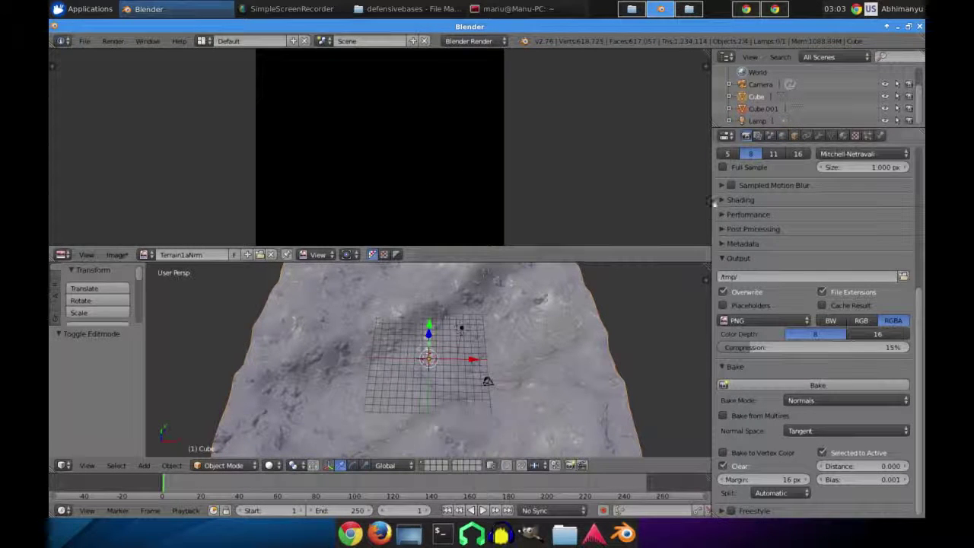
{"action": "left_click", "coordinate": [799, 384]}
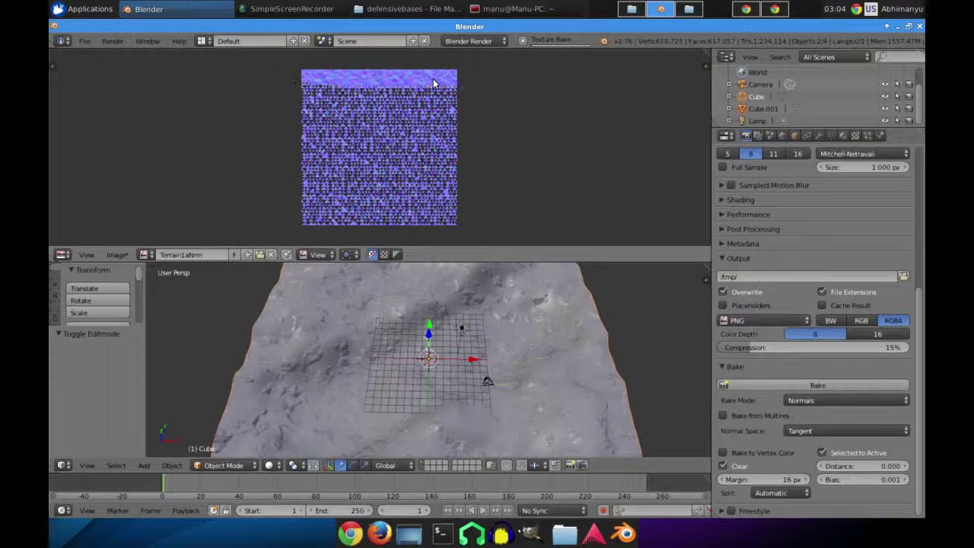
Examine the normal map up close and as a whole while it bakes.
{"action": "scroll", "coordinate": [434, 84], "scroll_direction": "up", "scroll_amount": 5}
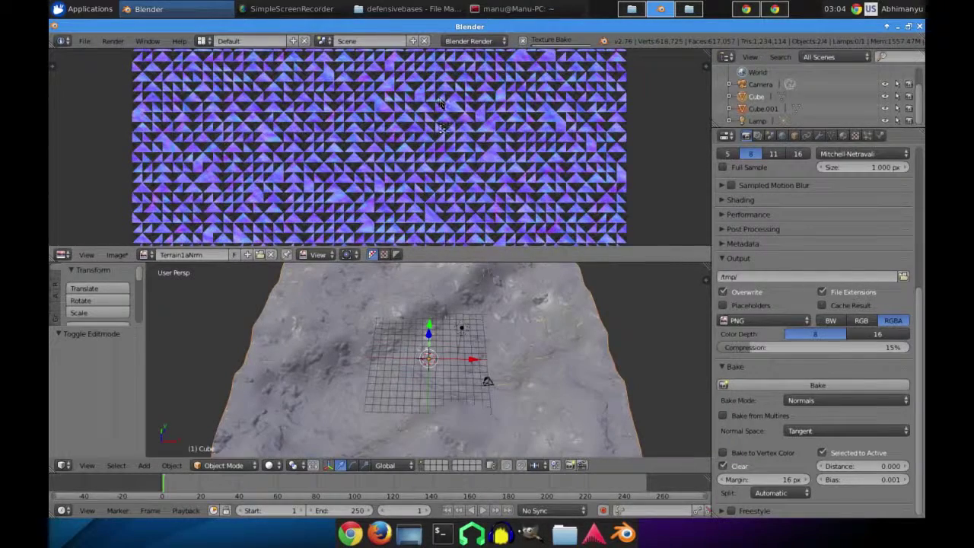
{"action": "middle_click_drag", "start_coordinate": [440, 102], "coordinate": [440, 149]}
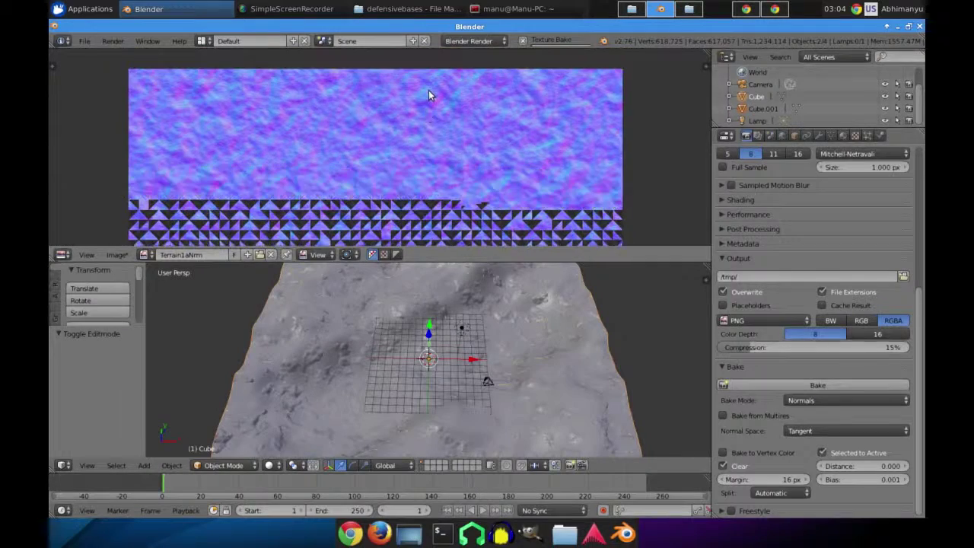
{"action": "scroll", "coordinate": [445, 116], "scroll_direction": "up", "scroll_amount": 1}
{"action": "scroll", "coordinate": [446, 118], "scroll_direction": "up", "scroll_amount": 3}
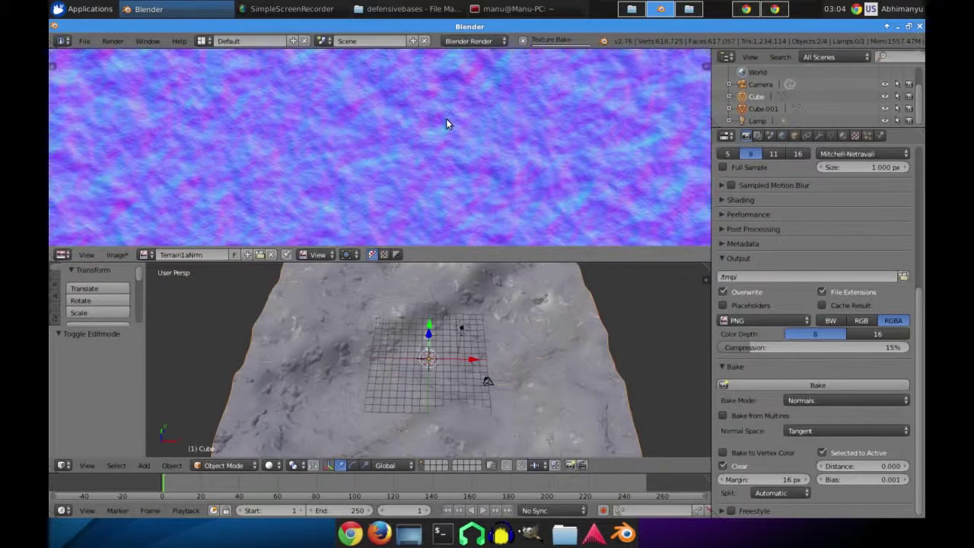
{"action": "scroll", "coordinate": [445, 119], "scroll_direction": "down", "scroll_amount": 2}
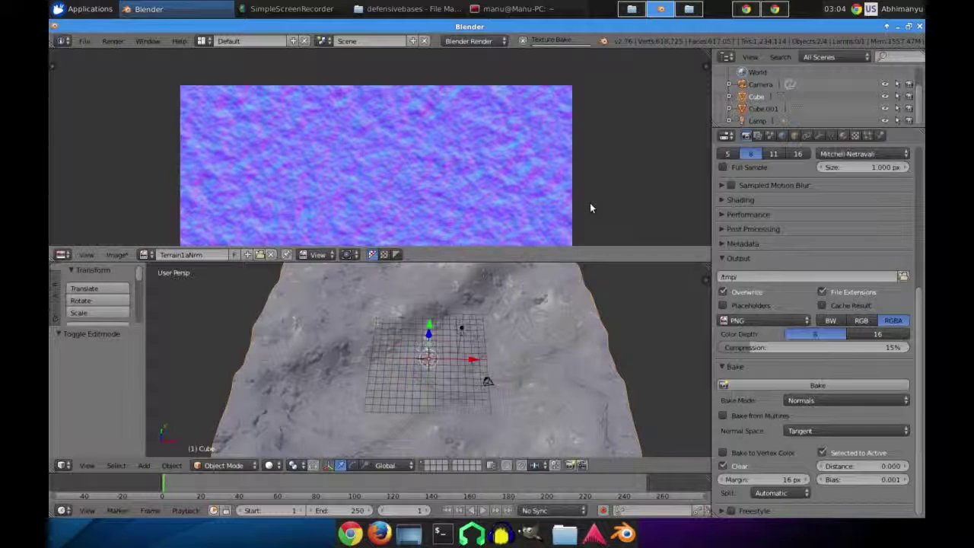
{"action": "scroll", "coordinate": [590, 203], "scroll_direction": "down", "scroll_amount": 2}
{"action": "middle_click_drag", "start_coordinate": [592, 164], "coordinate": [600, 110]}
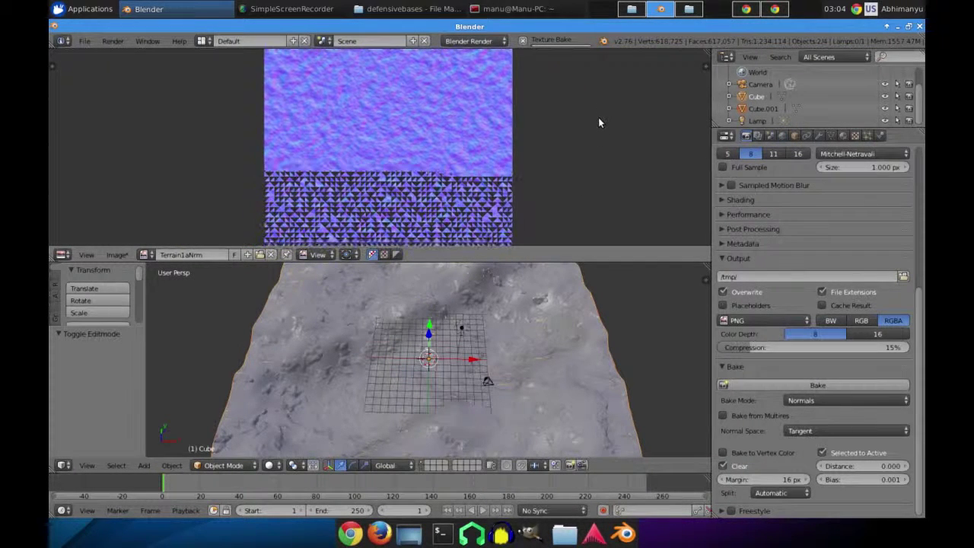
{"action": "scroll", "coordinate": [600, 119], "scroll_direction": "down", "scroll_amount": 1}
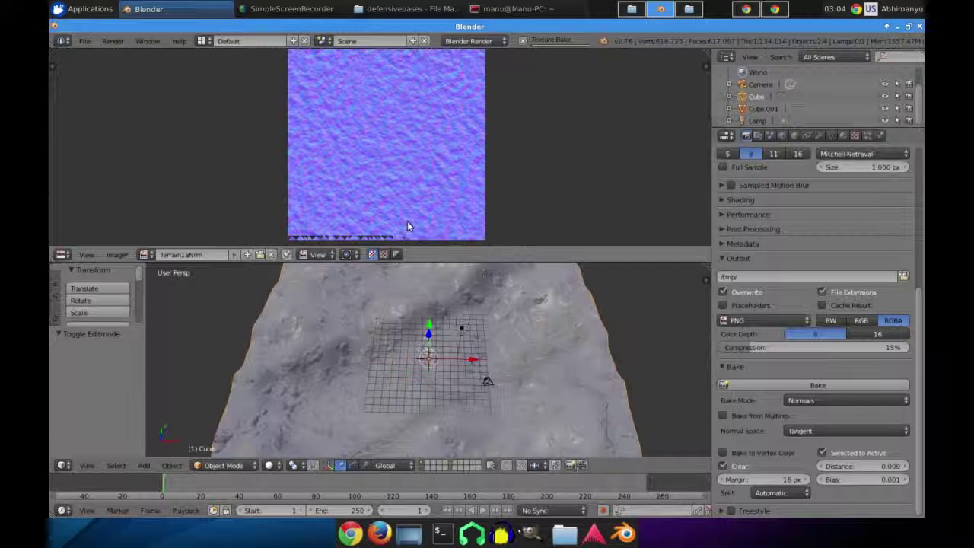
Start saving the baked normal map as an image file in JPEG format.
{"action": "left_click", "coordinate": [118, 254]}
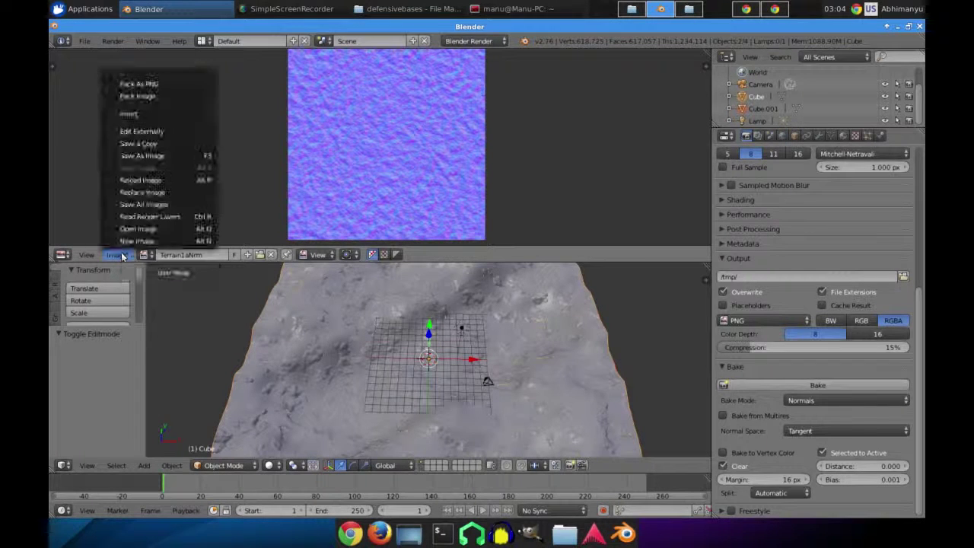
{"action": "left_click", "coordinate": [158, 155]}
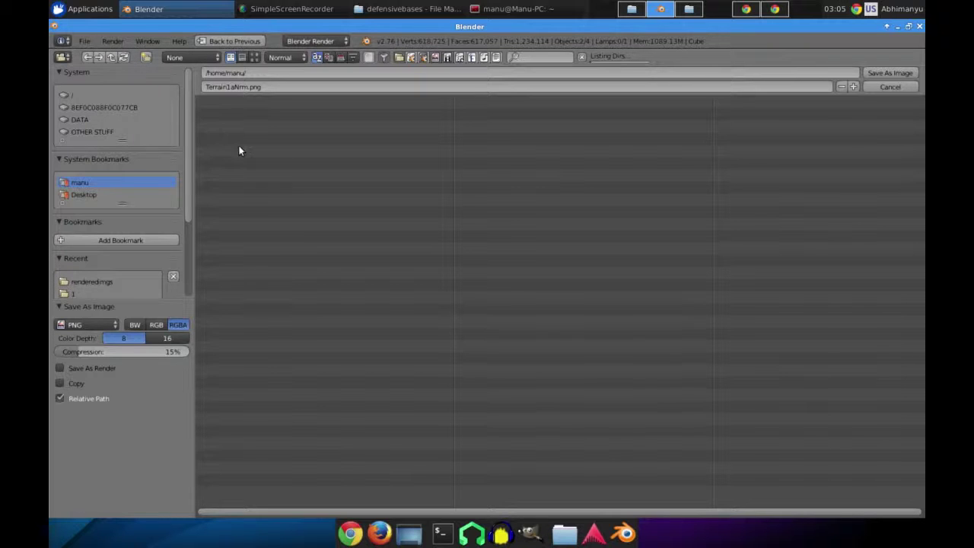
{"action": "left_click", "coordinate": [84, 325]}
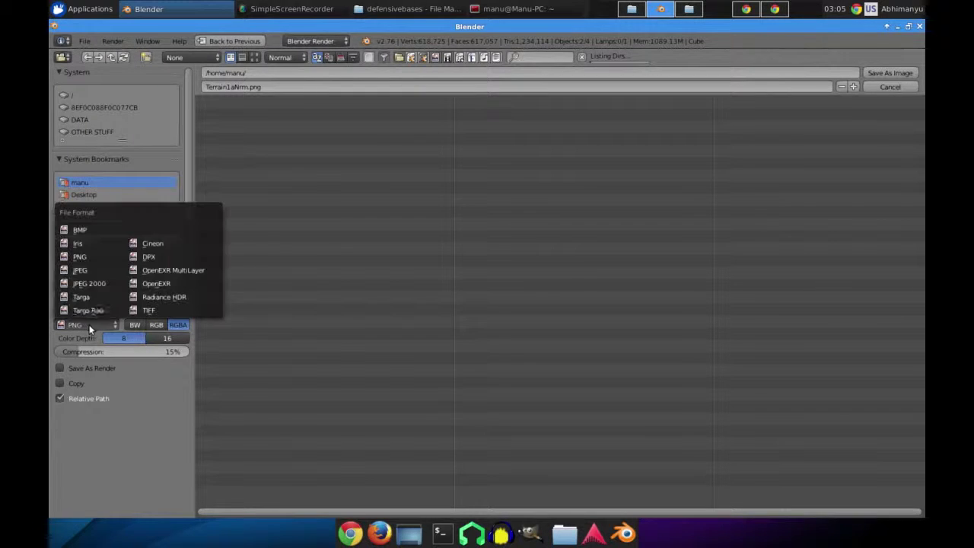
{"action": "left_click", "coordinate": [104, 272]}
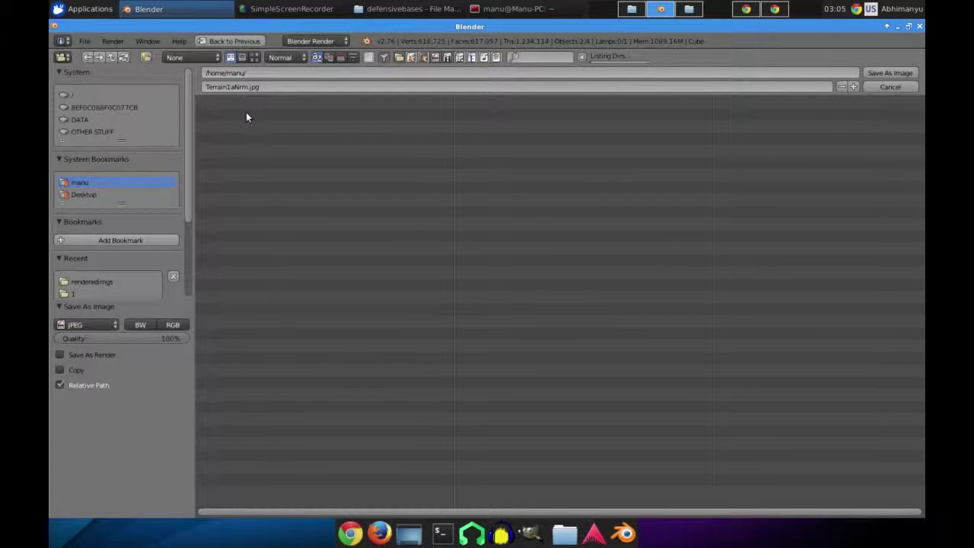
Set the save location to the folder mystuff/WORK/tutorials/blender/terrain/1/a in the home directory.
{"action": "left_click", "coordinate": [259, 71]}
{"action": "type", "text": "m"}
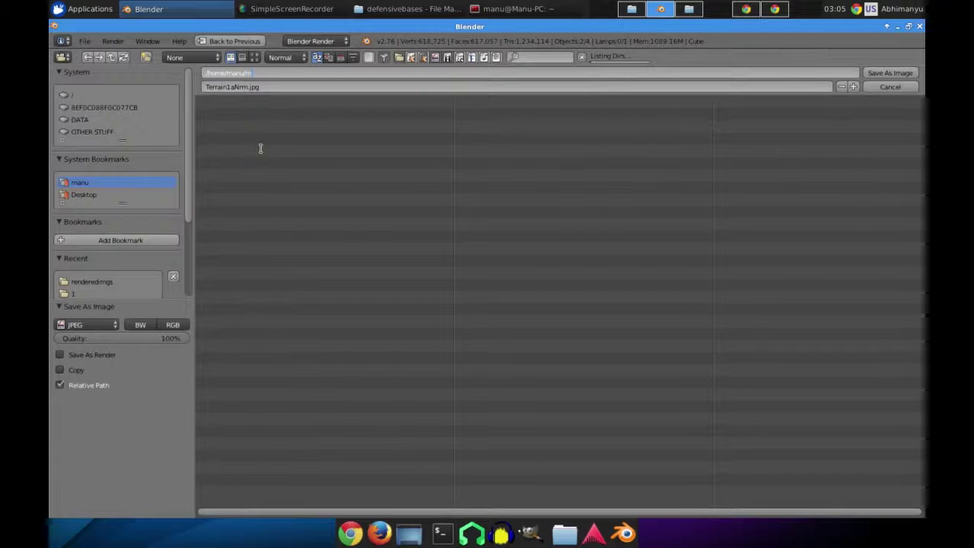
{"action": "type", "text": "ystuff"}
{"action": "key", "text": "Return"}
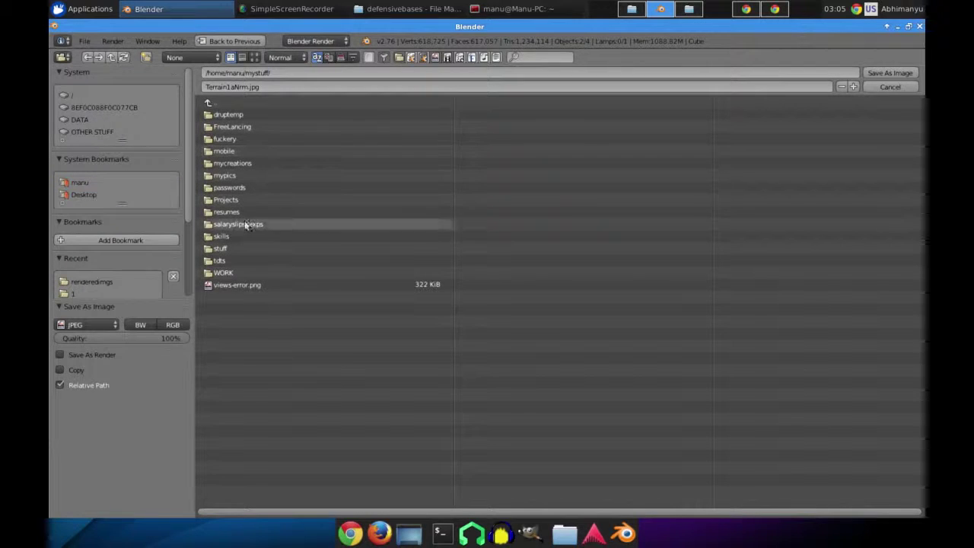
{"action": "left_click", "coordinate": [240, 271]}
{"action": "left_click", "coordinate": [241, 151]}
{"action": "left_click", "coordinate": [244, 114]}
{"action": "left_click", "coordinate": [242, 114]}
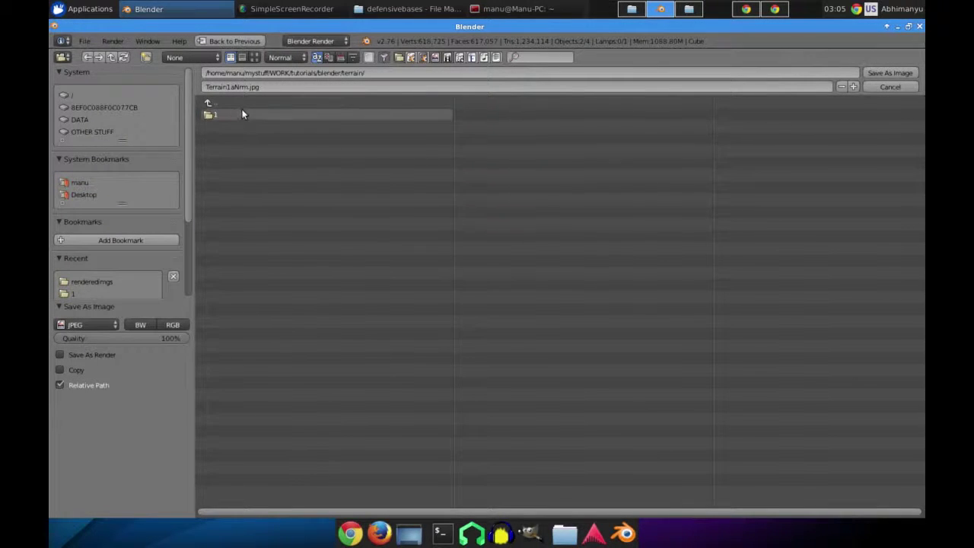
{"action": "left_click", "coordinate": [242, 114]}
{"action": "left_click", "coordinate": [243, 116]}
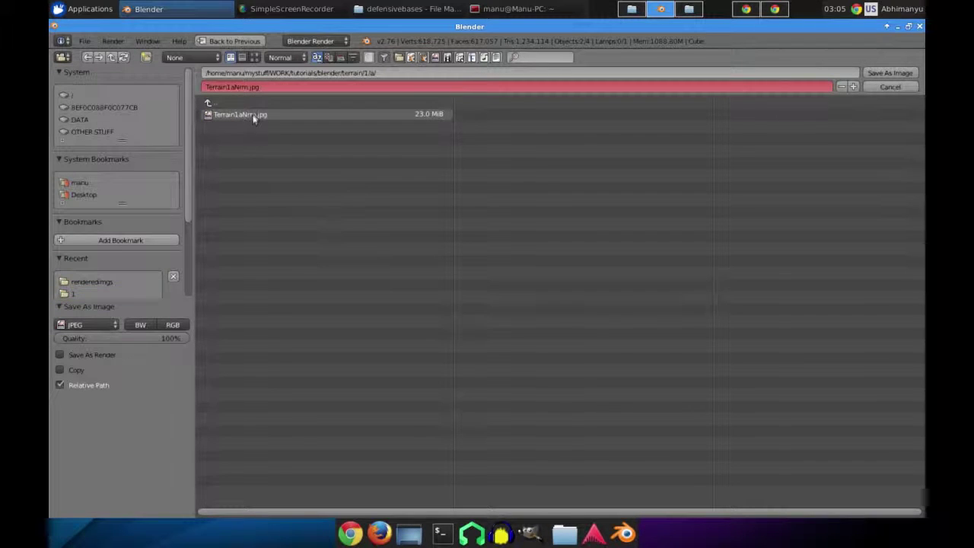
Save the baked normal map over the existing Terrain1aNrm.jpg file.
{"action": "left_click", "coordinate": [253, 116]}
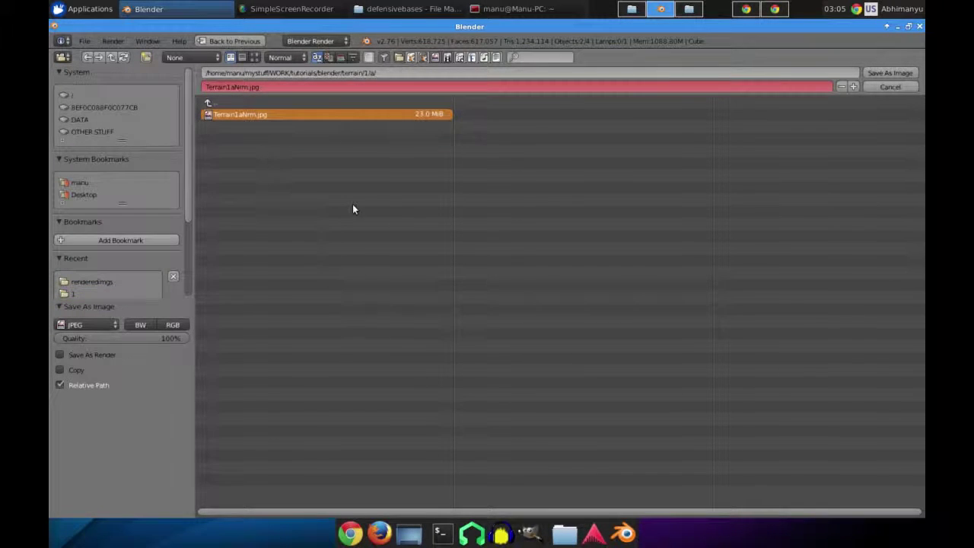
{"action": "left_click", "coordinate": [873, 73]}
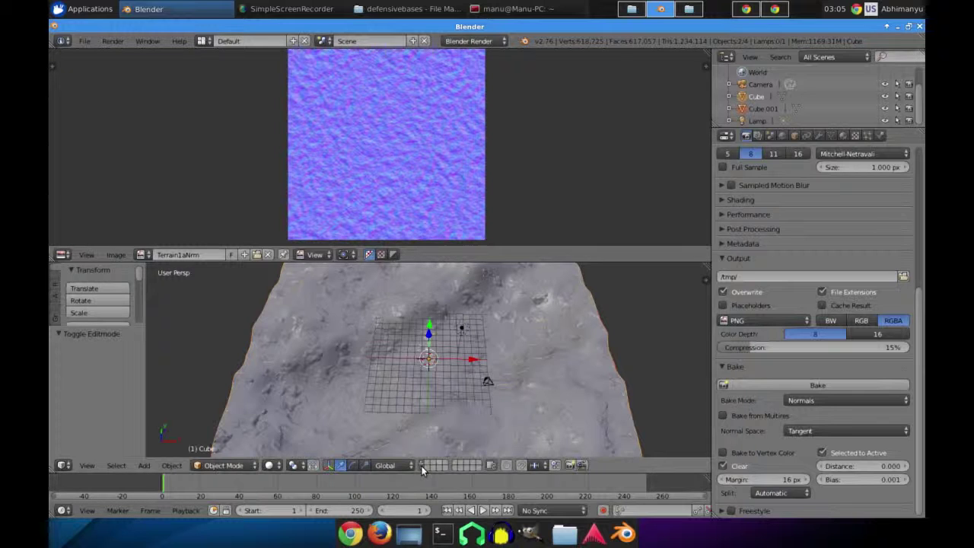
Delete the high-poly terrain from its layer and show the layer containing the low-poly terrain.
{"action": "left_click", "coordinate": [423, 467]}
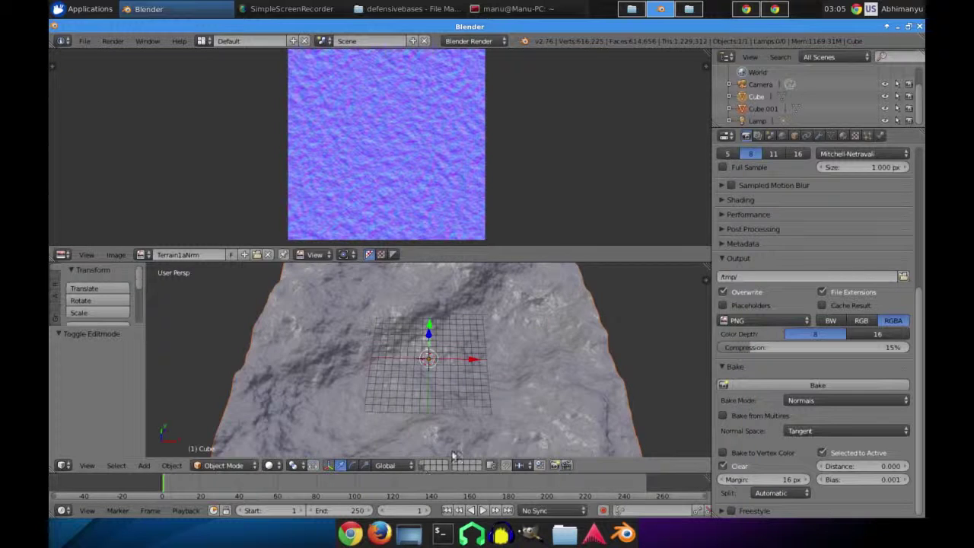
{"action": "right_click", "coordinate": [626, 349]}
{"action": "scroll", "coordinate": [626, 349], "scroll_direction": "down", "scroll_amount": 4}
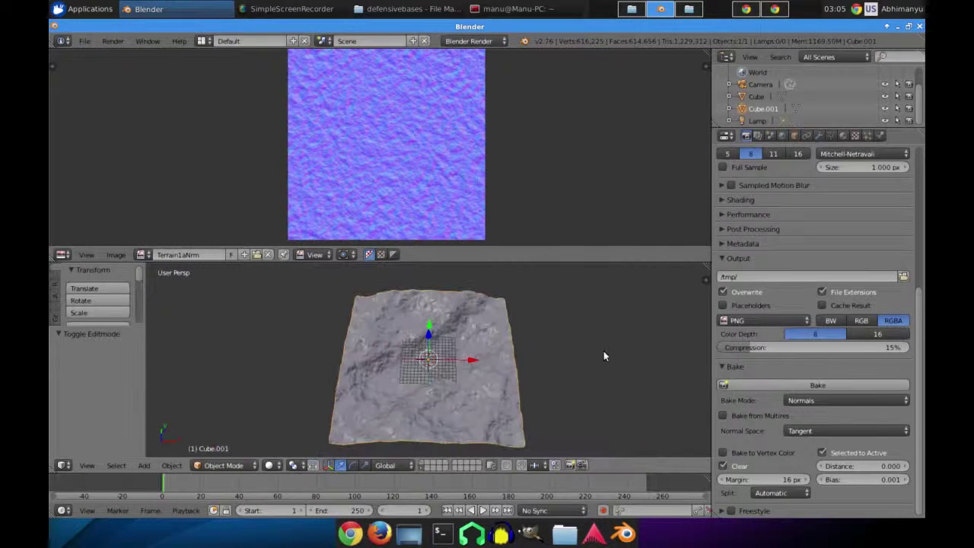
{"action": "key", "text": "x"}
{"action": "left_click", "coordinate": [559, 355]}
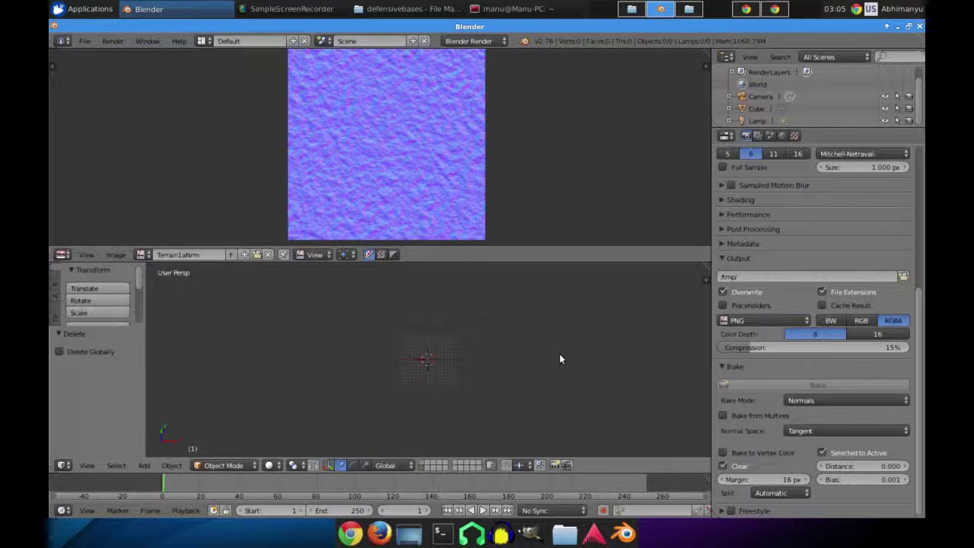
{"action": "key", "text": "ctrl+z"}
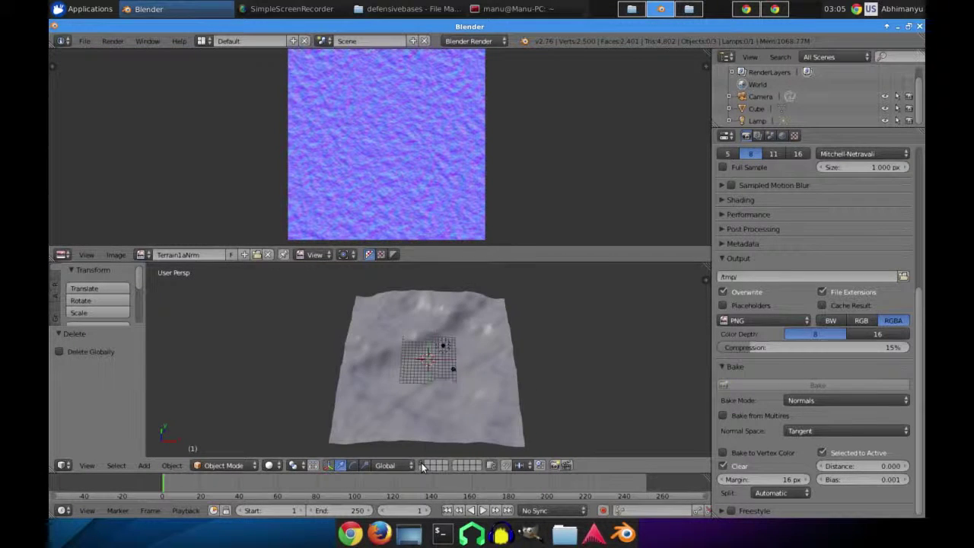
Assign the existing material named Material to the low-poly terrain and rename it Land.
{"action": "scroll", "coordinate": [448, 368], "scroll_direction": "up", "scroll_amount": 4}
{"action": "middle_click_drag", "start_coordinate": [448, 363], "coordinate": [459, 335]}
{"action": "right_click", "coordinate": [506, 309]}
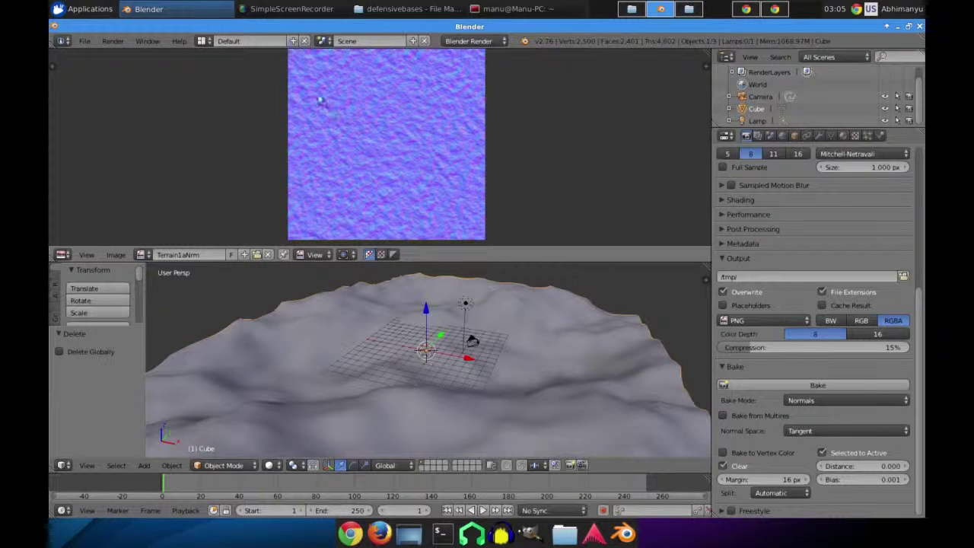
{"action": "left_click", "coordinate": [842, 135]}
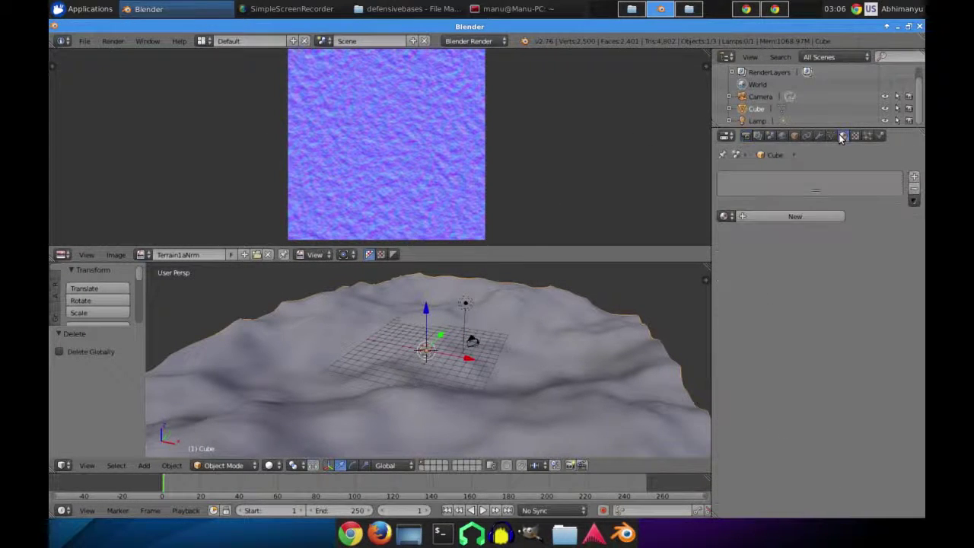
{"action": "left_click", "coordinate": [724, 217]}
{"action": "left_click", "coordinate": [753, 231]}
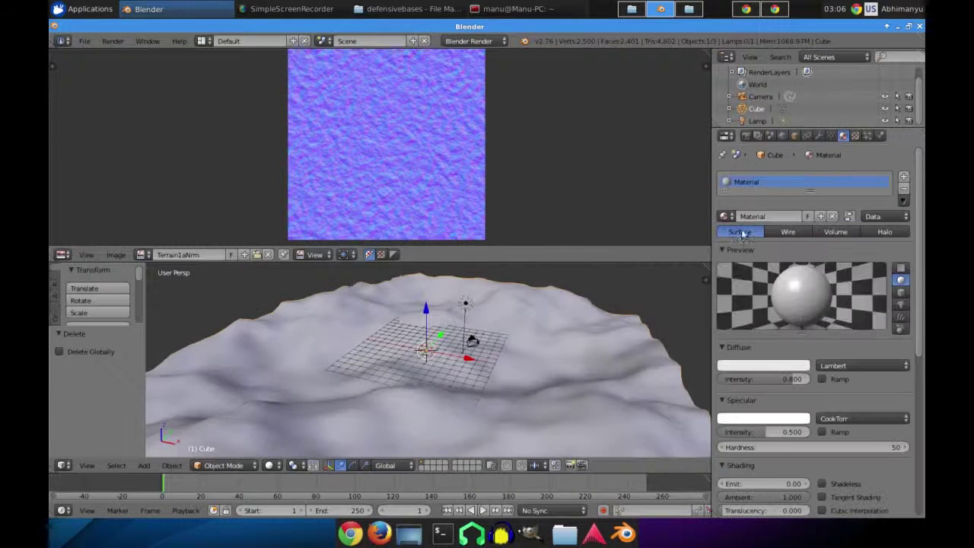
{"action": "left_click", "coordinate": [753, 217]}
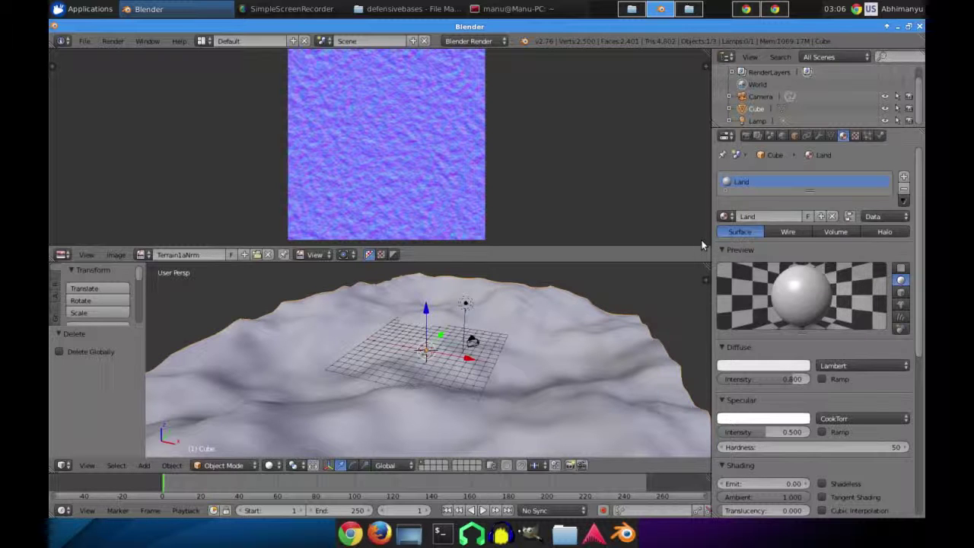
Rename the Land material's texture LandNrm and set its mapping coordinates to UV.
{"action": "left_click", "coordinate": [854, 136]}
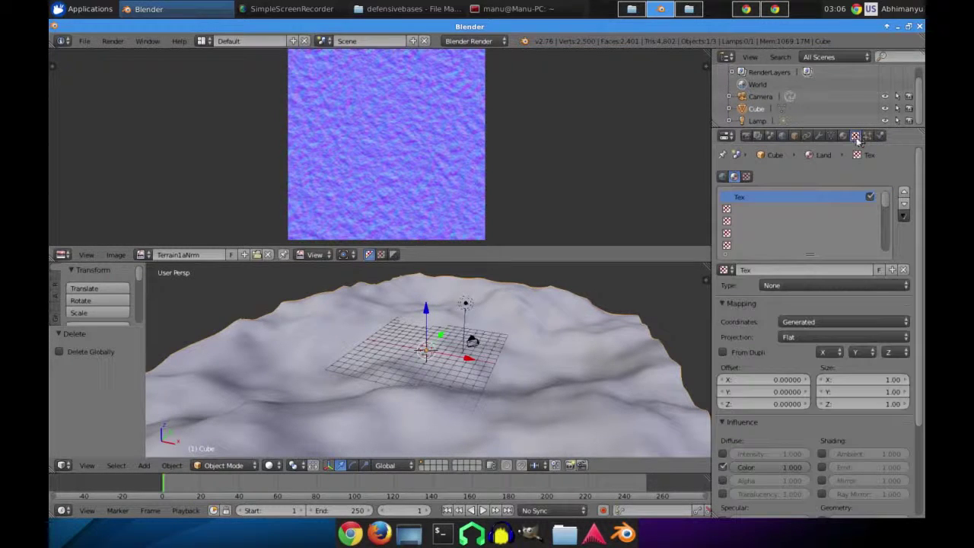
{"action": "left_click", "coordinate": [748, 269]}
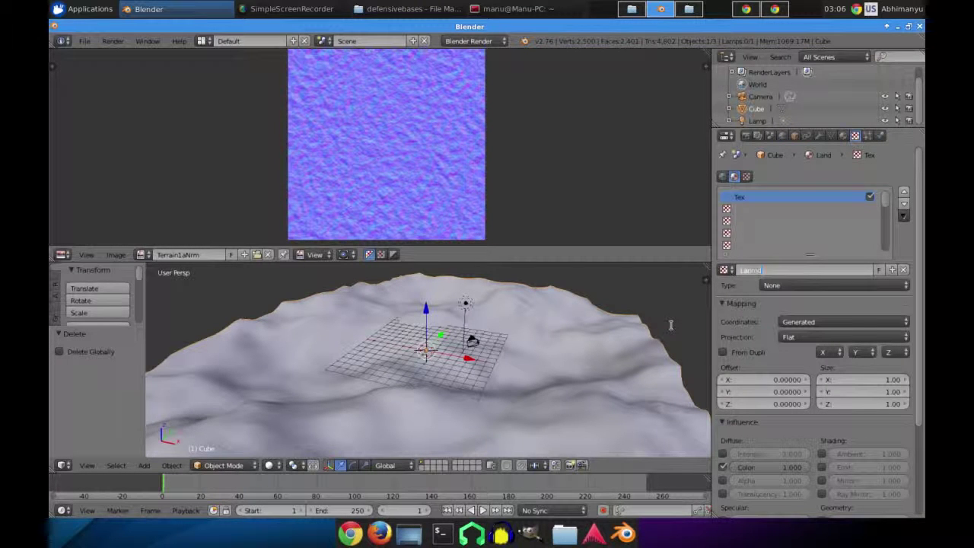
{"action": "type", "text": "LandNrms"}
{"action": "key", "text": "Return"}
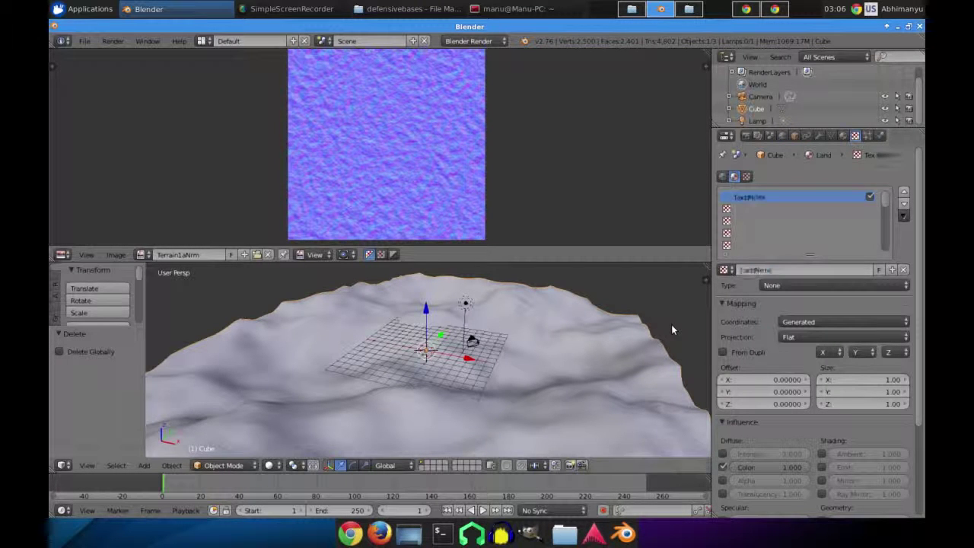
{"action": "left_click", "coordinate": [822, 271]}
{"action": "key", "text": "Return"}
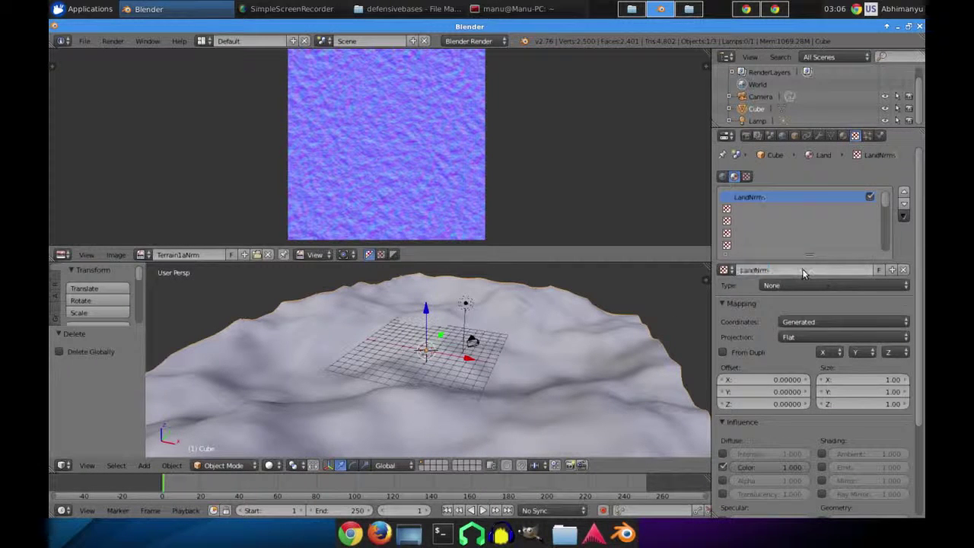
{"action": "left_click", "coordinate": [862, 322]}
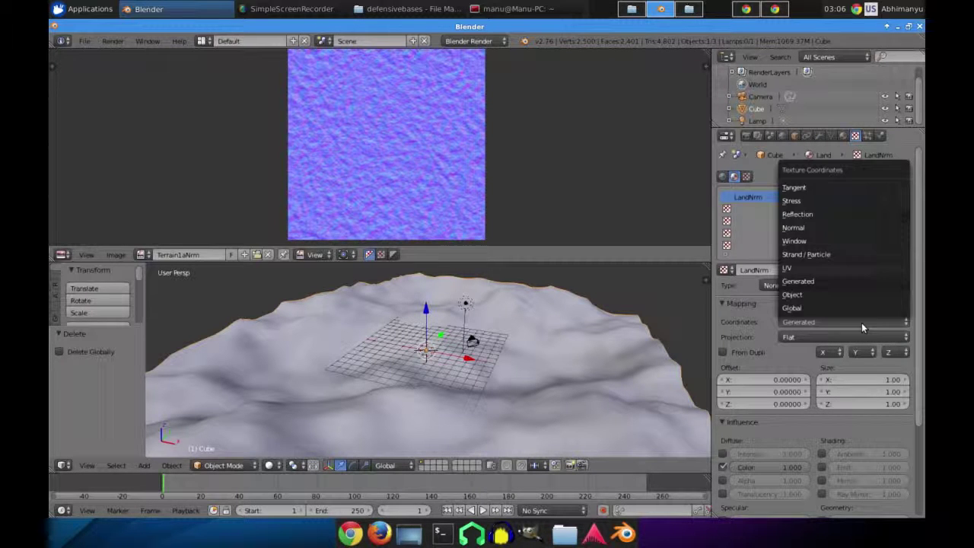
{"action": "left_click", "coordinate": [827, 268]}
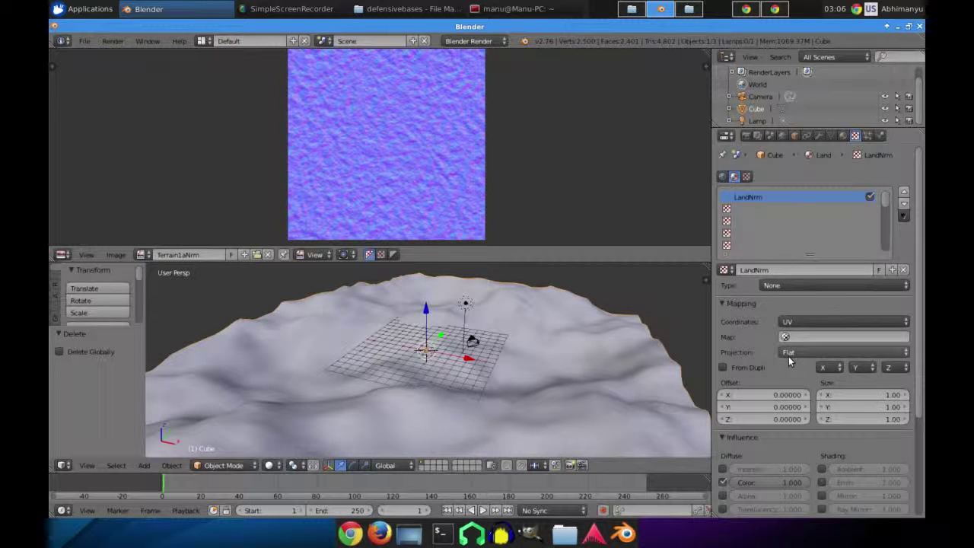
Switch the viewport to Texture shading and change the lamp's type to Sun.
{"action": "left_click", "coordinate": [269, 465]}
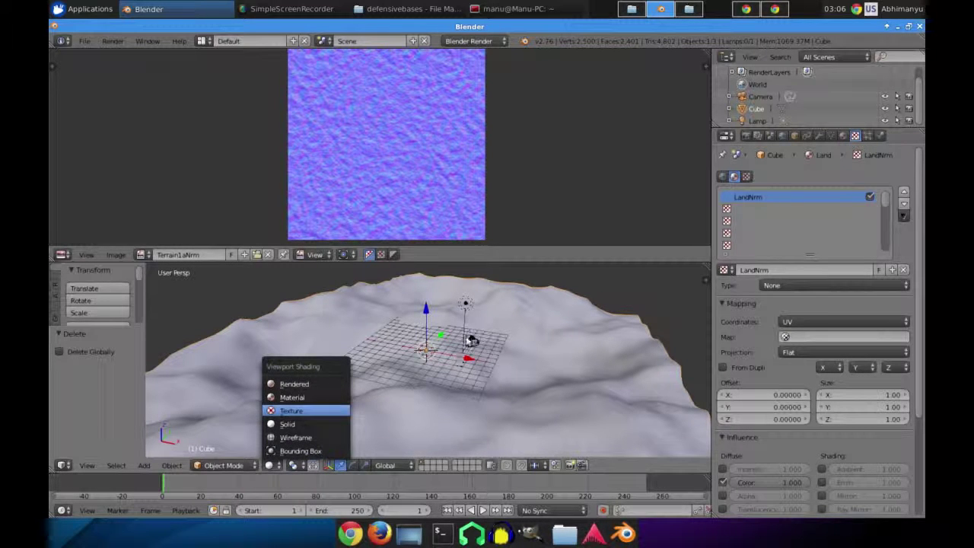
{"action": "key", "text": "Return"}
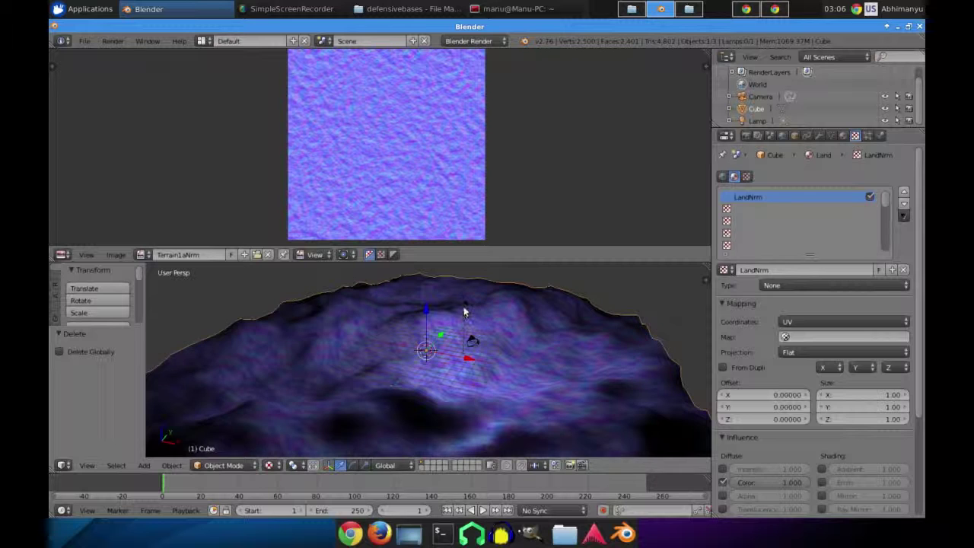
{"action": "right_click", "coordinate": [464, 309]}
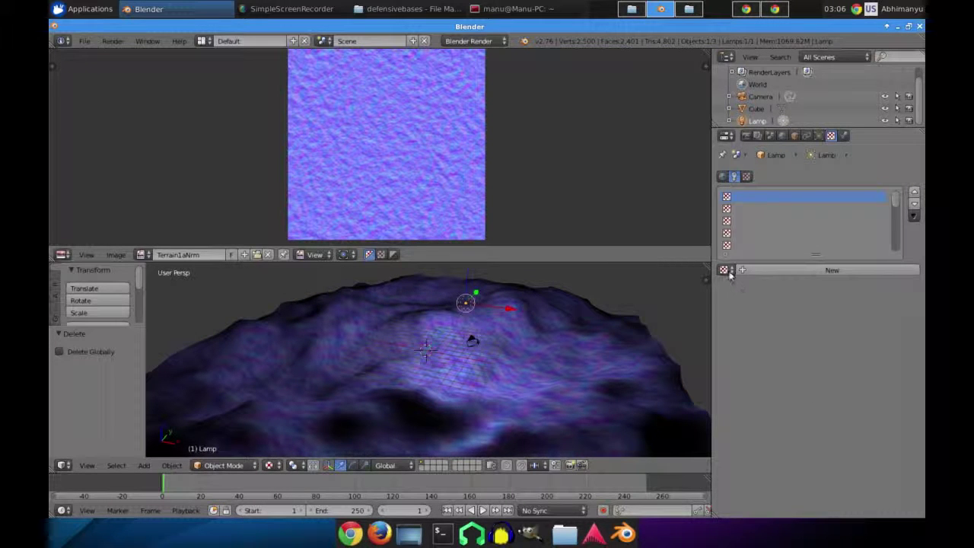
{"action": "left_click", "coordinate": [819, 137]}
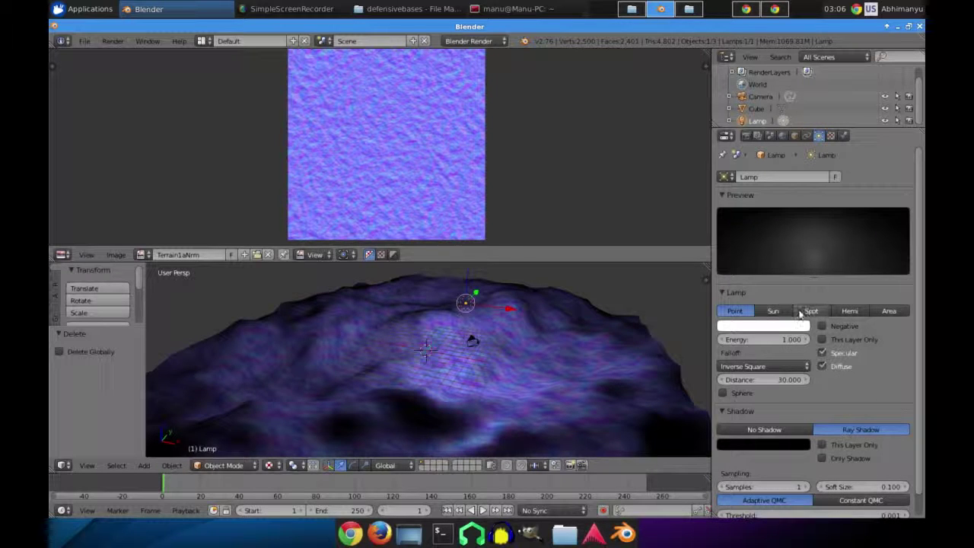
{"action": "left_click", "coordinate": [771, 311]}
Raise the sun lamp about 16 units along the global Z axis.
{"action": "scroll", "coordinate": [545, 388], "scroll_direction": "down", "scroll_amount": 4}
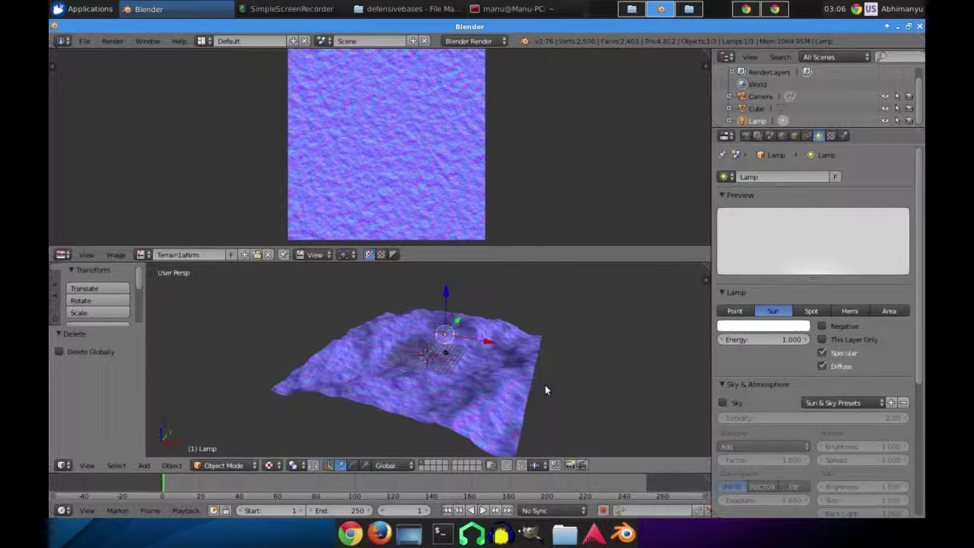
{"action": "key", "text": "g"}
{"action": "key", "text": "z"}
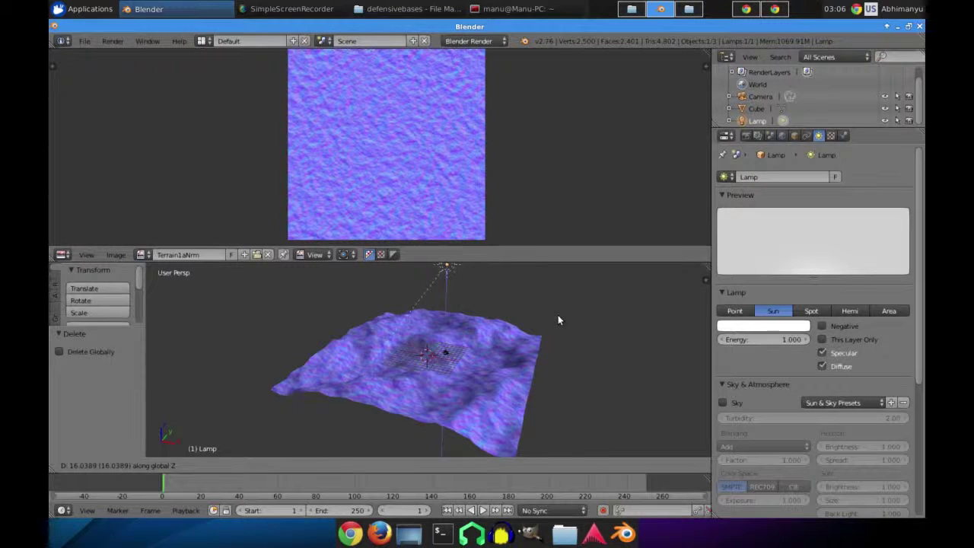
{"action": "left_click", "coordinate": [558, 315]}
Select the low-poly terrain and bring up its LandNrm texture settings, checking the mapping and influence options.
{"action": "scroll", "coordinate": [466, 369], "scroll_direction": "up", "scroll_amount": 4}
{"action": "scroll", "coordinate": [466, 369], "scroll_direction": "up", "scroll_amount": 5}
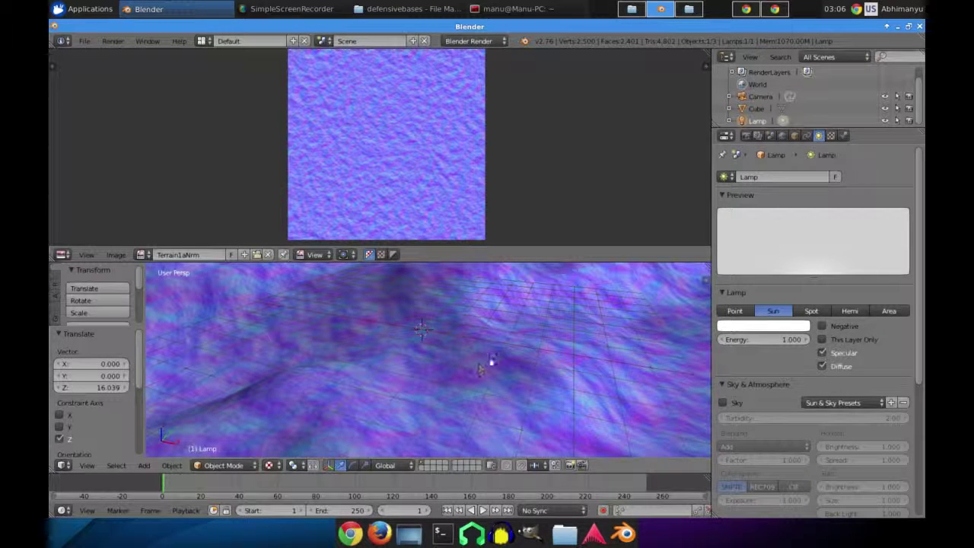
{"action": "right_click", "coordinate": [491, 363]}
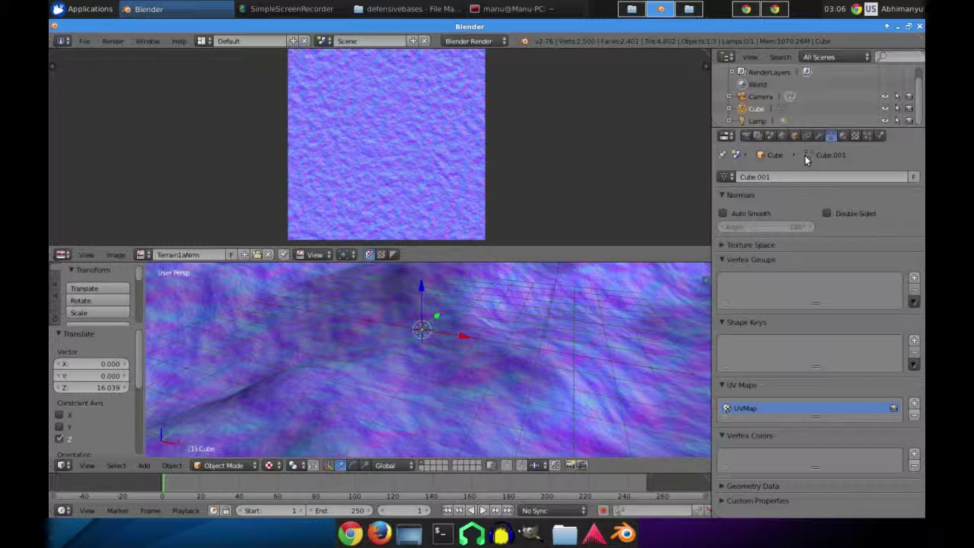
{"action": "left_click", "coordinate": [853, 137]}
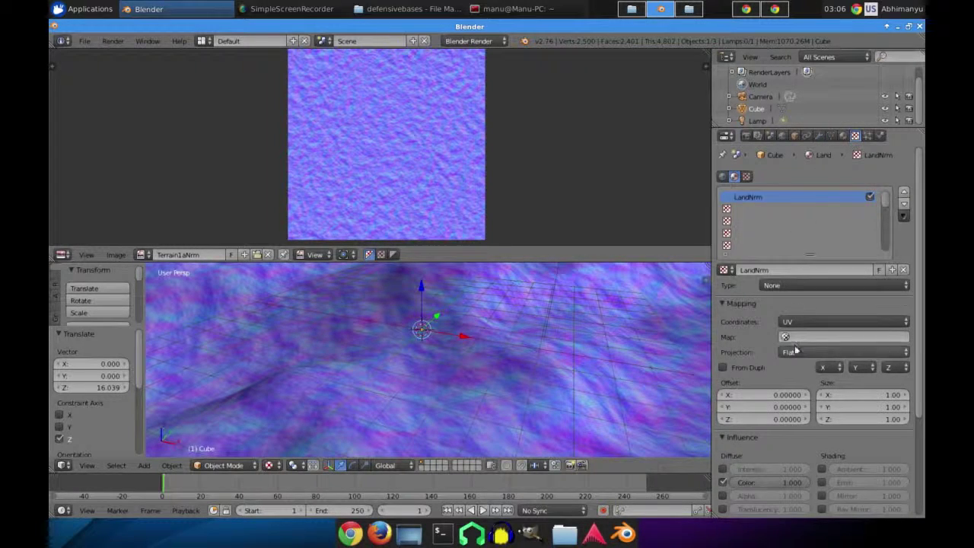
{"action": "scroll", "coordinate": [798, 349], "scroll_direction": "down", "scroll_amount": 4}
{"action": "scroll", "coordinate": [807, 334], "scroll_direction": "up", "scroll_amount": 2}
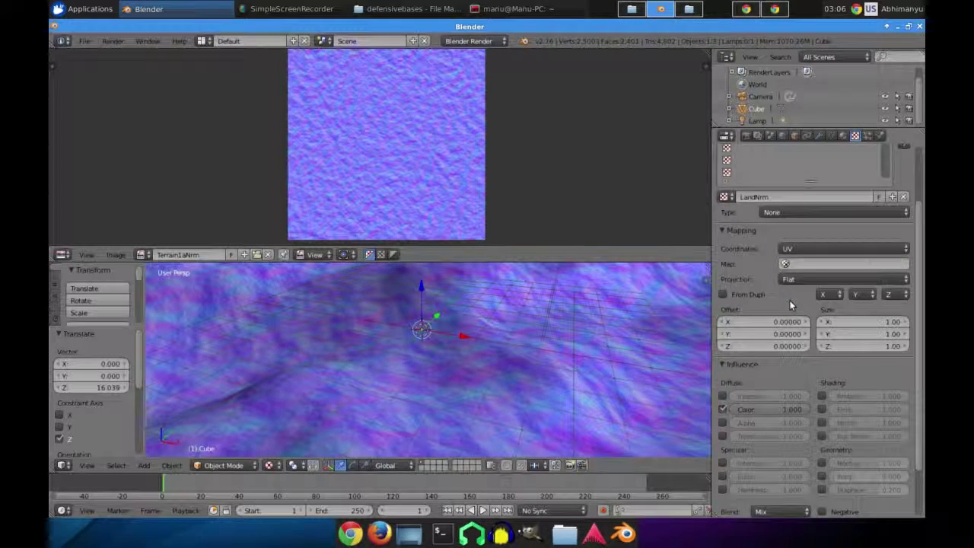
{"action": "scroll", "coordinate": [819, 393], "scroll_direction": "down", "scroll_amount": 3}
{"action": "scroll", "coordinate": [819, 393], "scroll_direction": "up", "scroll_amount": 6}
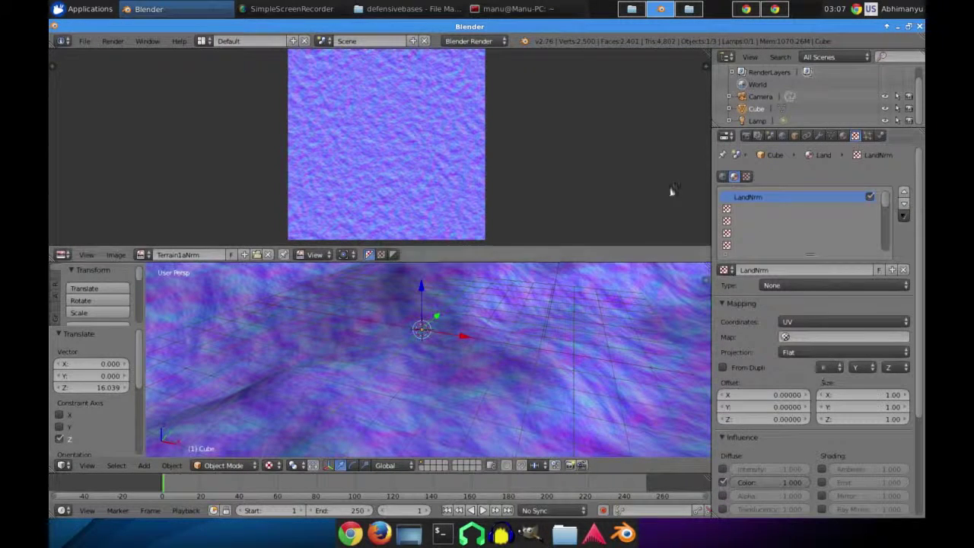
Switch the render engine to Blender Game and back to Blender Render.
{"action": "left_click", "coordinate": [501, 44]}
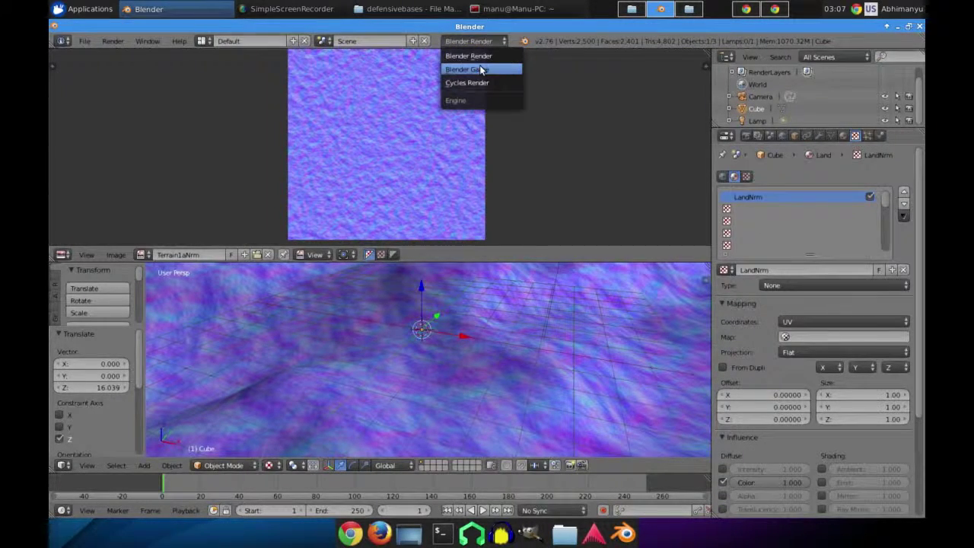
{"action": "left_click", "coordinate": [481, 68]}
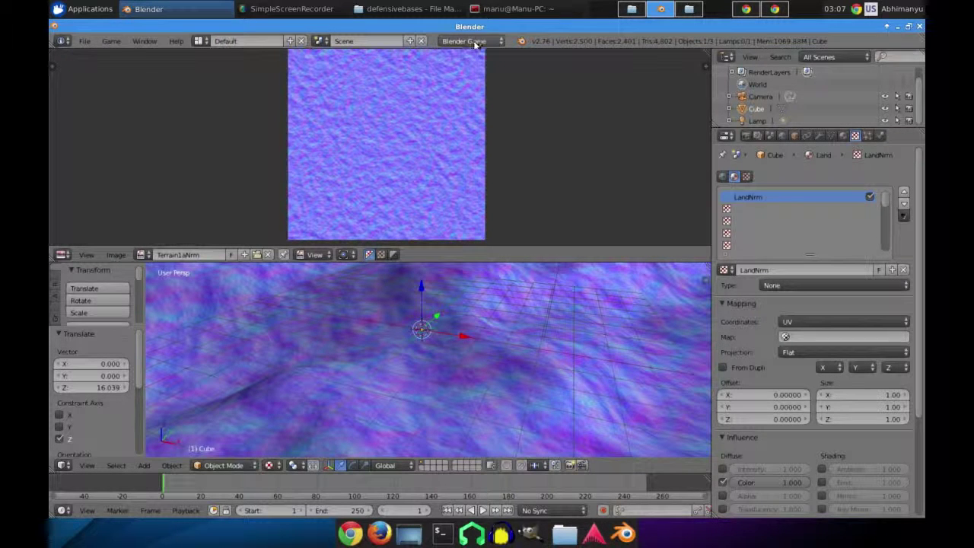
{"action": "left_click", "coordinate": [472, 42]}
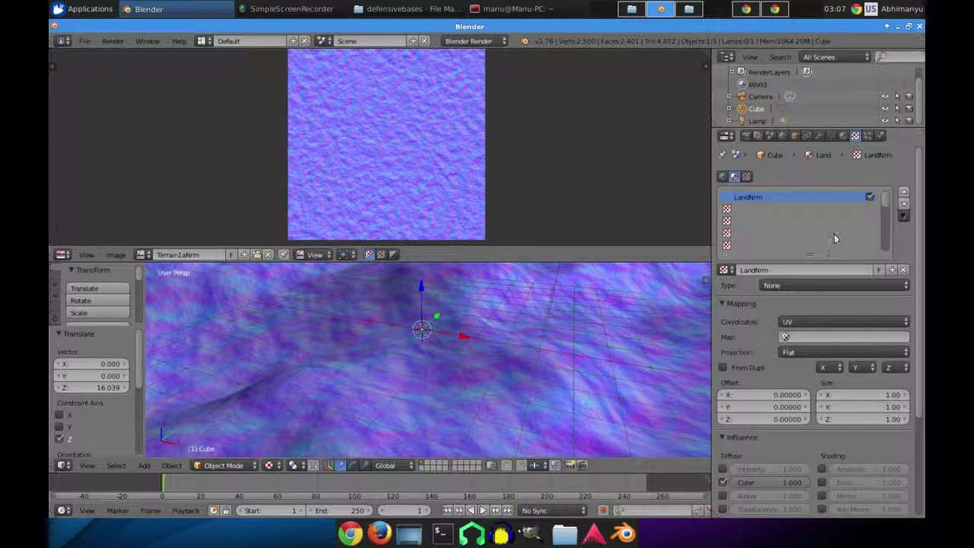
Collapse the mapping and influence settings, set LandNrm's texture type to Image or Movie, and assign the Terrain1aNrm image.
{"action": "left_click", "coordinate": [724, 304]}
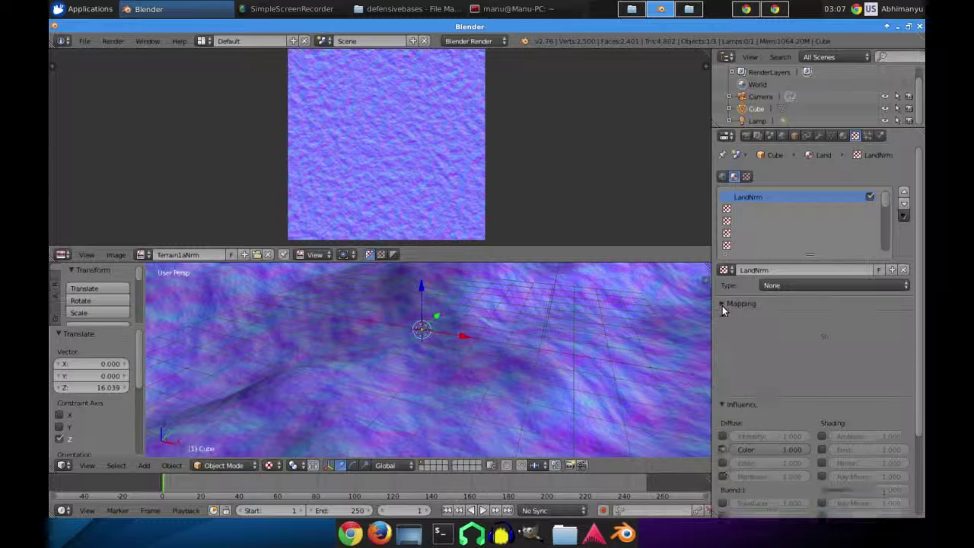
{"action": "left_click", "coordinate": [723, 319]}
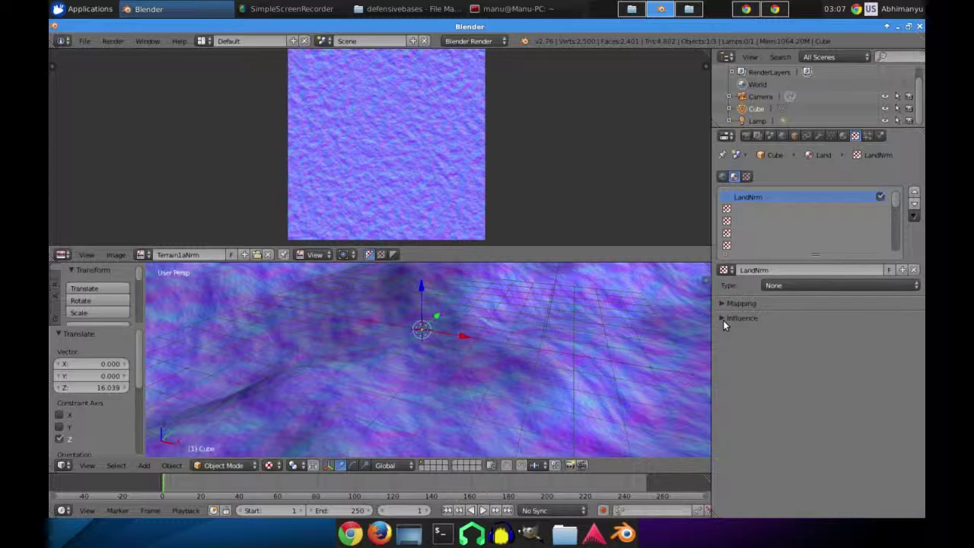
{"action": "left_click", "coordinate": [793, 285]}
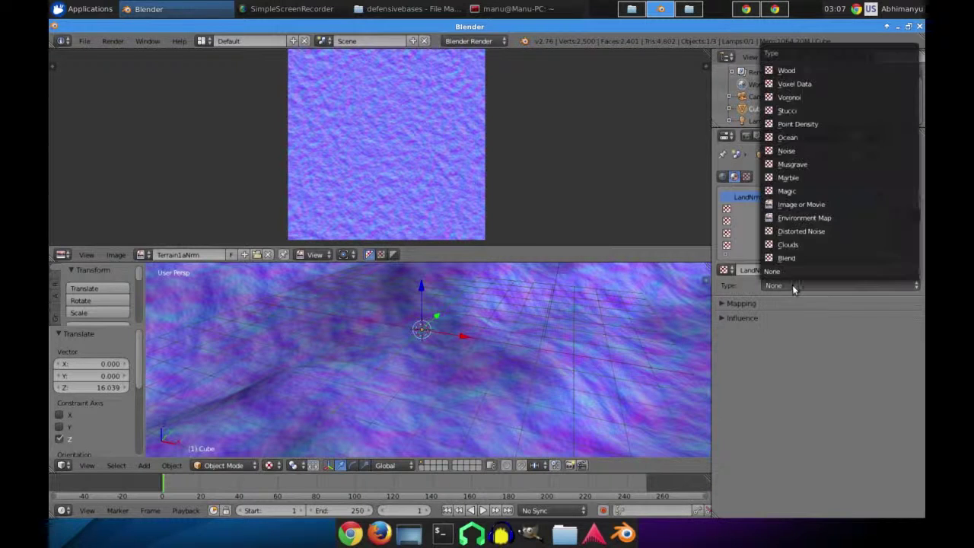
{"action": "left_click", "coordinate": [816, 204]}
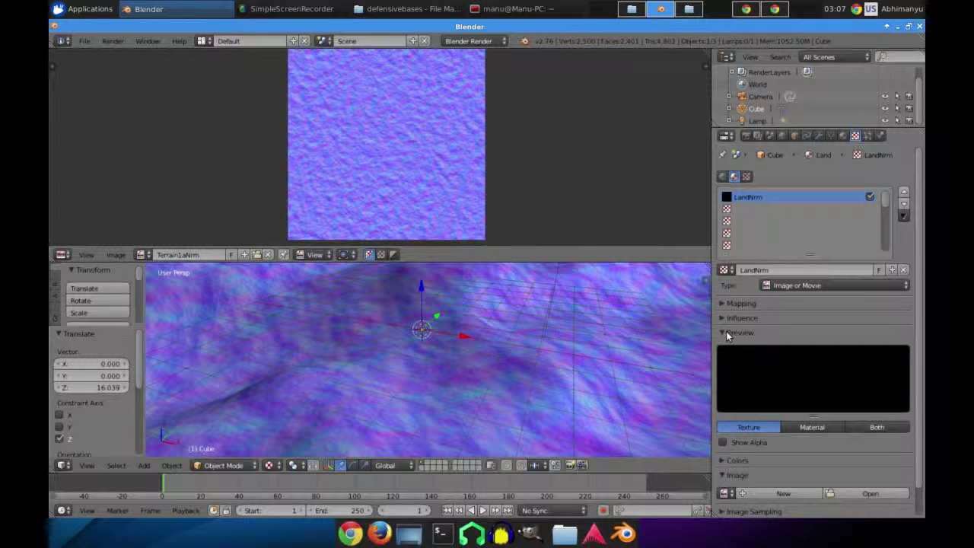
{"action": "left_click", "coordinate": [725, 493]}
{"action": "left_click", "coordinate": [760, 370]}
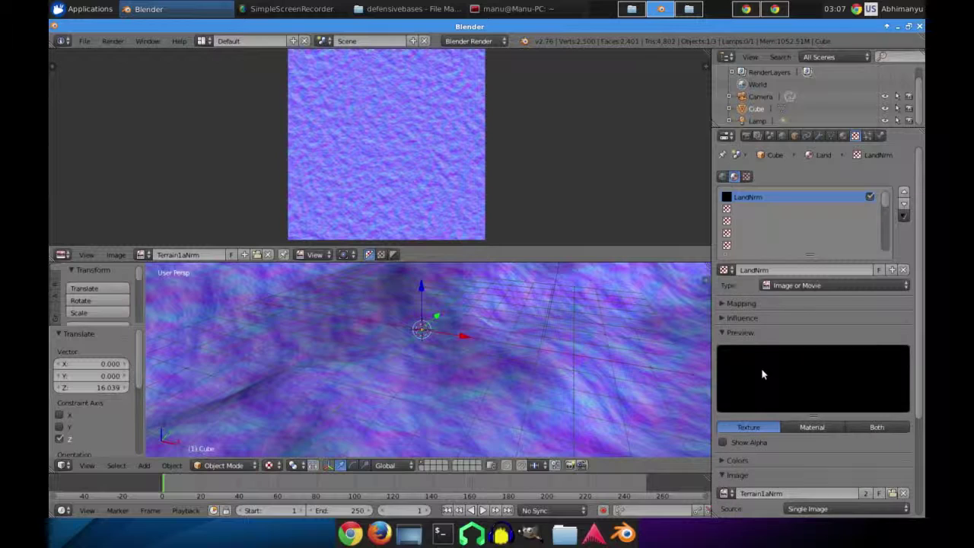
Expand LandNrm's image sampling settings and enable Normal Map.
{"action": "scroll", "coordinate": [768, 380], "scroll_direction": "down", "scroll_amount": 3}
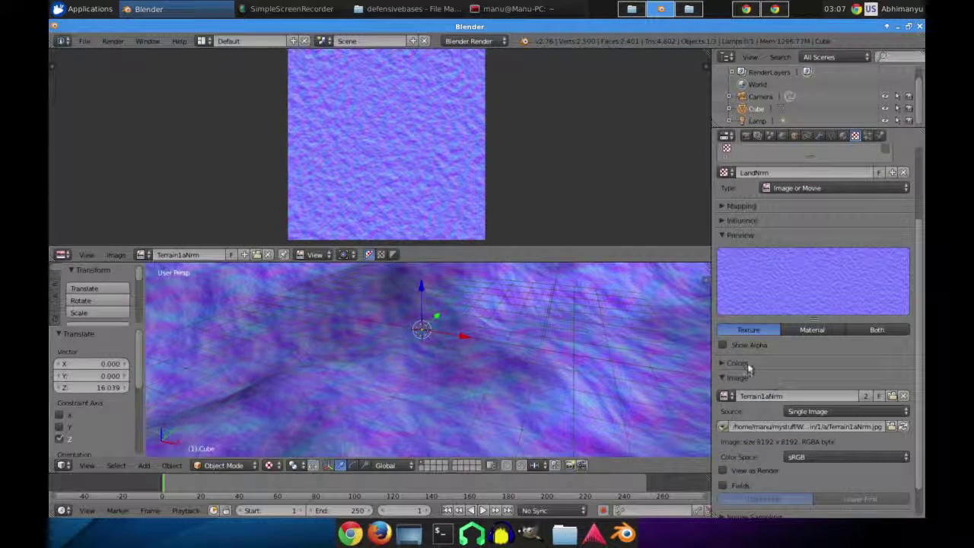
{"action": "scroll", "coordinate": [744, 386], "scroll_direction": "down", "scroll_amount": 1}
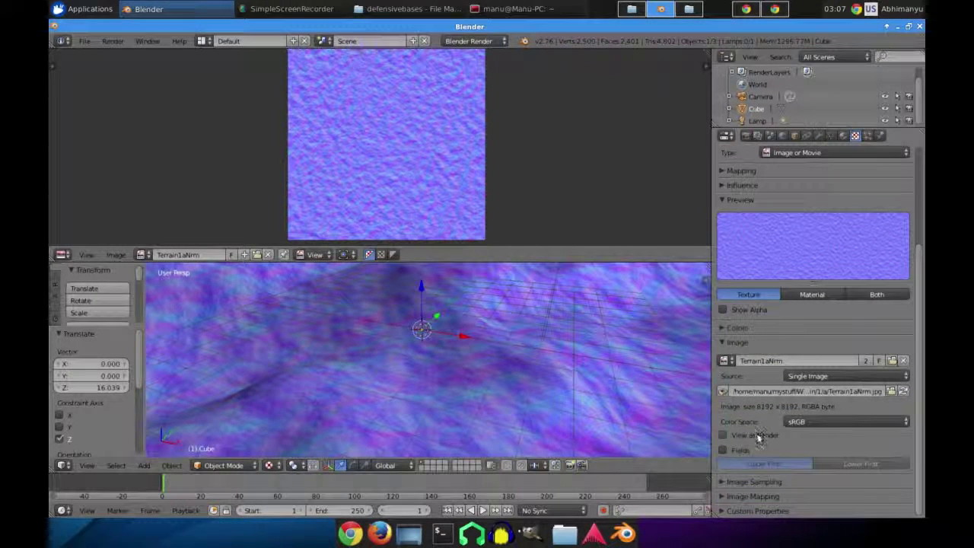
{"action": "left_click", "coordinate": [723, 481]}
{"action": "scroll", "coordinate": [769, 449], "scroll_direction": "down", "scroll_amount": 4}
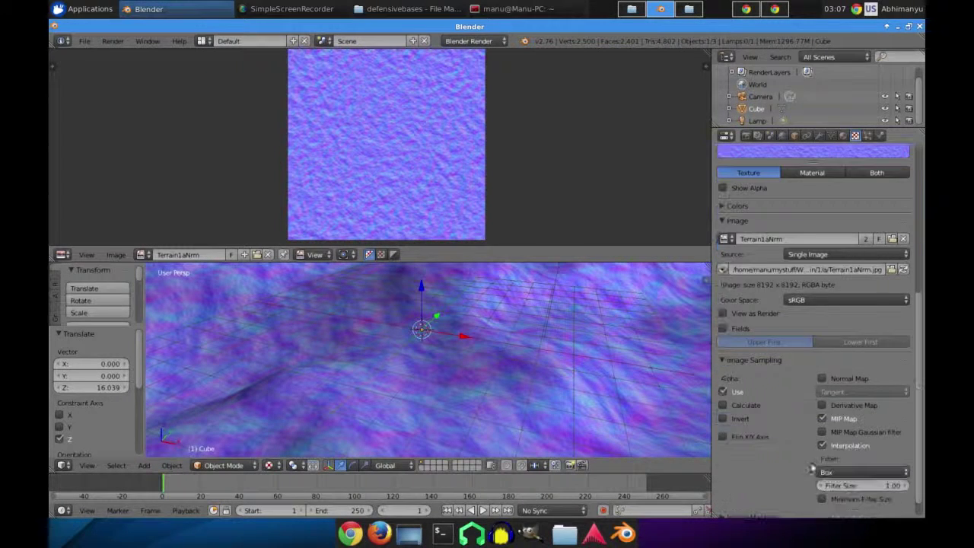
{"action": "left_click", "coordinate": [821, 378]}
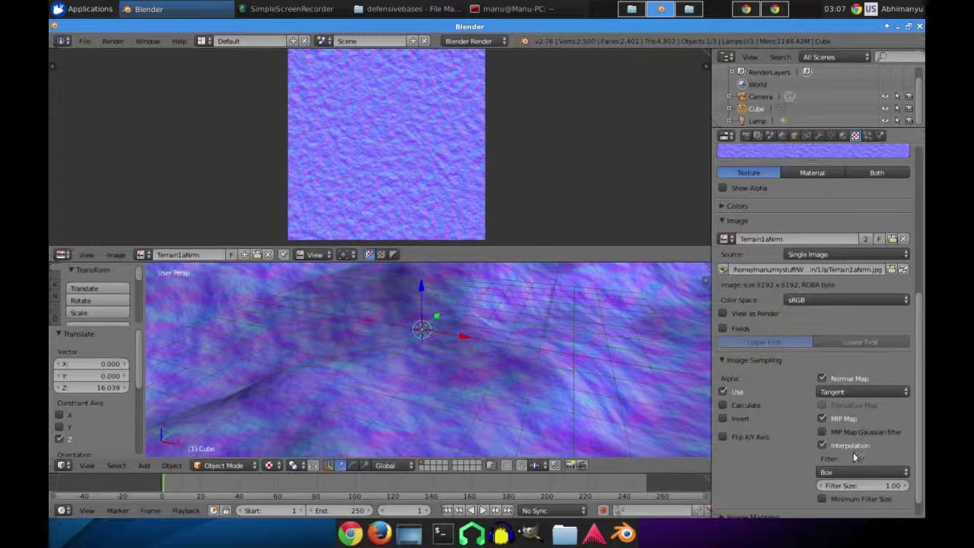
{"action": "scroll", "coordinate": [856, 456], "scroll_direction": "down", "scroll_amount": 1}
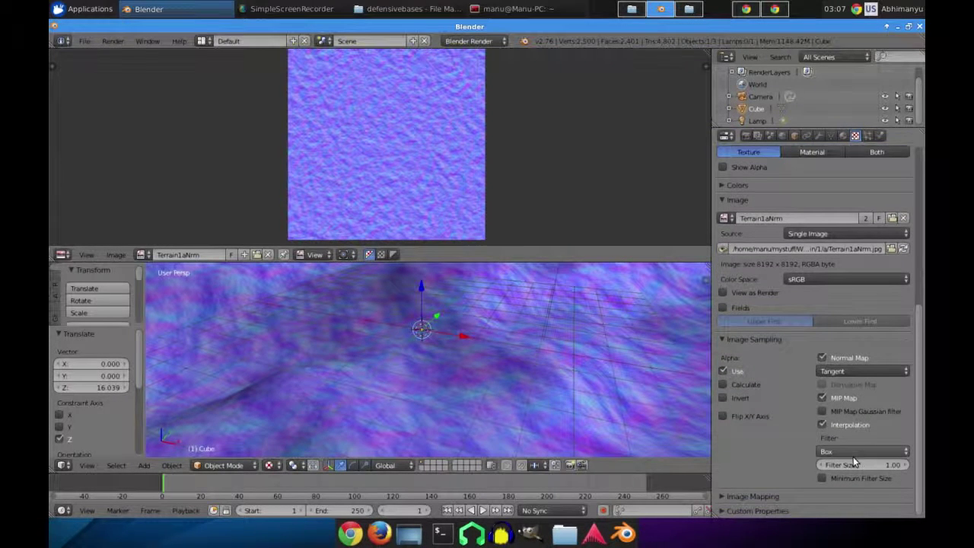
Expand LandNrm's image mapping settings to review them and collapse its image source settings.
{"action": "left_click", "coordinate": [722, 498]}
{"action": "scroll", "coordinate": [850, 477], "scroll_direction": "down", "scroll_amount": 5}
{"action": "scroll", "coordinate": [850, 476], "scroll_direction": "up", "scroll_amount": 14}
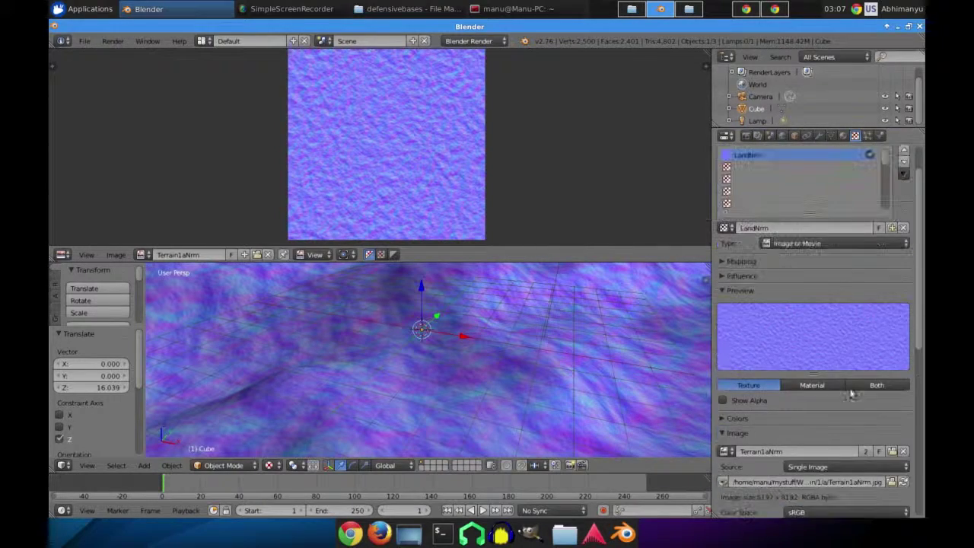
{"action": "scroll", "coordinate": [852, 393], "scroll_direction": "up", "scroll_amount": 2}
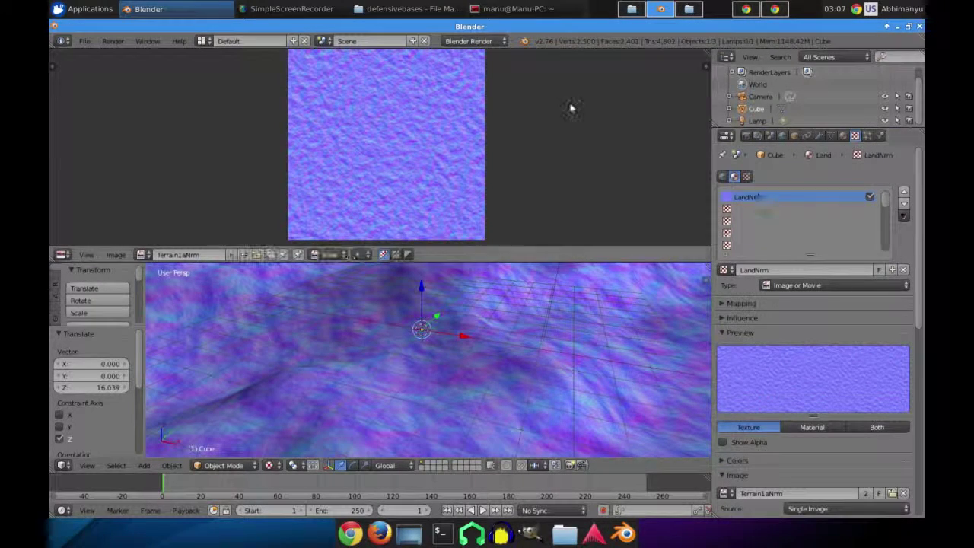
{"action": "scroll", "coordinate": [910, 396], "scroll_direction": "down", "scroll_amount": 6}
{"action": "scroll", "coordinate": [862, 390], "scroll_direction": "down", "scroll_amount": 5}
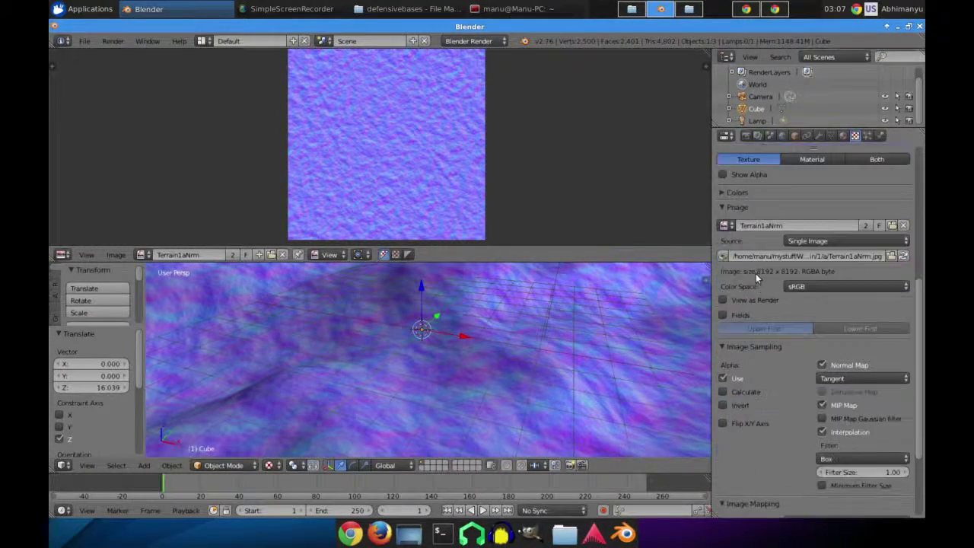
{"action": "left_click", "coordinate": [721, 207]}
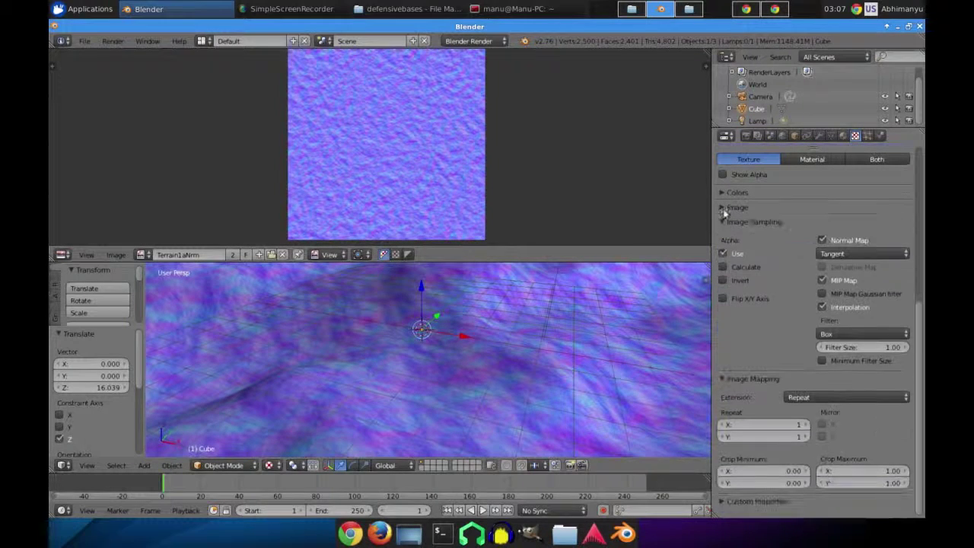
{"action": "scroll", "coordinate": [845, 457], "scroll_direction": "down", "scroll_amount": 1}
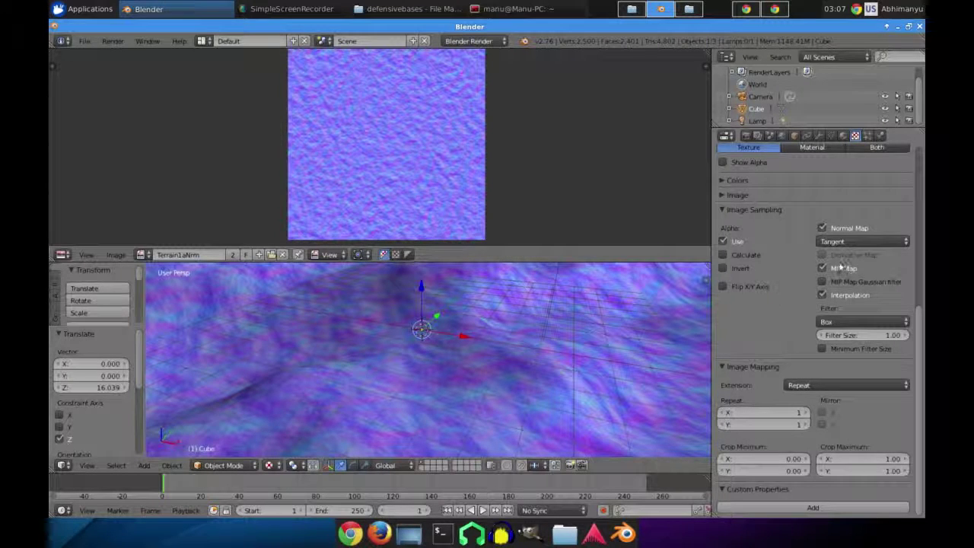
Switch Normal Map sampling off and back on, and set the texture preview to Material.
{"action": "left_click", "coordinate": [824, 229]}
{"action": "left_click", "coordinate": [822, 228]}
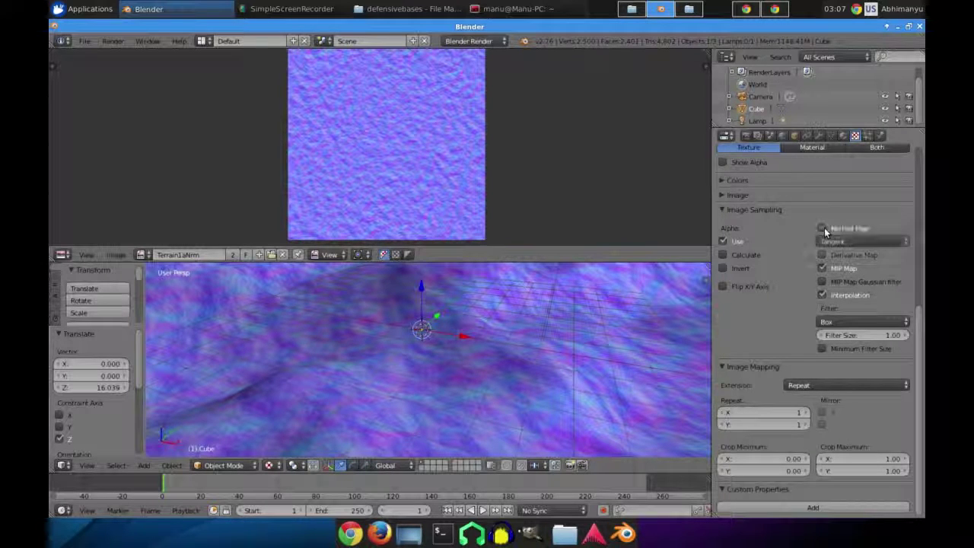
{"action": "scroll", "coordinate": [811, 363], "scroll_direction": "up", "scroll_amount": 5}
{"action": "scroll", "coordinate": [811, 363], "scroll_direction": "down", "scroll_amount": 3}
{"action": "left_click", "coordinate": [812, 367]}
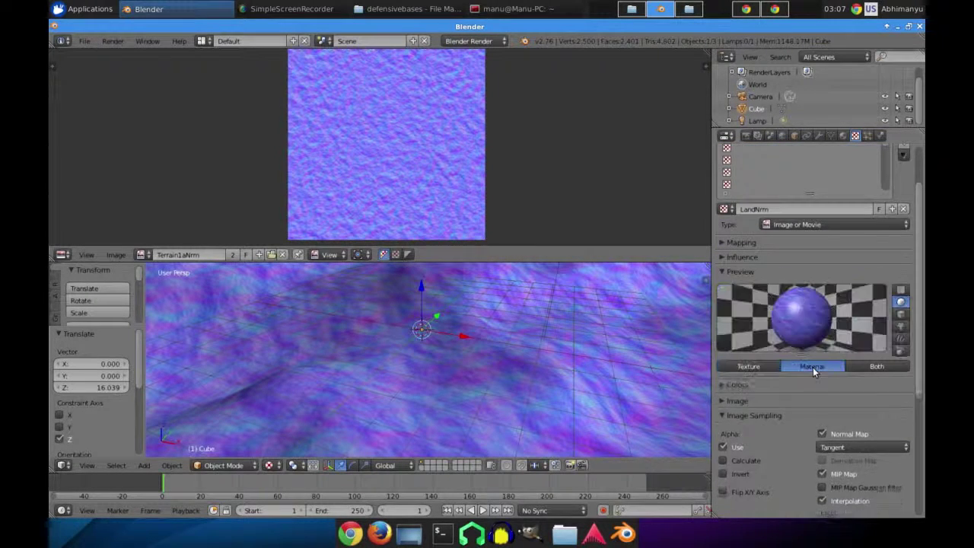
{"action": "scroll", "coordinate": [812, 367], "scroll_direction": "down", "scroll_amount": 7}
{"action": "scroll", "coordinate": [812, 369], "scroll_direction": "up", "scroll_amount": 6}
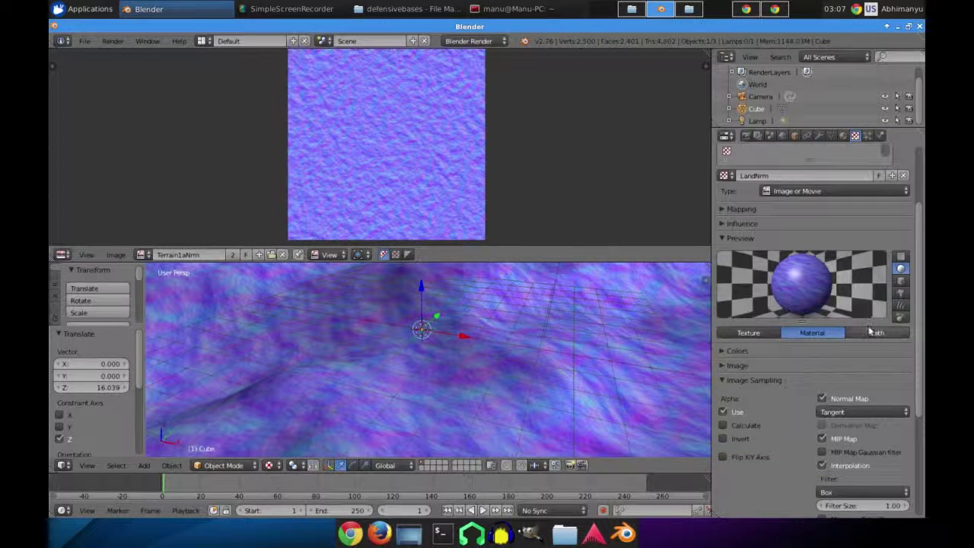
Expand LandNrm's influence settings, enable the geometry Normal influence and disable the diffuse Color influence.
{"action": "left_click", "coordinate": [726, 223]}
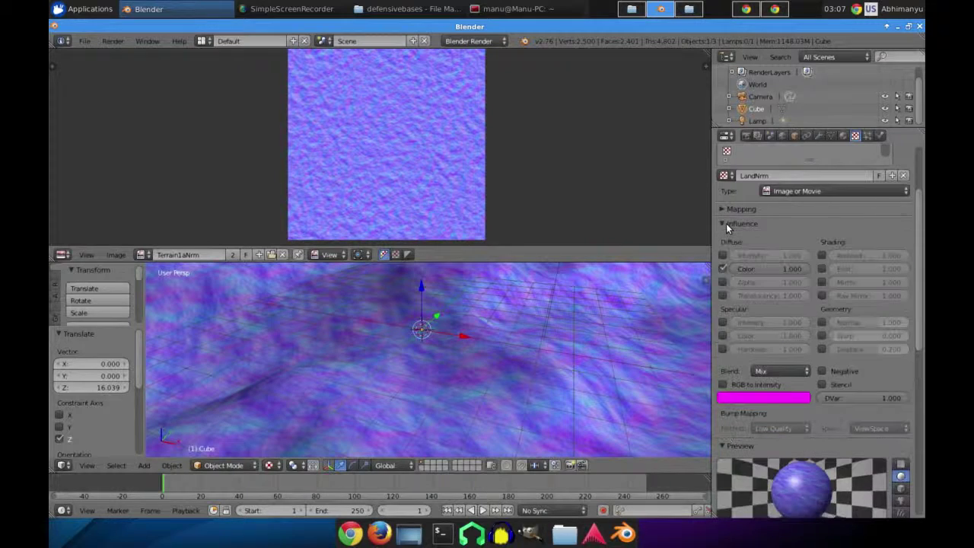
{"action": "left_click", "coordinate": [730, 222]}
{"action": "left_click", "coordinate": [730, 222]}
{"action": "left_click", "coordinate": [822, 323]}
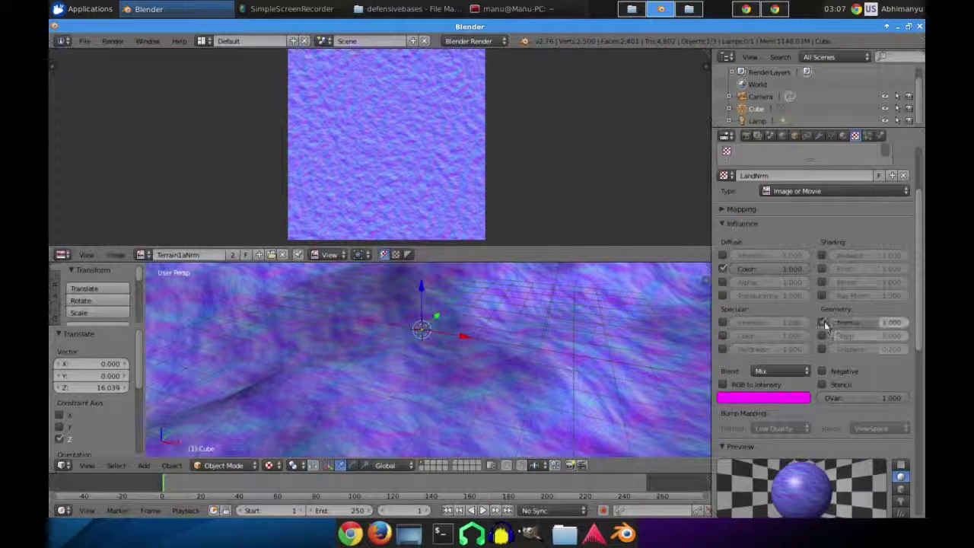
{"action": "middle_click_drag", "start_coordinate": [541, 361], "coordinate": [580, 349]}
{"action": "left_click", "coordinate": [723, 269]}
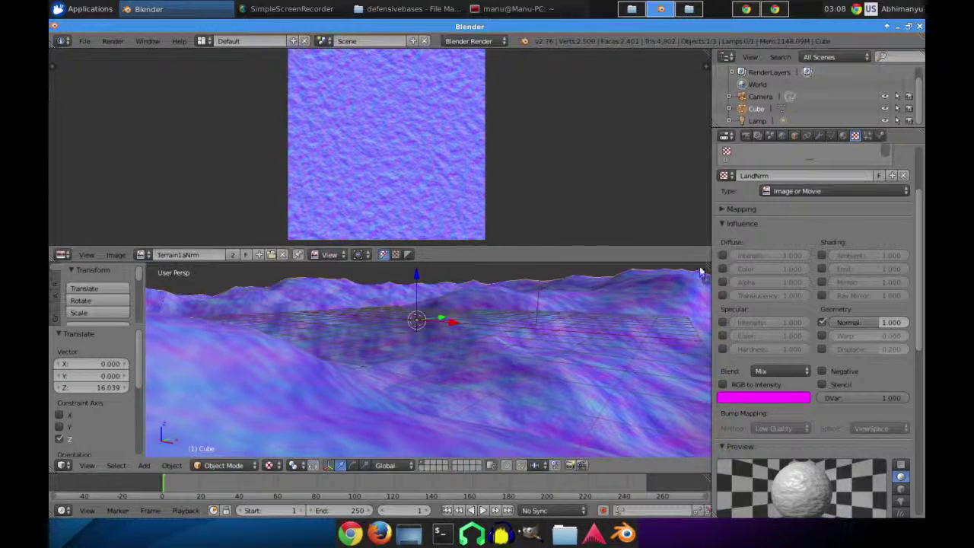
Show the 3D view's properties, change its shading from Multitexture to GLSL, and deselect all objects.
{"action": "left_click", "coordinate": [702, 271]}
{"action": "scroll", "coordinate": [652, 381], "scroll_direction": "down", "scroll_amount": 6}
{"action": "scroll", "coordinate": [651, 393], "scroll_direction": "down", "scroll_amount": 6}
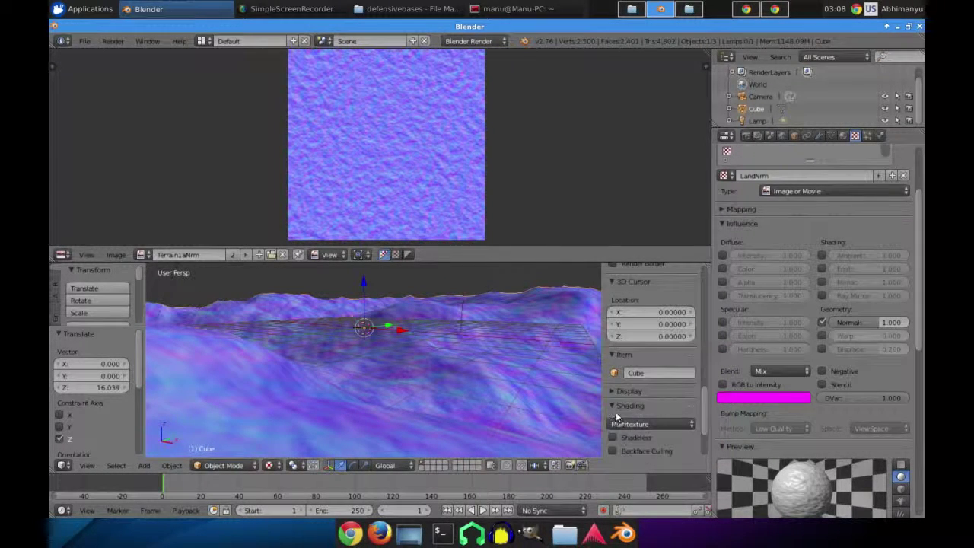
{"action": "left_click", "coordinate": [620, 424]}
{"action": "left_click", "coordinate": [634, 397]}
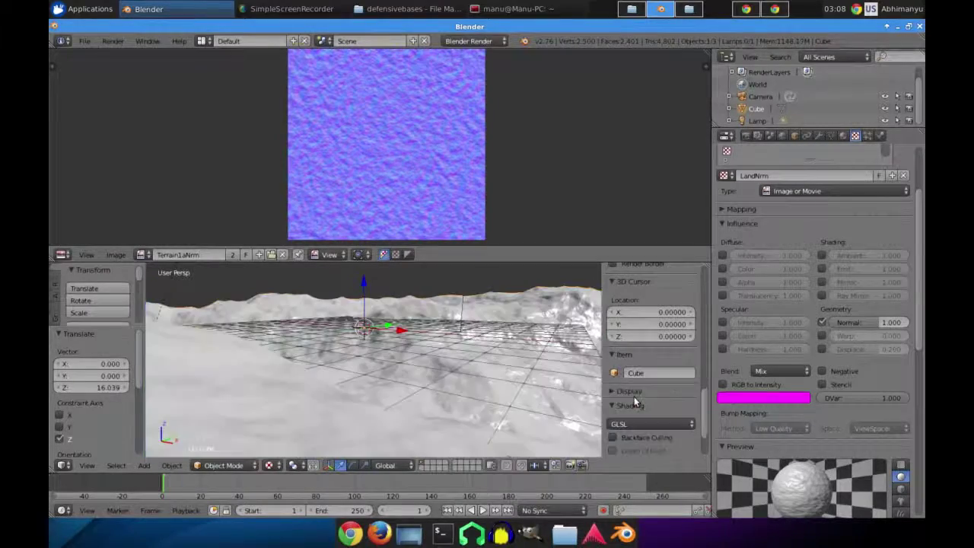
{"action": "mouse_move", "coordinate": [532, 401]}
{"action": "middle_mouse_down"}
{"action": "mouse_move", "coordinate": [548, 398]}
{"action": "mouse_move", "coordinate": [530, 412]}
{"action": "mouse_move", "coordinate": [539, 380]}
{"action": "mouse_move", "coordinate": [441, 377]}
{"action": "mouse_move", "coordinate": [519, 357]}
{"action": "mouse_move", "coordinate": [493, 358]}
{"action": "mouse_move", "coordinate": [522, 364]}
{"action": "middle_mouse_up"}
{"action": "key", "text": "a"}
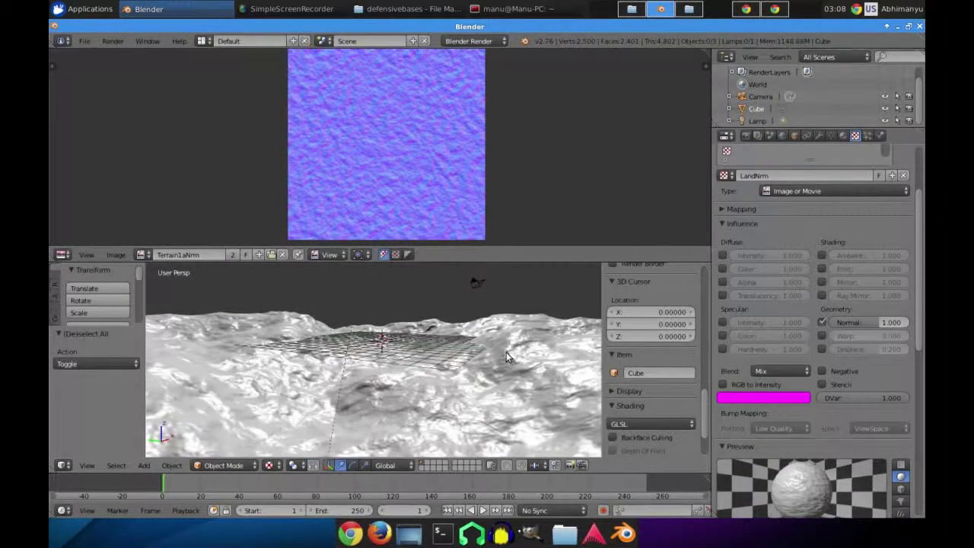
Toggle LandNrm's Normal influence and its Normal Map sampling off and back on to compare the terrain's shading.
{"action": "left_click", "coordinate": [822, 321]}
{"action": "left_click", "coordinate": [823, 321]}
{"action": "scroll", "coordinate": [774, 311], "scroll_direction": "up", "scroll_amount": 3}
{"action": "scroll", "coordinate": [777, 311], "scroll_direction": "down", "scroll_amount": 4}
{"action": "scroll", "coordinate": [780, 314], "scroll_direction": "down", "scroll_amount": 5}
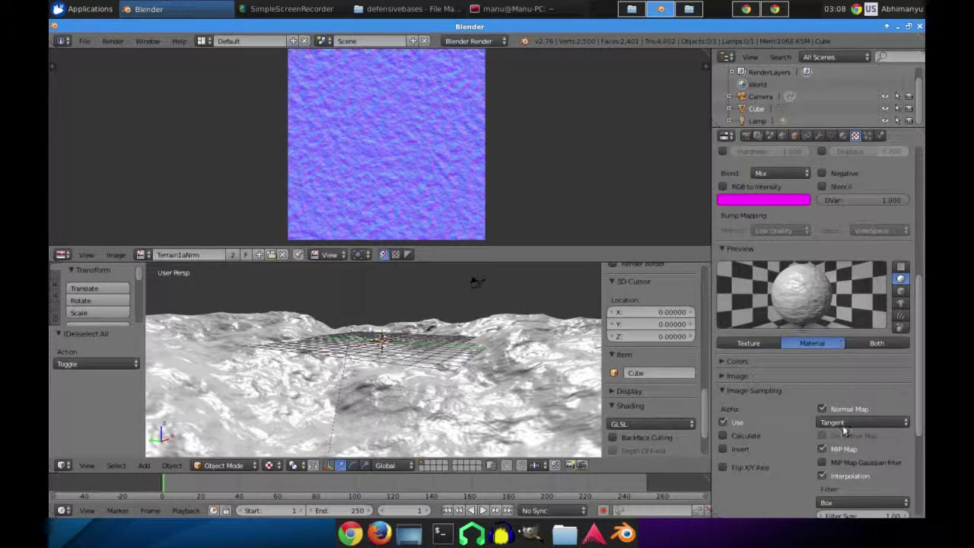
{"action": "left_click", "coordinate": [822, 410]}
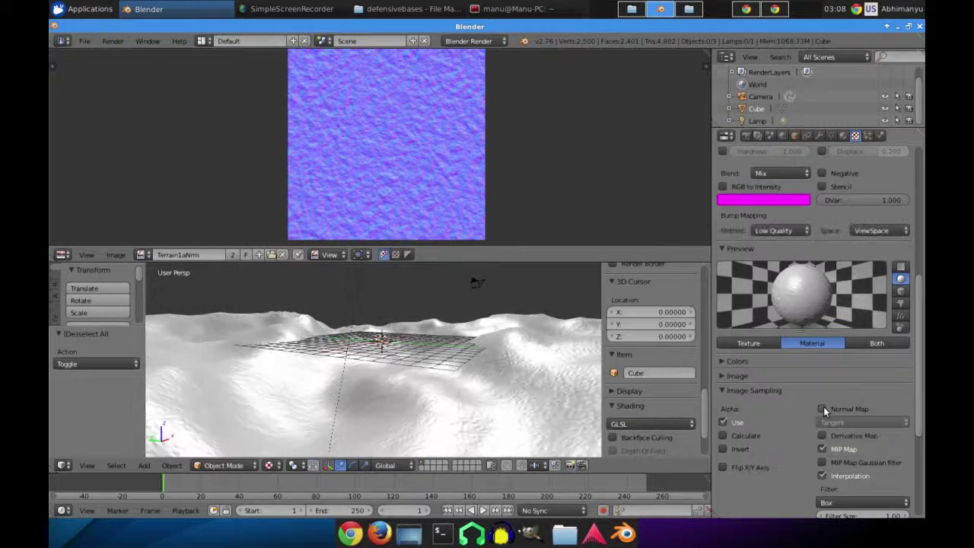
{"action": "scroll", "coordinate": [570, 394], "scroll_direction": "up", "scroll_amount": 3}
{"action": "scroll", "coordinate": [569, 393], "scroll_direction": "up", "scroll_amount": 6}
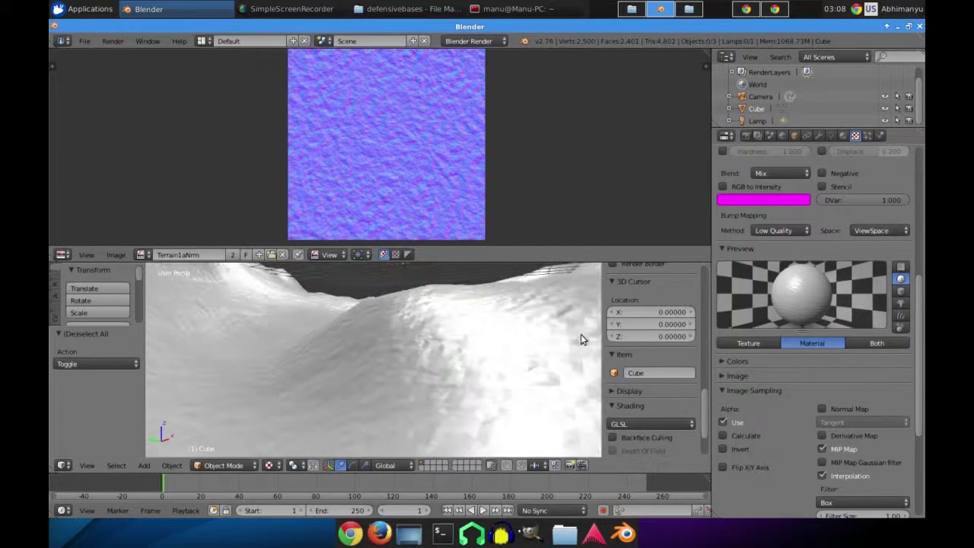
{"action": "scroll", "coordinate": [574, 346], "scroll_direction": "down", "scroll_amount": 5}
{"action": "left_click", "coordinate": [822, 410]}
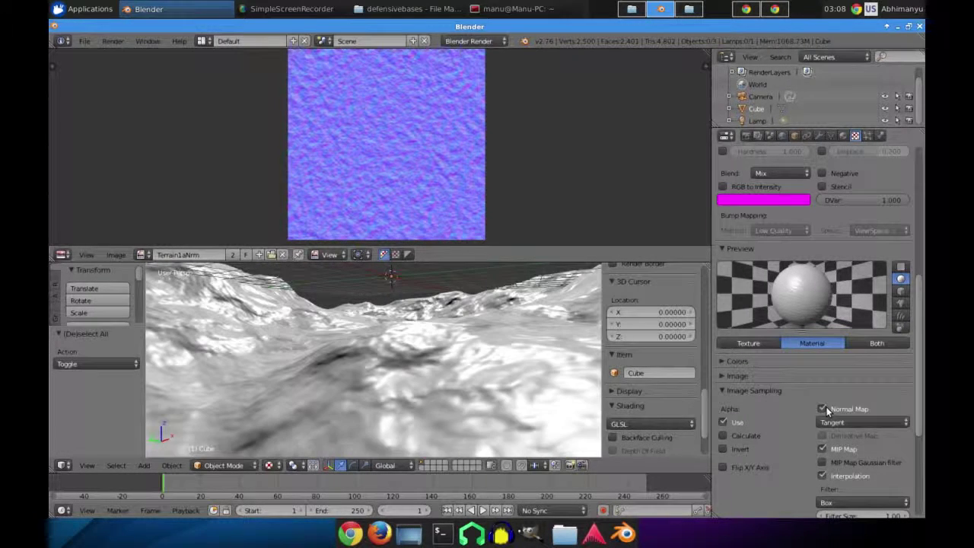
Try a Normal influence of 0.3 for LandNrm, settle on 0.5, and inspect the terrain.
{"action": "scroll", "coordinate": [770, 356], "scroll_direction": "up", "scroll_amount": 3}
{"action": "scroll", "coordinate": [771, 356], "scroll_direction": "up", "scroll_amount": 2}
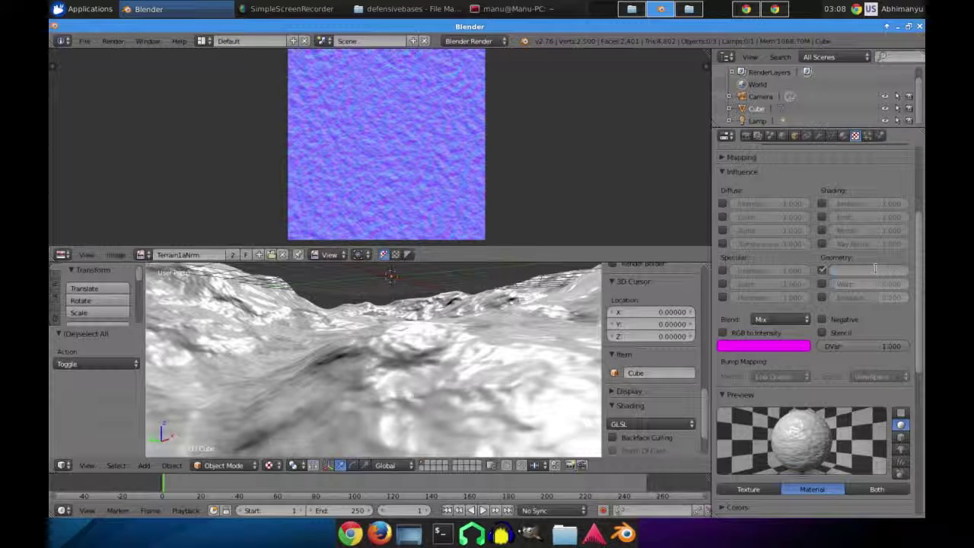
{"action": "key", "text": "Return"}
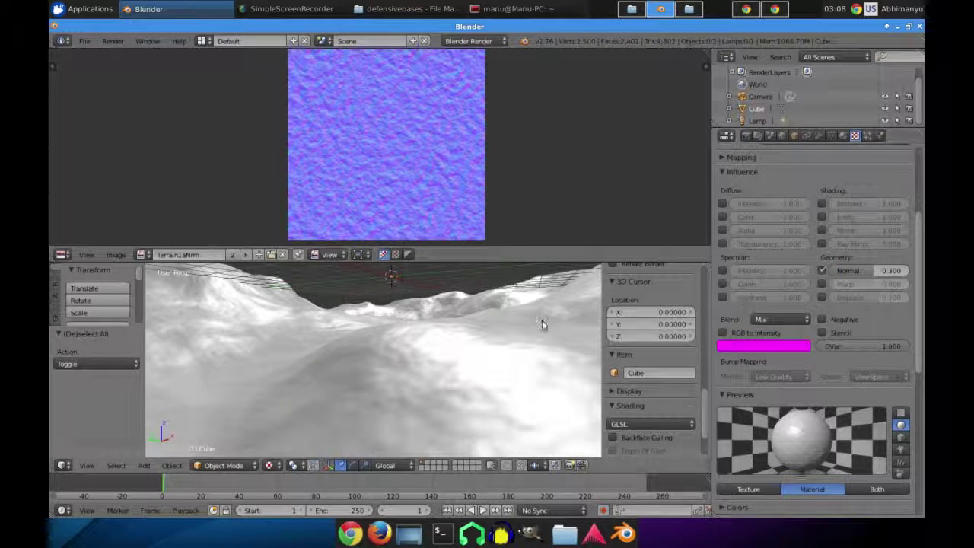
{"action": "left_click", "coordinate": [867, 272]}
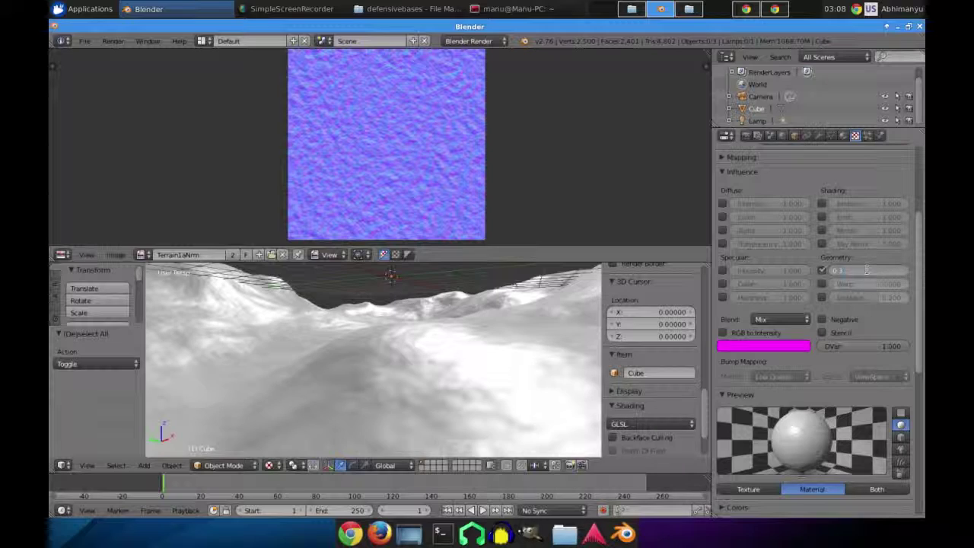
{"action": "key", "text": "Return"}
{"action": "middle_click_drag", "start_coordinate": [431, 366], "coordinate": [470, 371]}
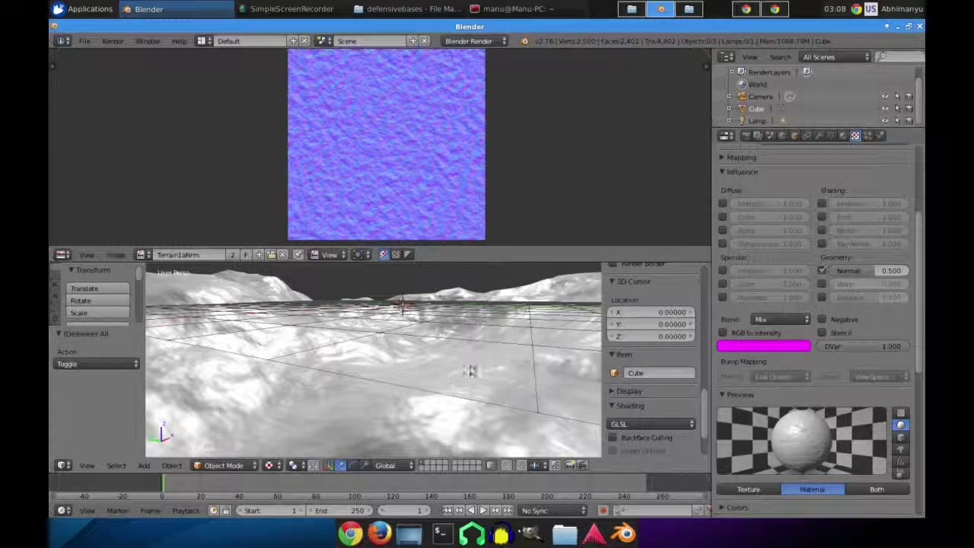
Set the Land material's diffuse color to dark brown, about R 0.107, G 0.063, B 0.026.
{"action": "left_click", "coordinate": [842, 135]}
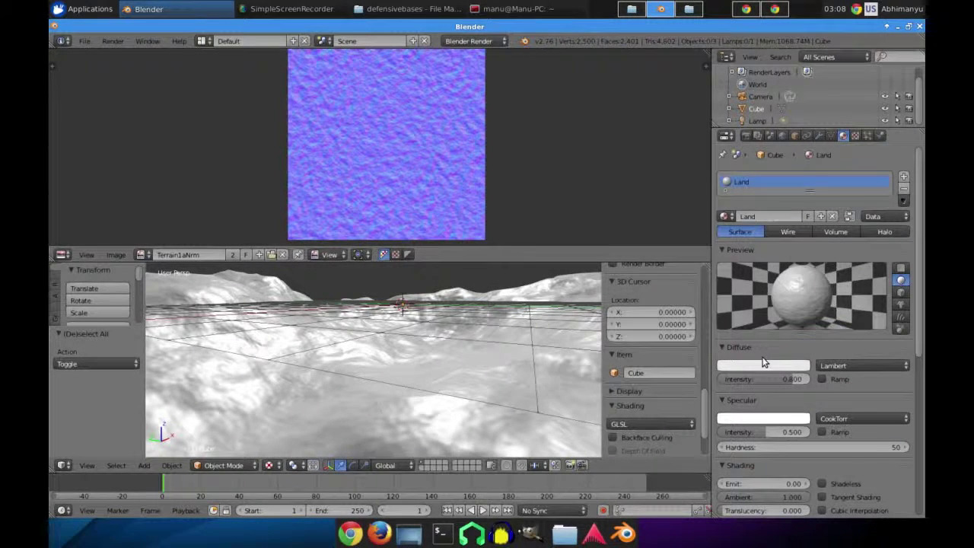
{"action": "left_click", "coordinate": [763, 365]}
{"action": "left_click", "coordinate": [735, 267]}
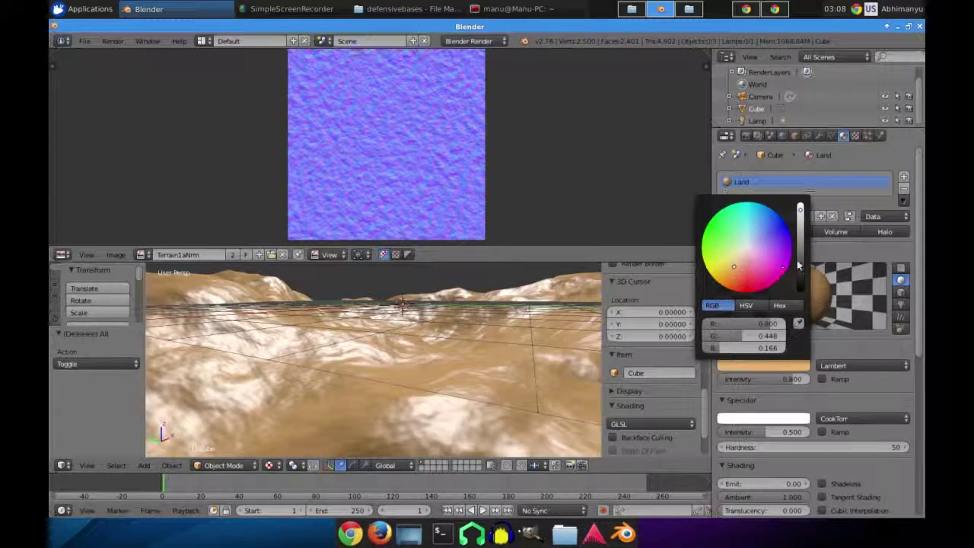
{"action": "left_click", "coordinate": [800, 257]}
{"action": "left_click_drag", "start_coordinate": [800, 251], "coordinate": [800, 260]}
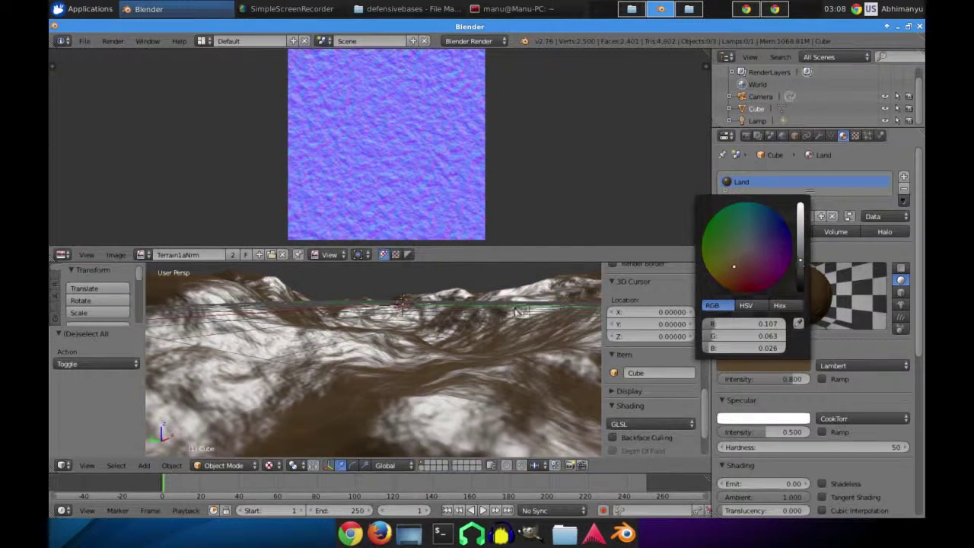
Try lowering the Land material's specular intensity to about 0.004 and inspect the terrain.
{"action": "left_click_drag", "start_coordinate": [766, 432], "coordinate": [723, 432]}
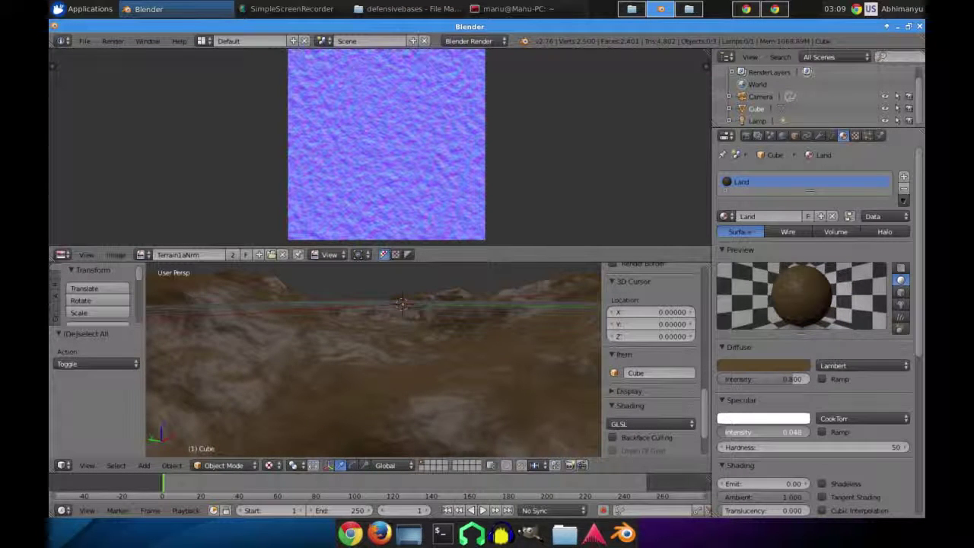
{"action": "left_click_drag", "start_coordinate": [722, 432], "coordinate": [723, 433]}
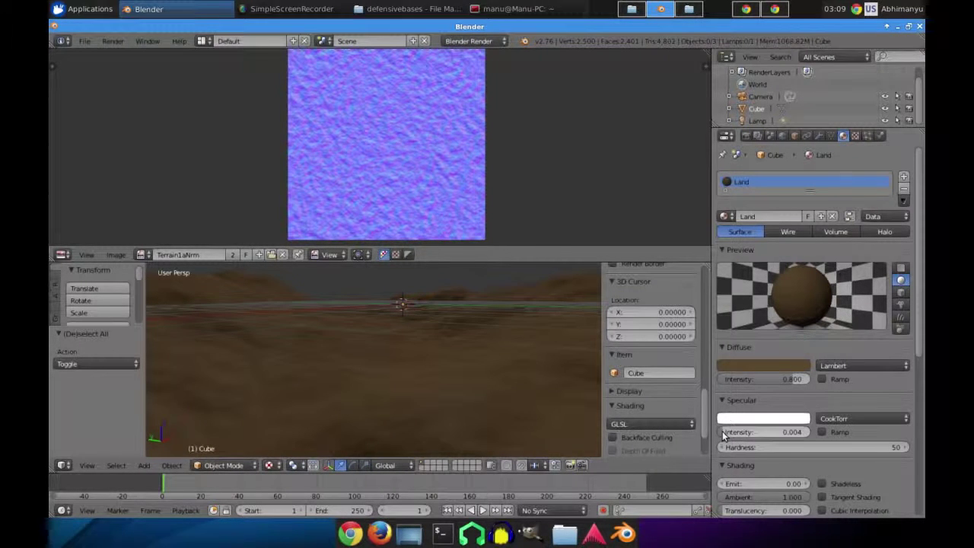
{"action": "scroll", "coordinate": [424, 332], "scroll_direction": "down", "scroll_amount": 4}
{"action": "middle_click_drag", "start_coordinate": [424, 332], "coordinate": [467, 341]}
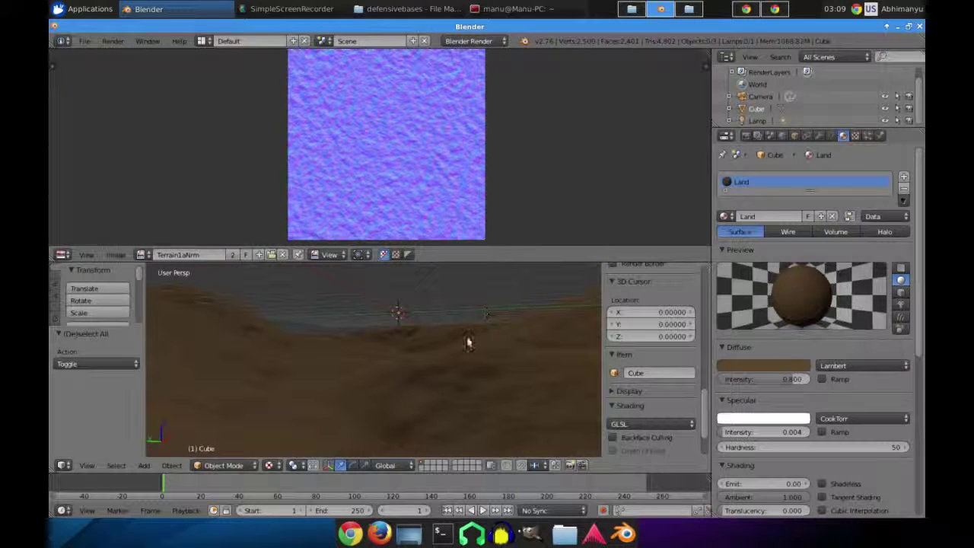
Set the Land material's specular intensity to 0.1.
{"action": "left_click", "coordinate": [735, 432]}
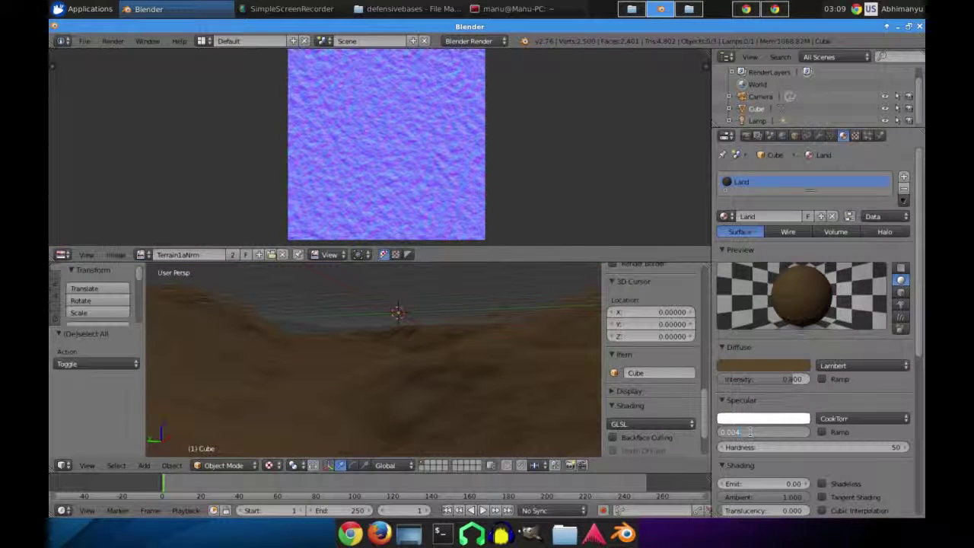
{"action": "type", "text": "0.1"}
{"action": "key", "text": "Return"}
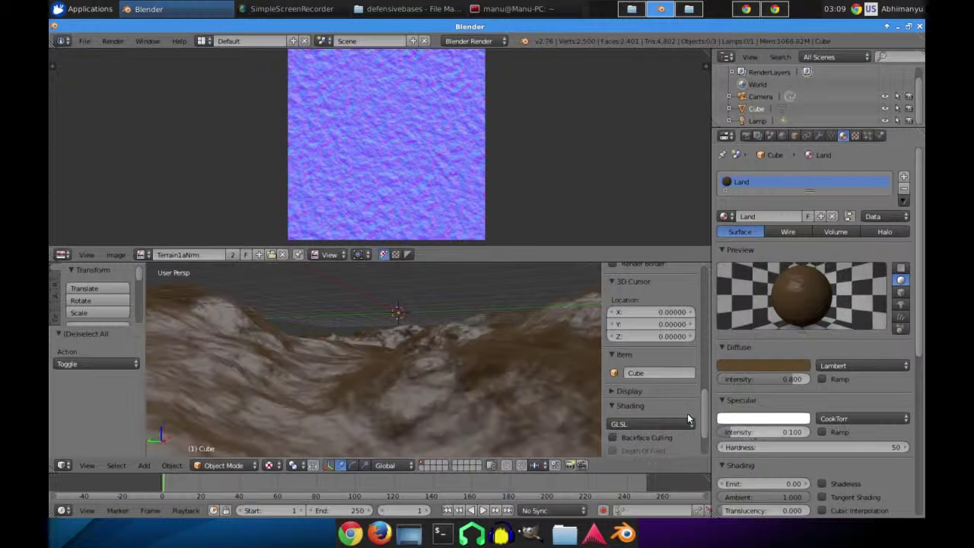
Try a specular intensity of 0.03 for the Land material, inspect the terrain, and settle on 0.02.
{"action": "left_click", "coordinate": [746, 429]}
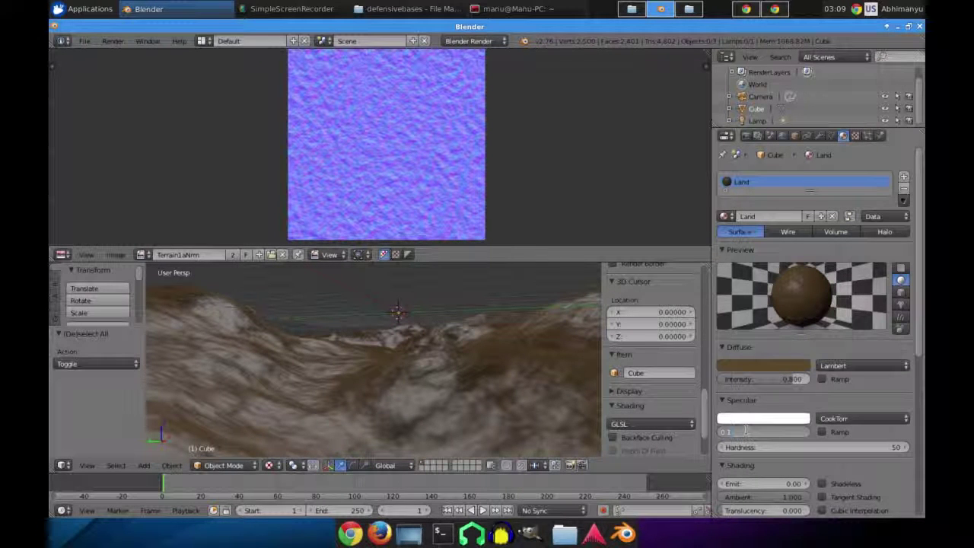
{"action": "key", "text": "Return"}
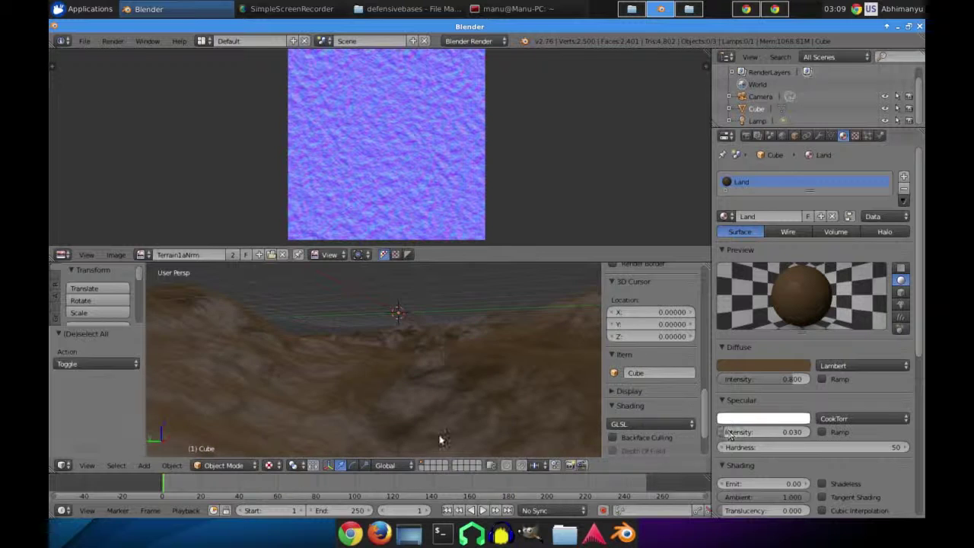
{"action": "middle_click_drag", "start_coordinate": [439, 439], "coordinate": [380, 276]}
{"action": "scroll", "coordinate": [439, 321], "scroll_direction": "down", "scroll_amount": 2}
{"action": "middle_click_drag", "start_coordinate": [438, 323], "coordinate": [542, 333]}
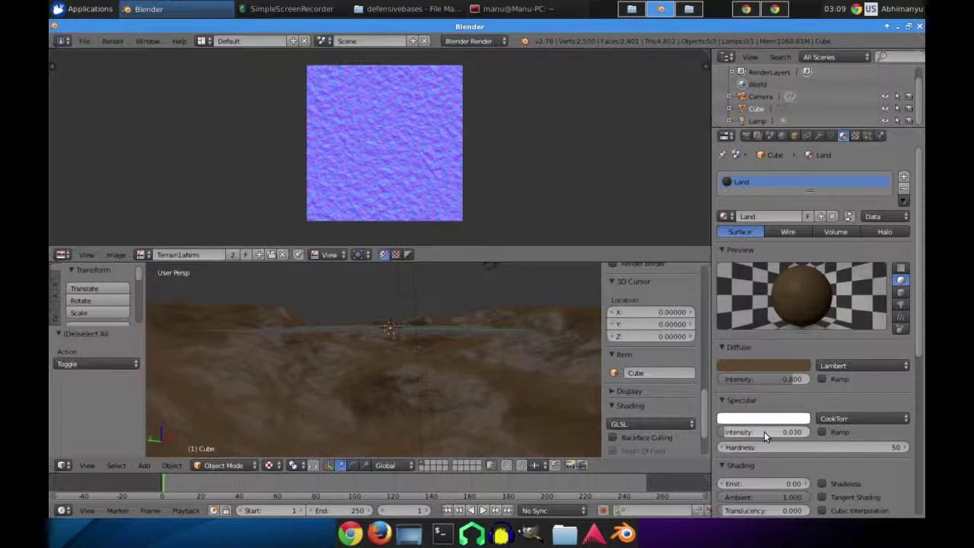
{"action": "key", "text": "Return"}
Open the normal map texture's influence settings and examine the terrain's shading from near and far.
{"action": "left_click", "coordinate": [854, 135]}
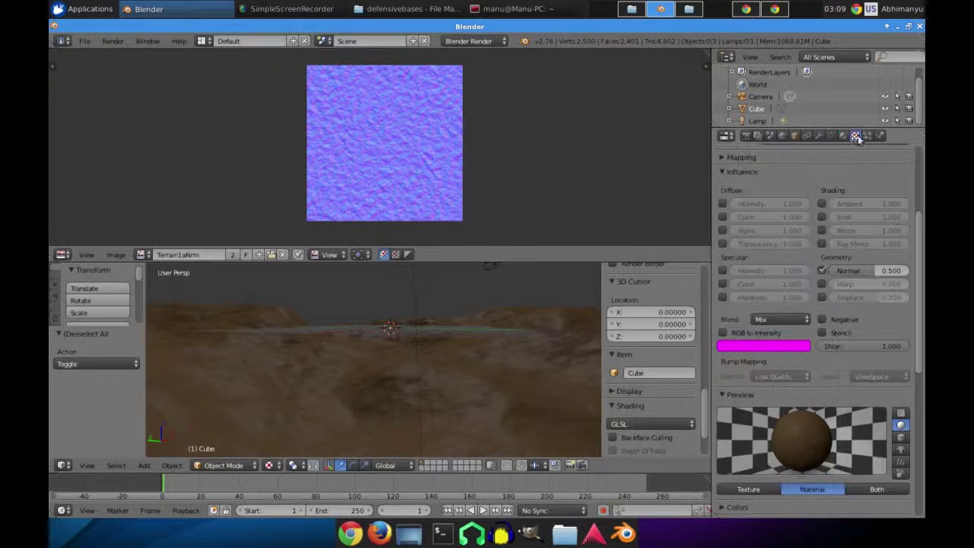
{"action": "middle_click_drag", "start_coordinate": [500, 356], "coordinate": [455, 373]}
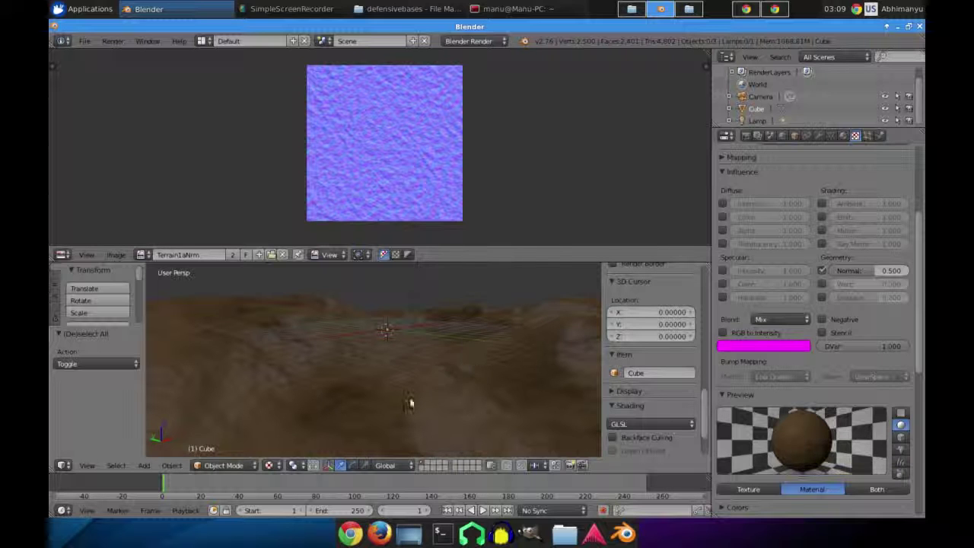
{"action": "middle_click_drag", "start_coordinate": [401, 365], "coordinate": [486, 347]}
{"action": "scroll", "coordinate": [471, 378], "scroll_direction": "up", "scroll_amount": 3}
{"action": "scroll", "coordinate": [470, 378], "scroll_direction": "down", "scroll_amount": 4}
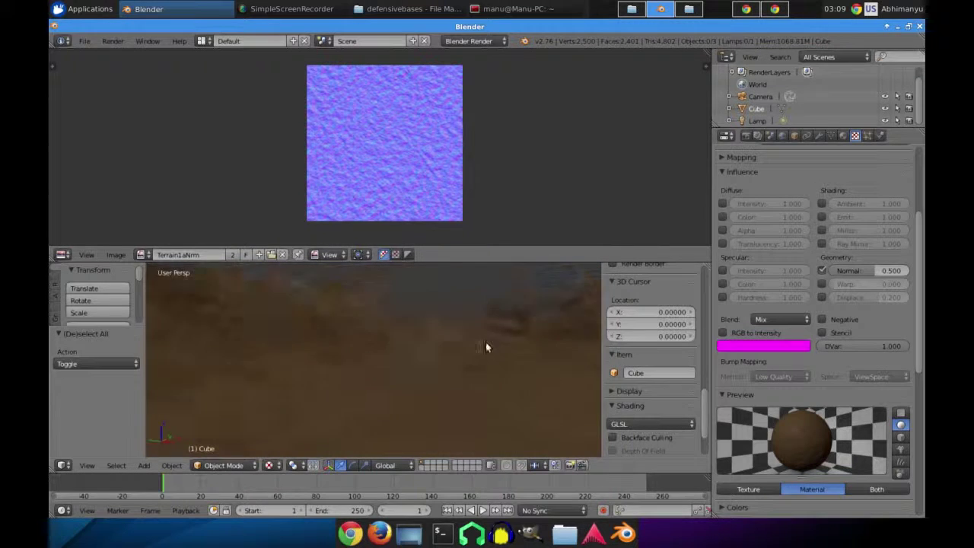
{"action": "scroll", "coordinate": [485, 348], "scroll_direction": "down", "scroll_amount": 5}
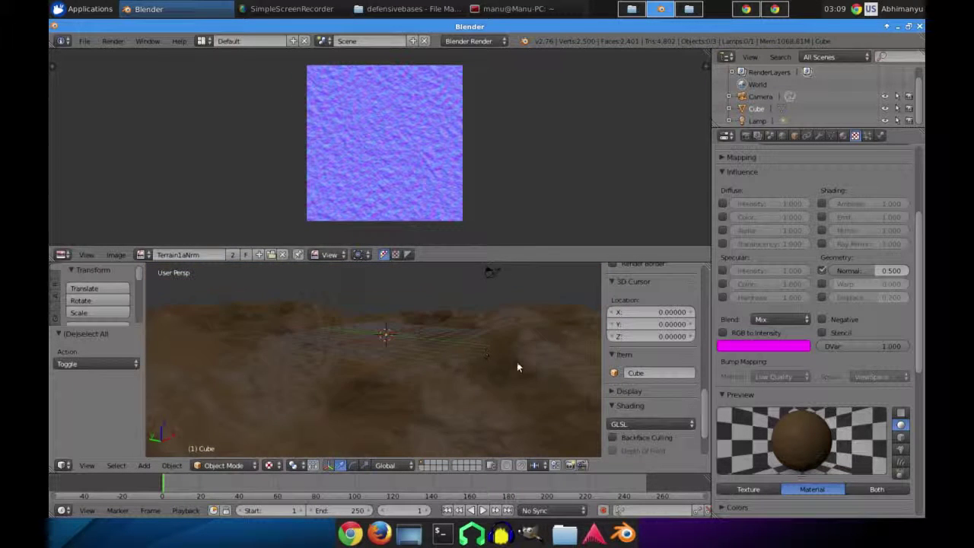
{"action": "scroll", "coordinate": [518, 365], "scroll_direction": "down", "scroll_amount": 1}
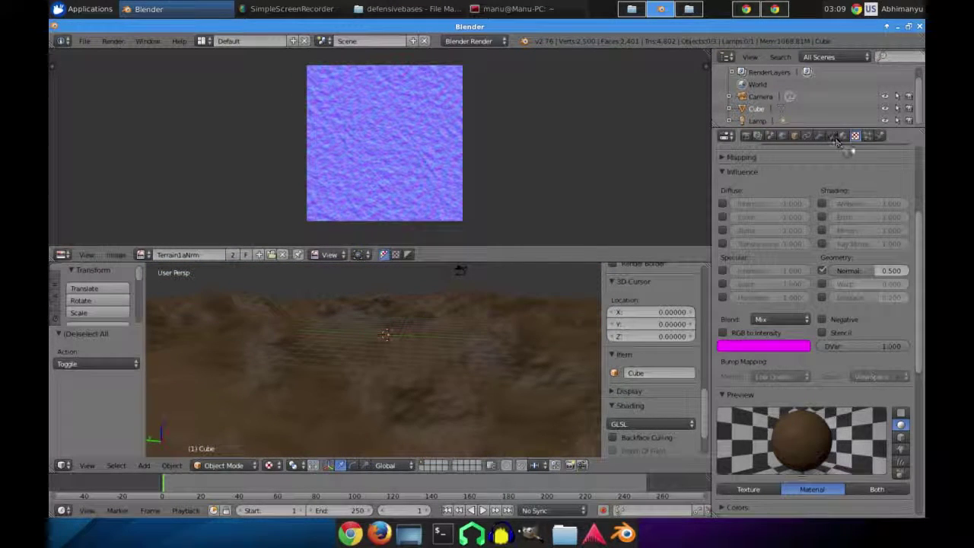
Try the normal map texture's specular intensity and specular color influences one at a time, turning each off again.
{"action": "left_click", "coordinate": [722, 270]}
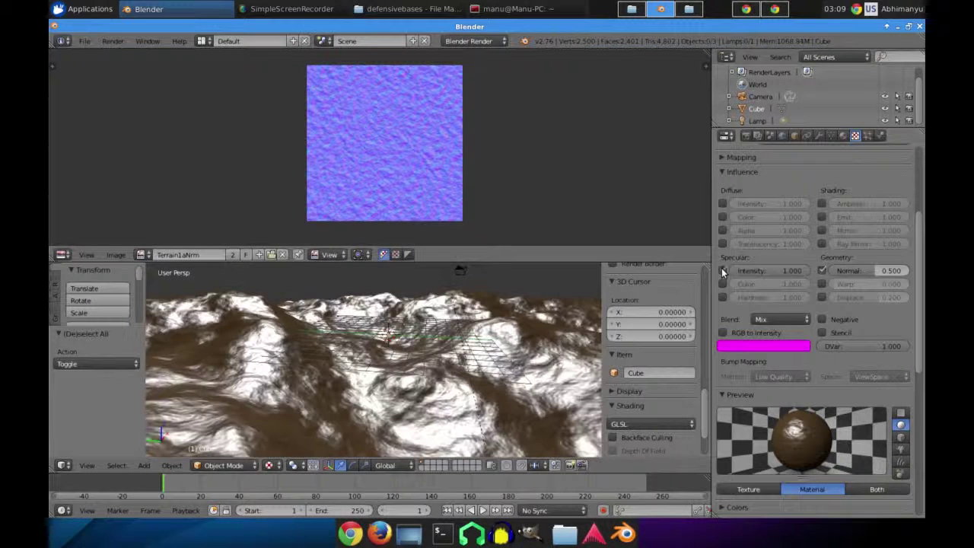
{"action": "left_click", "coordinate": [722, 270]}
{"action": "left_click", "coordinate": [722, 284]}
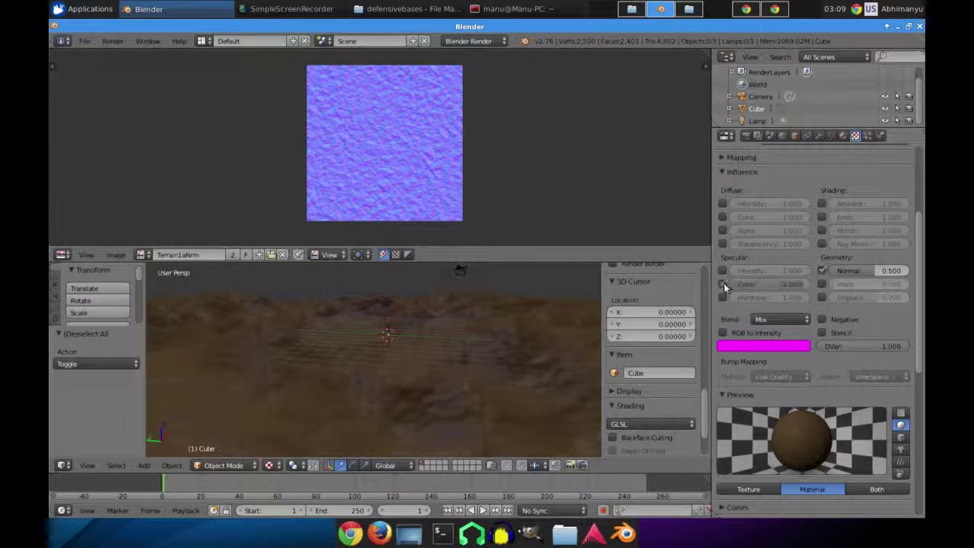
{"action": "scroll", "coordinate": [472, 403], "scroll_direction": "up", "scroll_amount": 2}
{"action": "middle_click_drag", "start_coordinate": [516, 419], "coordinate": [594, 358]}
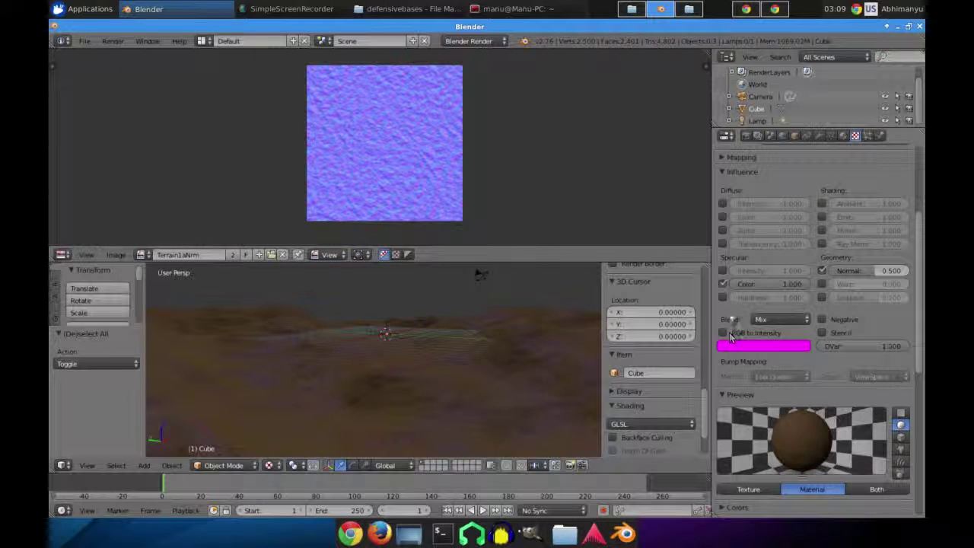
{"action": "left_click", "coordinate": [722, 284]}
Adjust the Land material's diffuse color to a slightly warmer brown and lower its specular intensity to 0.013.
{"action": "middle_click_drag", "start_coordinate": [488, 362], "coordinate": [426, 397]}
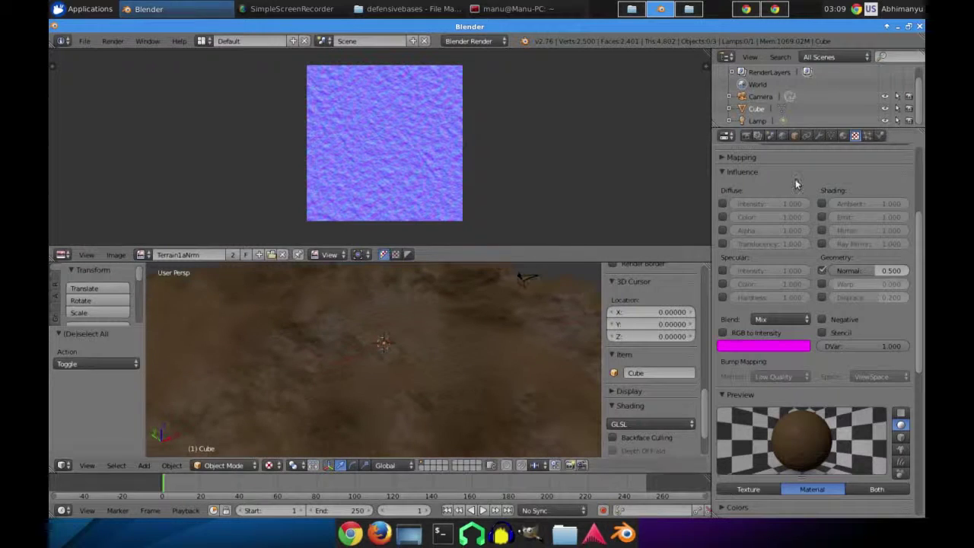
{"action": "left_click", "coordinate": [843, 137]}
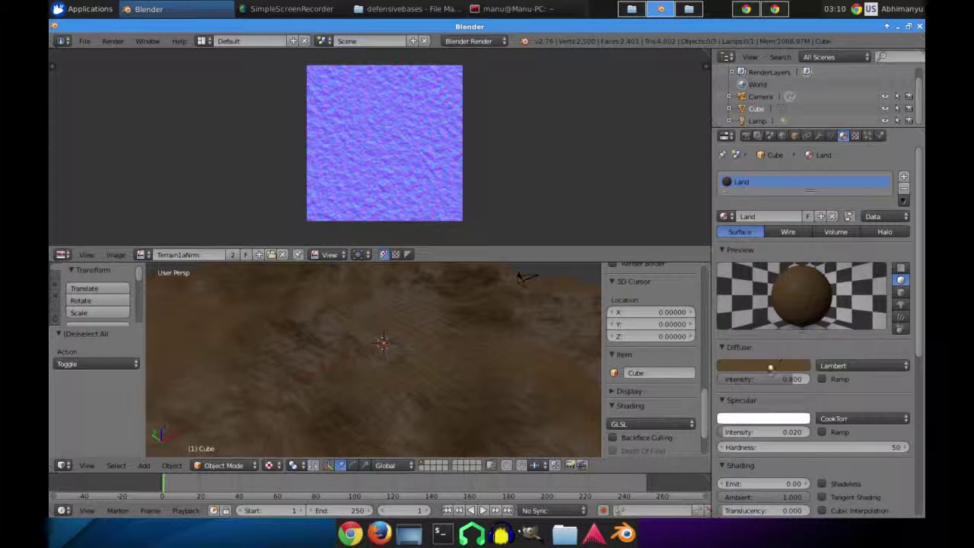
{"action": "left_click", "coordinate": [771, 365]}
{"action": "left_click_drag", "start_coordinate": [803, 257], "coordinate": [800, 254]}
{"action": "middle_click_drag", "start_coordinate": [479, 375], "coordinate": [492, 337]}
{"action": "left_click_drag", "start_coordinate": [763, 433], "coordinate": [723, 433]}
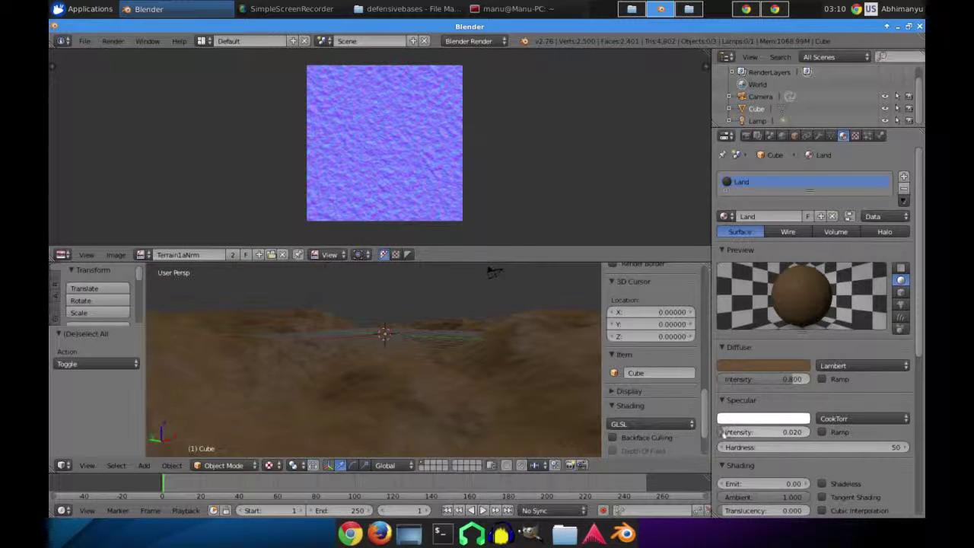
Try Toon as the Land material's specular shader model, settle on Phong, and inspect the terrain.
{"action": "left_click", "coordinate": [833, 418]}
{"action": "left_click", "coordinate": [839, 365]}
{"action": "left_click", "coordinate": [837, 419]}
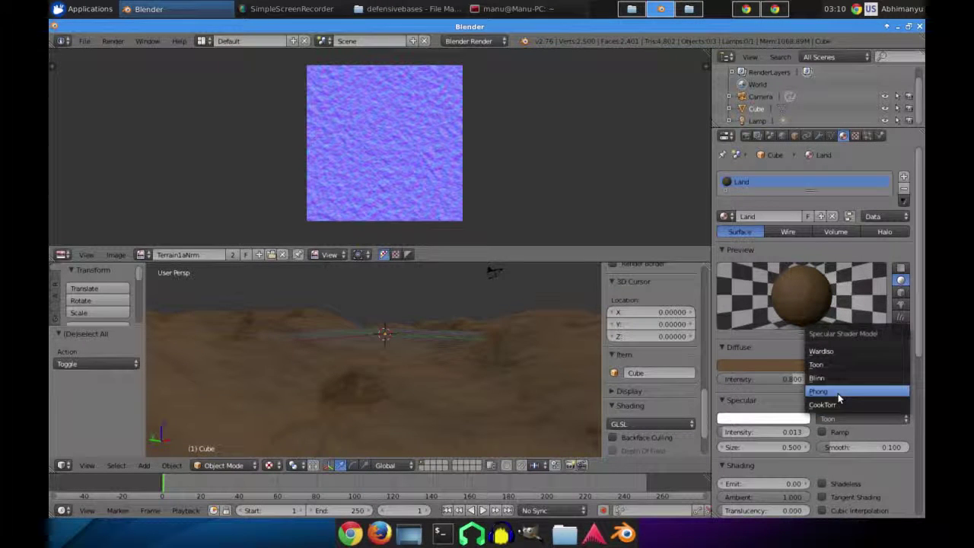
{"action": "left_click", "coordinate": [839, 392]}
{"action": "middle_click_drag", "start_coordinate": [574, 364], "coordinate": [500, 356]}
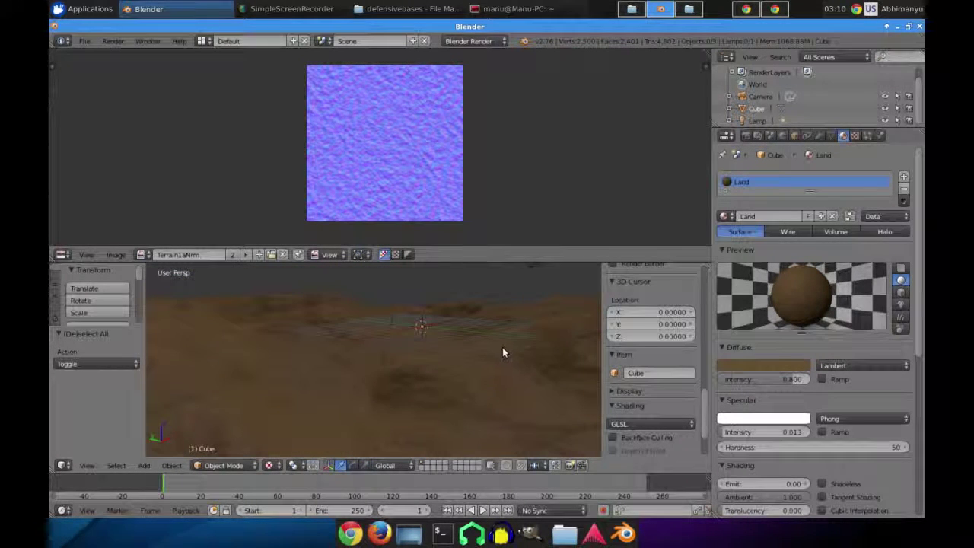
{"action": "scroll", "coordinate": [391, 292], "scroll_direction": "down", "scroll_amount": 7}
{"action": "scroll", "coordinate": [392, 292], "scroll_direction": "up", "scroll_amount": 4}
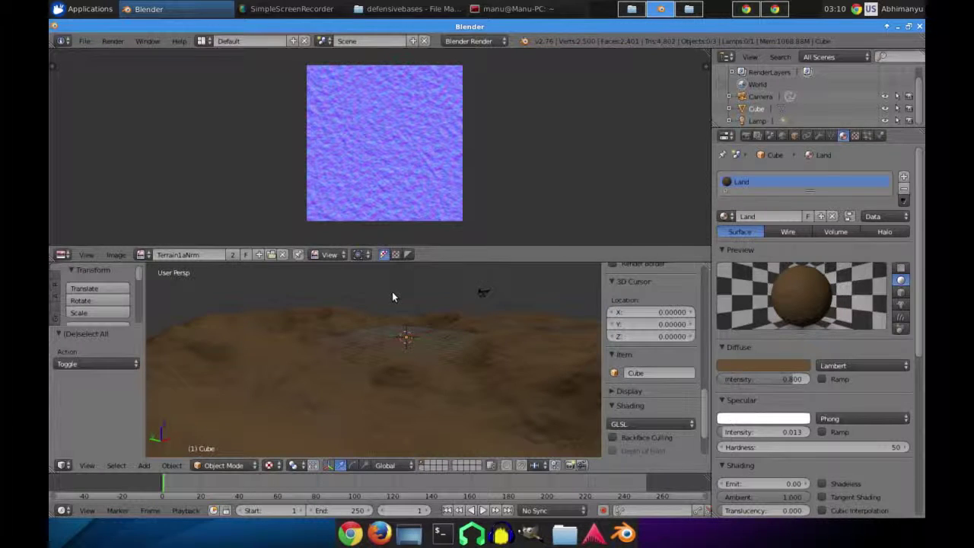
Select the sun lamp, set its energy to 1, and inspect the lit terrain.
{"action": "right_click", "coordinate": [392, 297]}
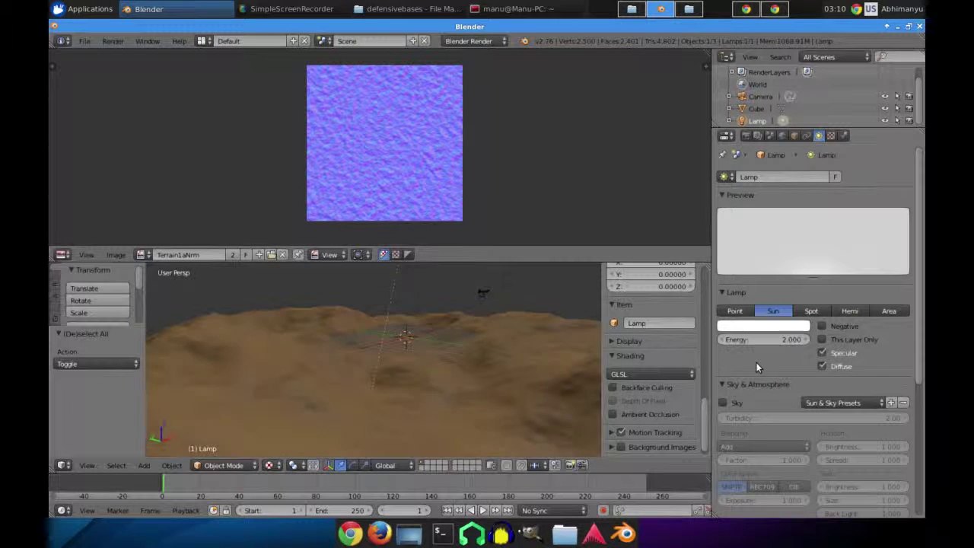
{"action": "left_click", "coordinate": [753, 340]}
{"action": "type", "text": "1"}
{"action": "key", "text": "Return"}
{"action": "middle_click_drag", "start_coordinate": [417, 349], "coordinate": [623, 287]}
{"action": "scroll", "coordinate": [447, 349], "scroll_direction": "up", "scroll_amount": 4}
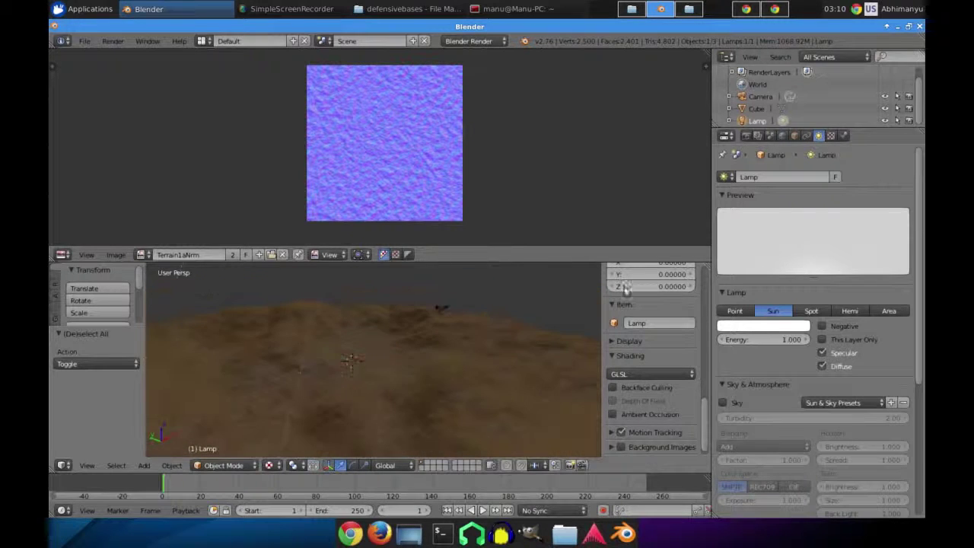
Extend the 3D view over the image editor's area and deselect all objects.
{"action": "left_click_drag", "start_coordinate": [707, 230], "coordinate": [662, 167]}
{"action": "key", "text": "a"}
{"action": "middle_click_drag", "start_coordinate": [468, 281], "coordinate": [341, 268]}
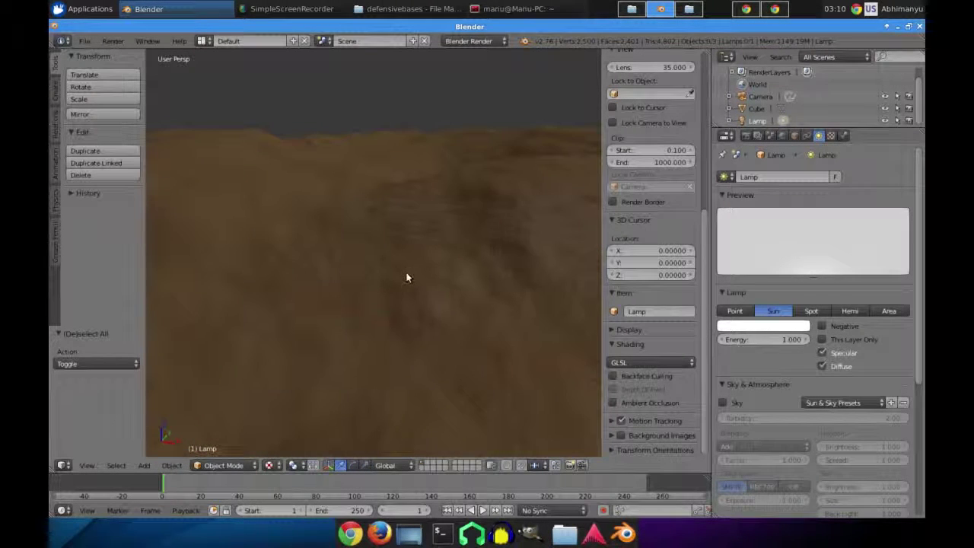
Compare the terrain in a different viewport shading mode, return to Texture shading, and examine the surface.
{"action": "left_click", "coordinate": [271, 465]}
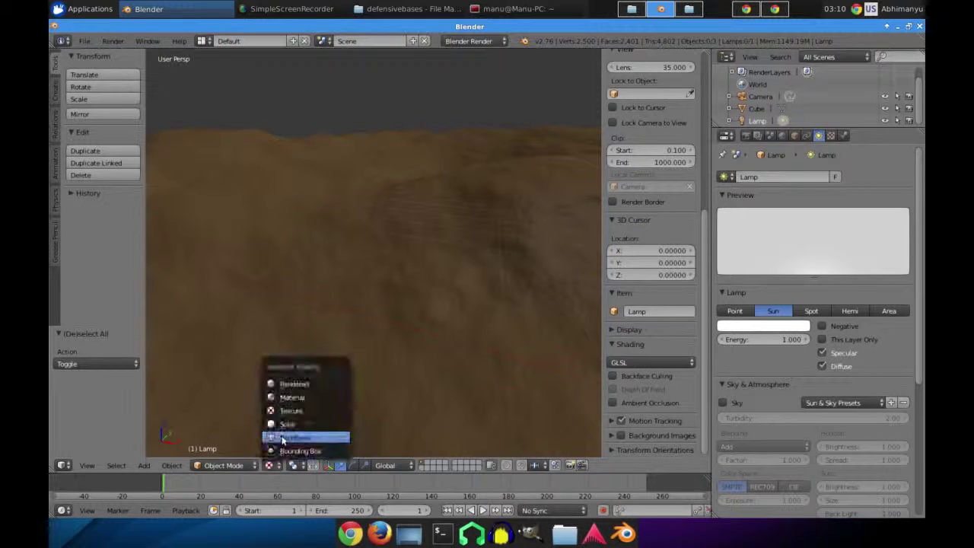
{"action": "left_click", "coordinate": [288, 431]}
{"action": "middle_click_drag", "start_coordinate": [383, 298], "coordinate": [518, 422]}
{"action": "middle_click_drag", "start_coordinate": [419, 342], "coordinate": [320, 498]}
{"action": "left_click", "coordinate": [268, 465]}
{"action": "left_click", "coordinate": [294, 412]}
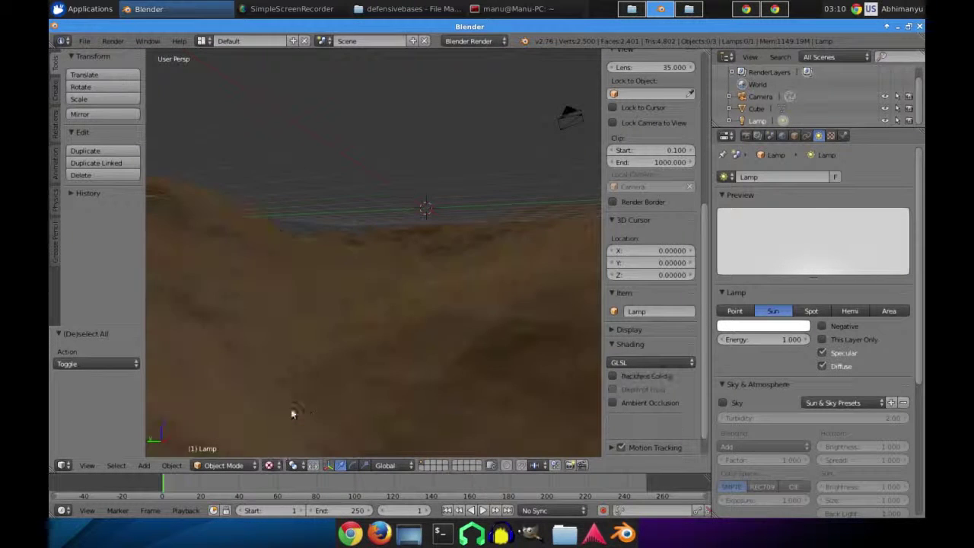
{"action": "middle_click_drag", "start_coordinate": [430, 335], "coordinate": [515, 308]}
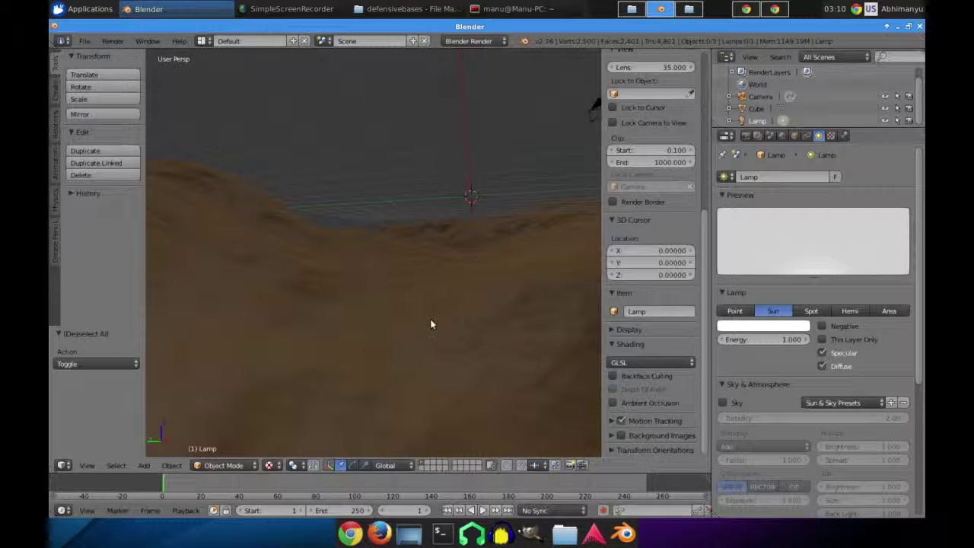
{"action": "middle_click_drag", "start_coordinate": [468, 333], "coordinate": [383, 333]}
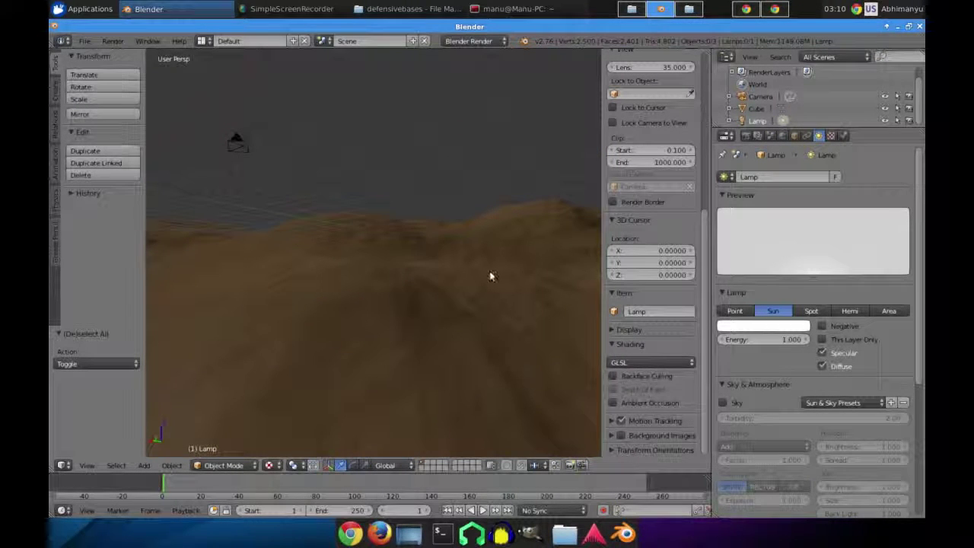
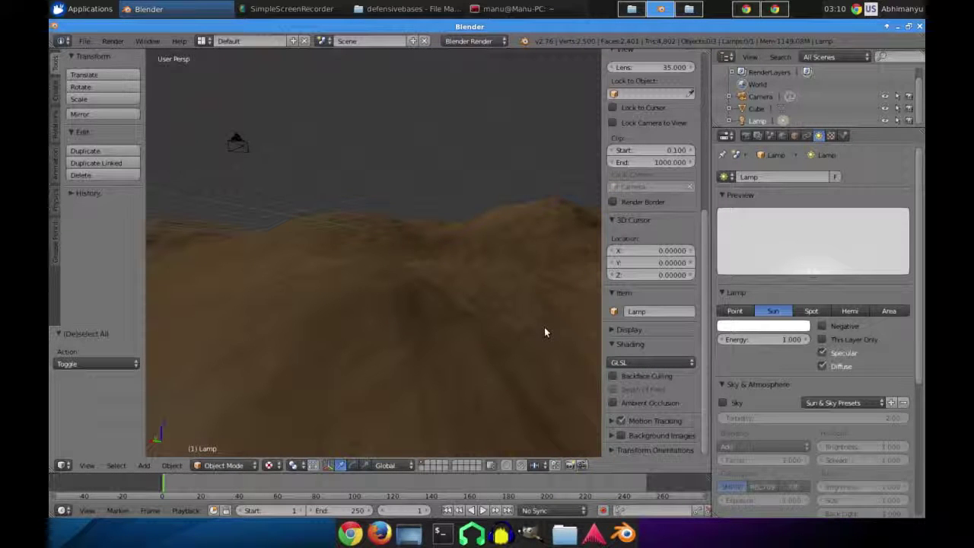
Enable Real Sky, Blend Sky and Paper Sky for the world and check the terrain view.
{"action": "left_click", "coordinate": [782, 136]}
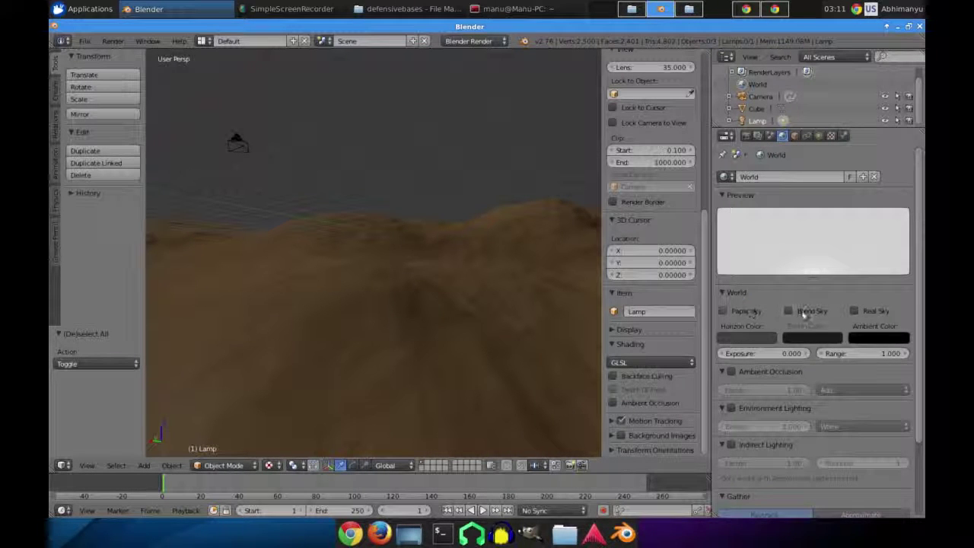
{"action": "left_click", "coordinate": [855, 310]}
{"action": "left_click", "coordinate": [788, 311]}
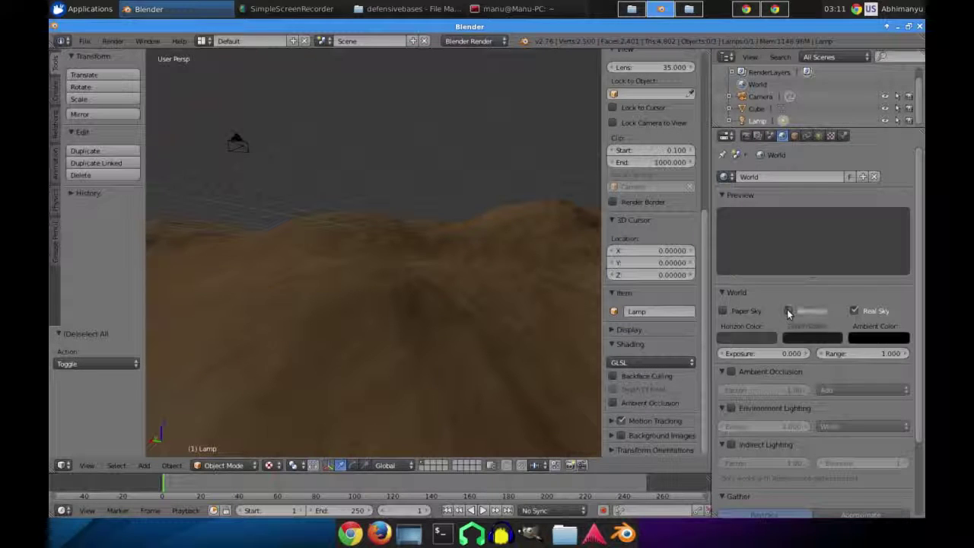
{"action": "left_click", "coordinate": [724, 310]}
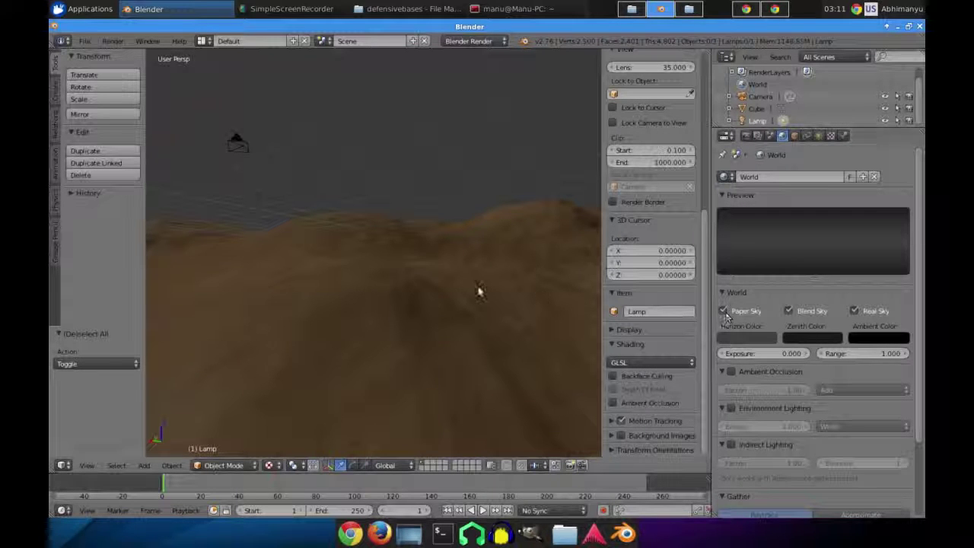
{"action": "middle_click_drag", "start_coordinate": [426, 311], "coordinate": [398, 320]}
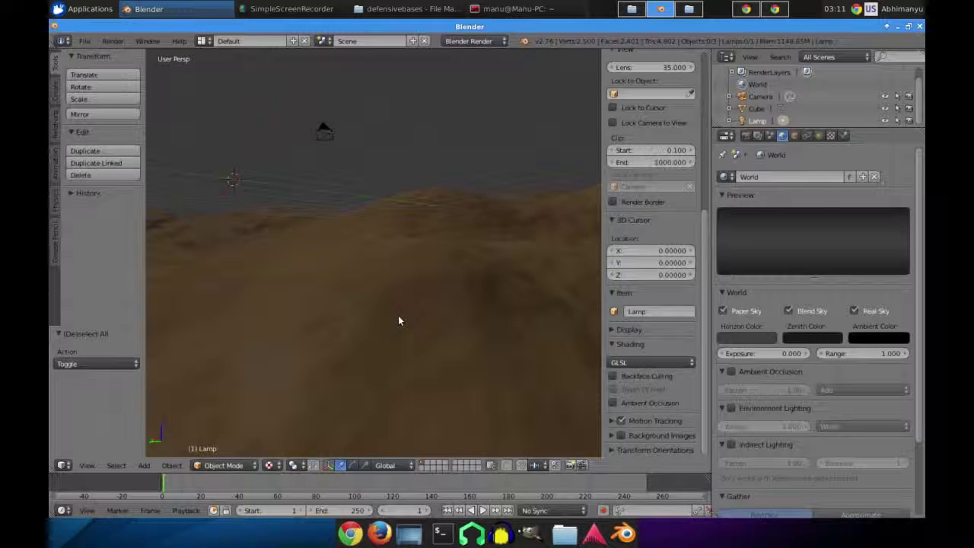
Switch the render engine to Blender Game and briefly test-run the scene.
{"action": "left_click", "coordinate": [468, 40]}
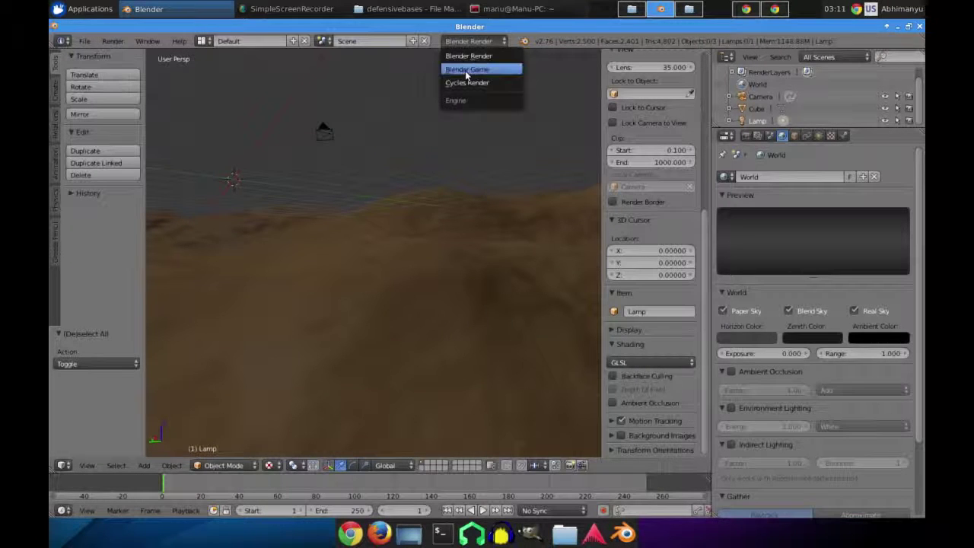
{"action": "left_click", "coordinate": [467, 67]}
{"action": "key", "text": "p"}
{"action": "key", "text": "Escape"}
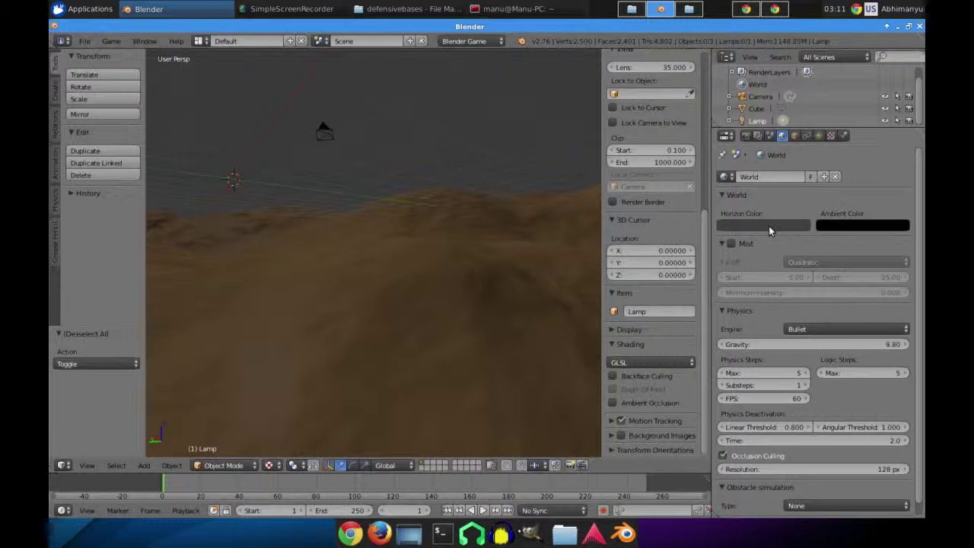
Set the world's horizon color to a muted sky blue and briefly run the game to preview it.
{"action": "left_click", "coordinate": [768, 227]}
{"action": "left_click", "coordinate": [798, 99]}
{"action": "left_click", "coordinate": [754, 89]}
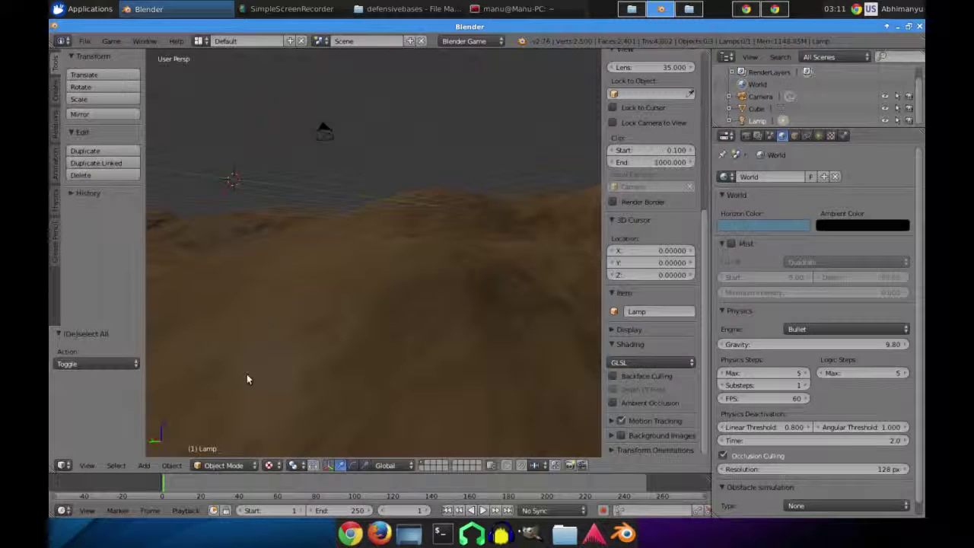
{"action": "key", "text": "p"}
{"action": "key", "text": "Escape"}
Set the world's ambient color to a very dark gray, RGB 0.012, and run the game to preview the terrain.
{"action": "middle_click_drag", "start_coordinate": [398, 306], "coordinate": [369, 312]}
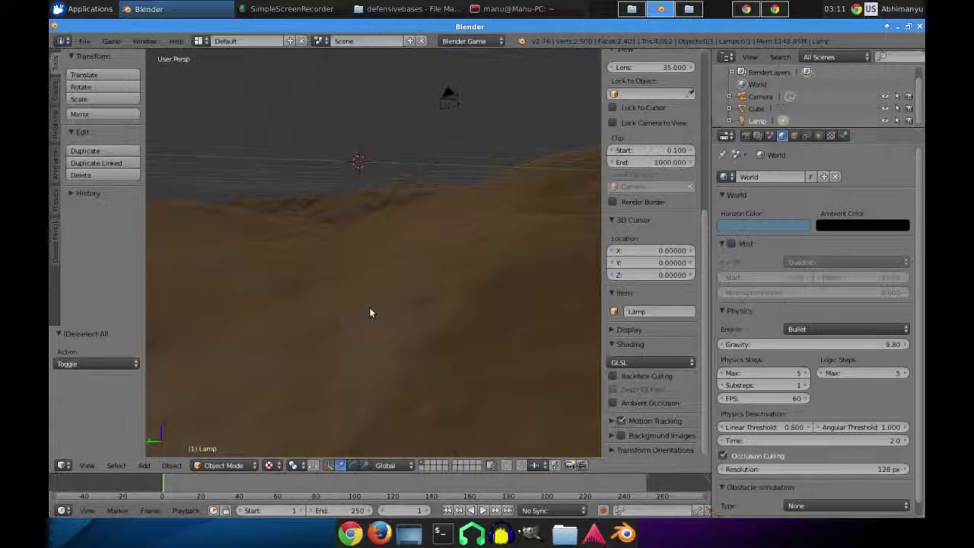
{"action": "left_click", "coordinate": [874, 226]}
{"action": "left_click_drag", "start_coordinate": [898, 123], "coordinate": [900, 146]}
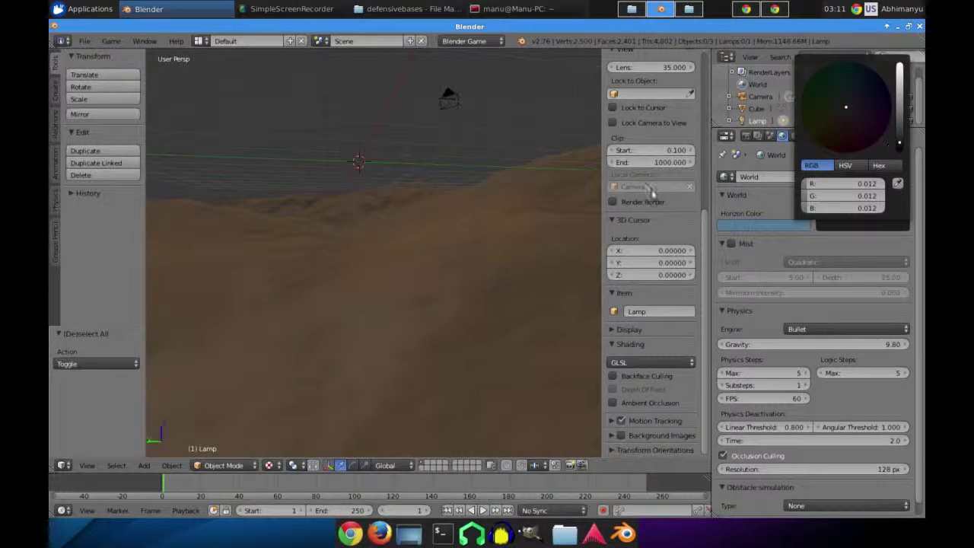
{"action": "key", "text": "p"}
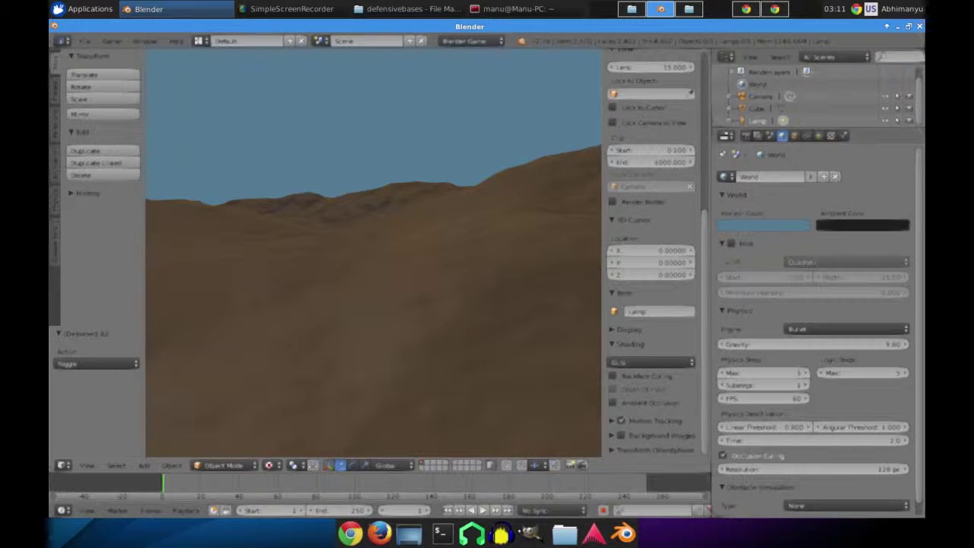
Rotate the view of the terrain and run the game engine again to preview it from the new angle.
{"action": "key", "text": "Escape"}
{"action": "middle_click_drag", "start_coordinate": [423, 266], "coordinate": [361, 262]}
{"action": "key", "text": "p"}
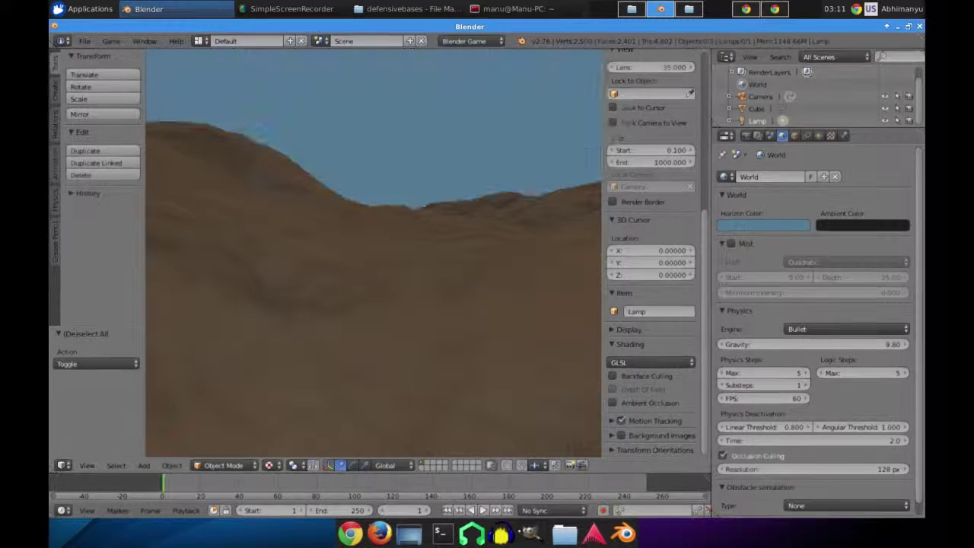
{"action": "key", "text": "Escape"}
Examine the terrain's surface in the viewport from several angles and distances.
{"action": "middle_click_drag", "start_coordinate": [364, 352], "coordinate": [387, 342]}
{"action": "key", "text": "a"}
{"action": "key", "text": "a"}
{"action": "scroll", "coordinate": [465, 151], "scroll_direction": "up", "scroll_amount": 2}
{"action": "scroll", "coordinate": [381, 280], "scroll_direction": "down", "scroll_amount": 4}
{"action": "middle_click_drag", "start_coordinate": [381, 284], "coordinate": [336, 245]}
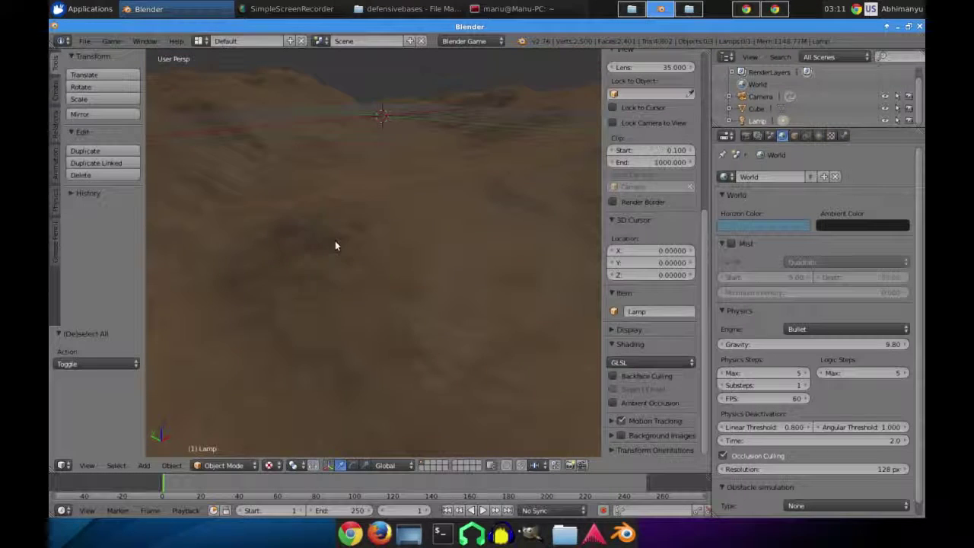
{"action": "middle_click_drag", "start_coordinate": [419, 240], "coordinate": [372, 247]}
{"action": "scroll", "coordinate": [388, 227], "scroll_direction": "up", "scroll_amount": 4}
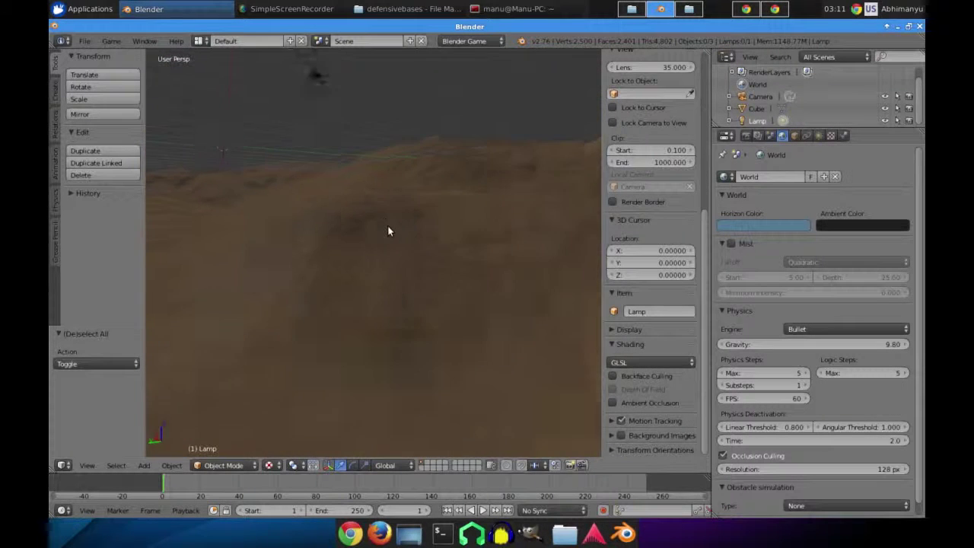
{"action": "scroll", "coordinate": [388, 227], "scroll_direction": "down", "scroll_amount": 2}
{"action": "middle_click_drag", "start_coordinate": [385, 229], "coordinate": [324, 277]}
{"action": "scroll", "coordinate": [325, 276], "scroll_direction": "up", "scroll_amount": 1}
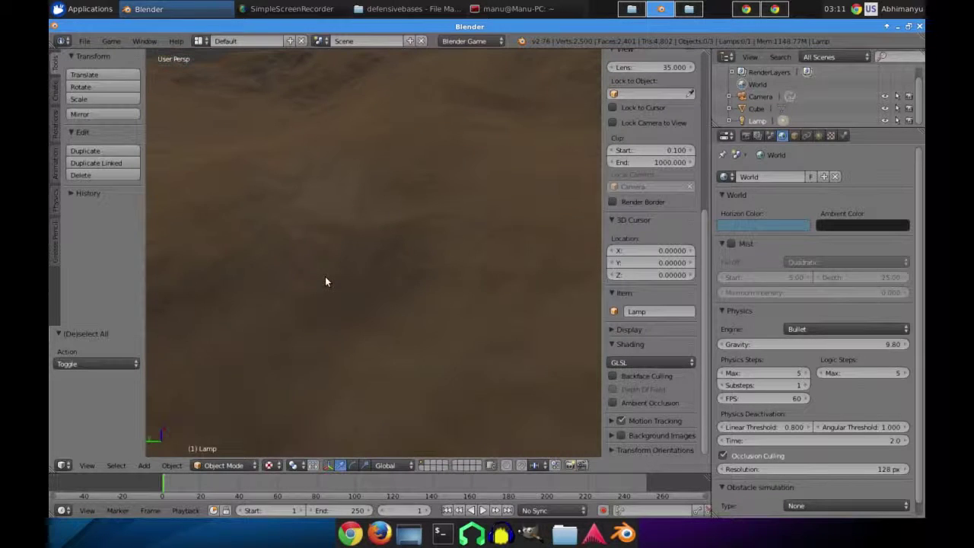
Compare the terrain in Solid viewport shading with its normal-mapped look, returning the viewport to Texture shading.
{"action": "left_click", "coordinate": [270, 465]}
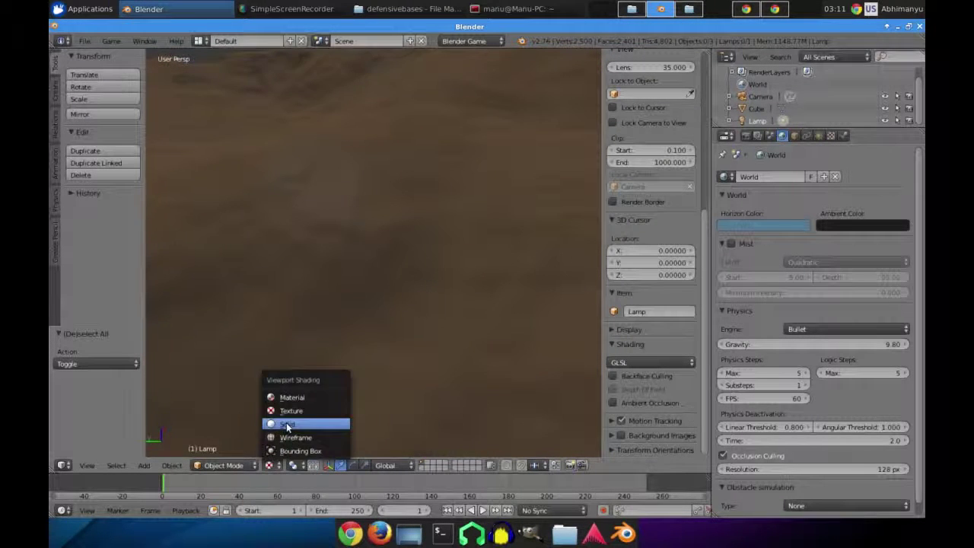
{"action": "left_click", "coordinate": [286, 424]}
{"action": "scroll", "coordinate": [376, 224], "scroll_direction": "up", "scroll_amount": 2}
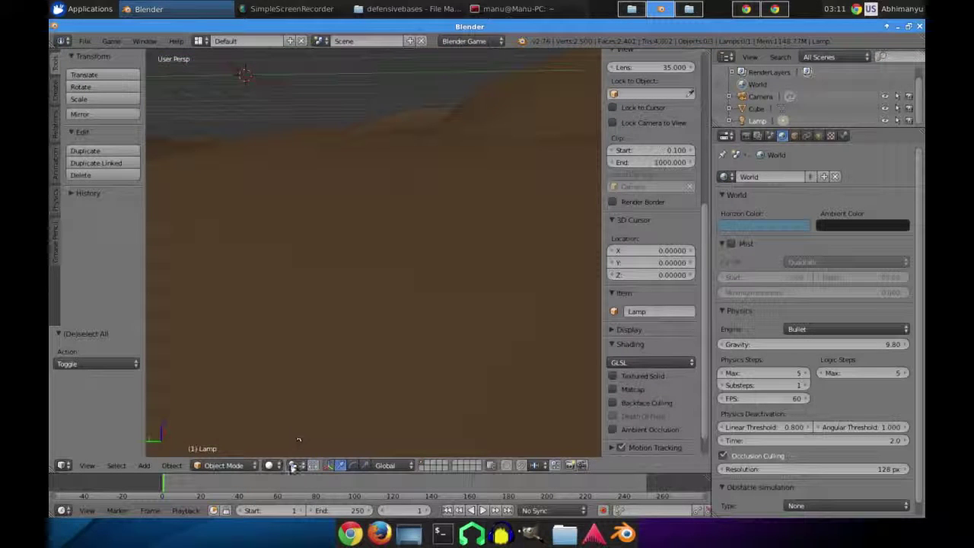
{"action": "left_click", "coordinate": [270, 465]}
{"action": "left_click", "coordinate": [305, 408]}
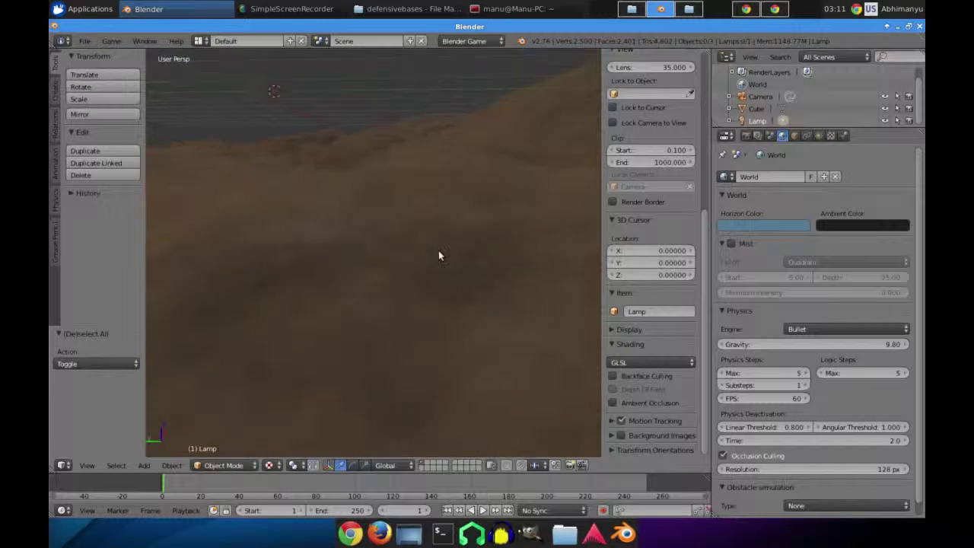
{"action": "middle_click_drag", "start_coordinate": [441, 261], "coordinate": [402, 276]}
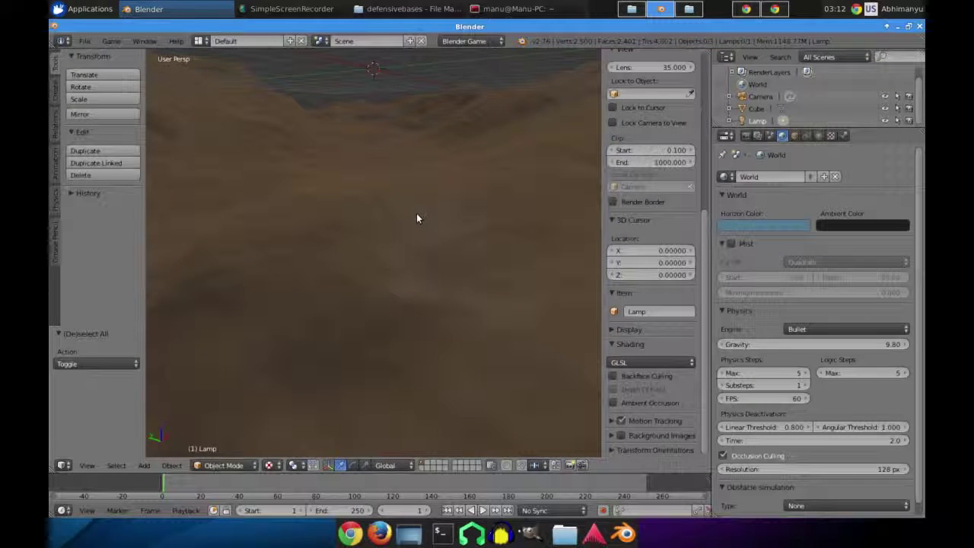
Begin saving the Blender file and browse up out of the MythLand project folder to the top-level directories.
{"action": "key", "text": "ctrl+s"}
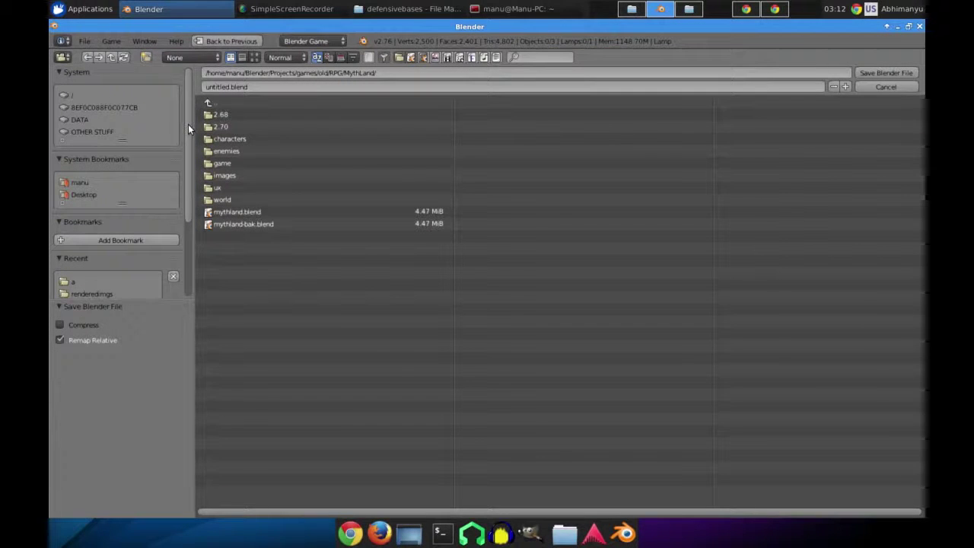
{"action": "left_click", "coordinate": [232, 103]}
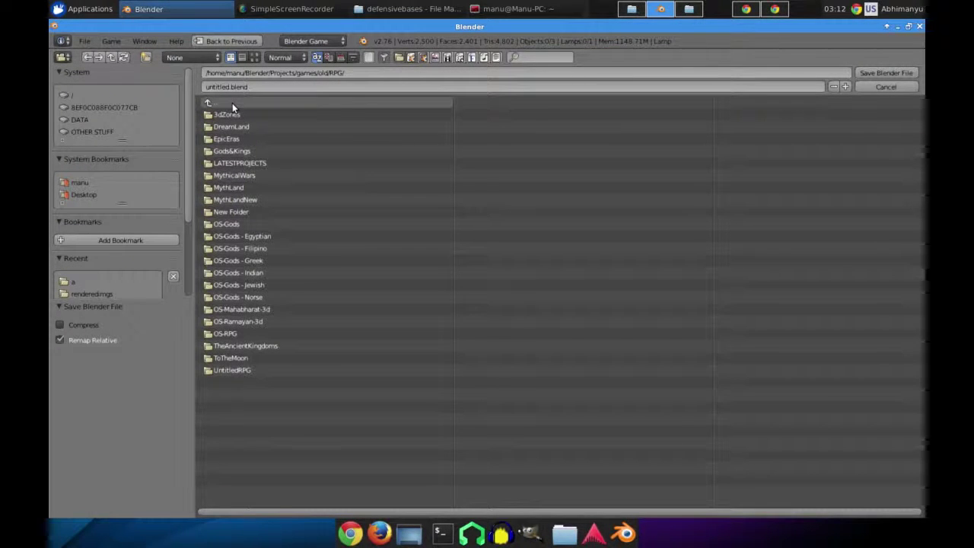
{"action": "left_click", "coordinate": [232, 103]}
{"action": "left_click", "coordinate": [232, 104]}
{"action": "left_click", "coordinate": [232, 103]}
{"action": "left_click", "coordinate": [233, 105]}
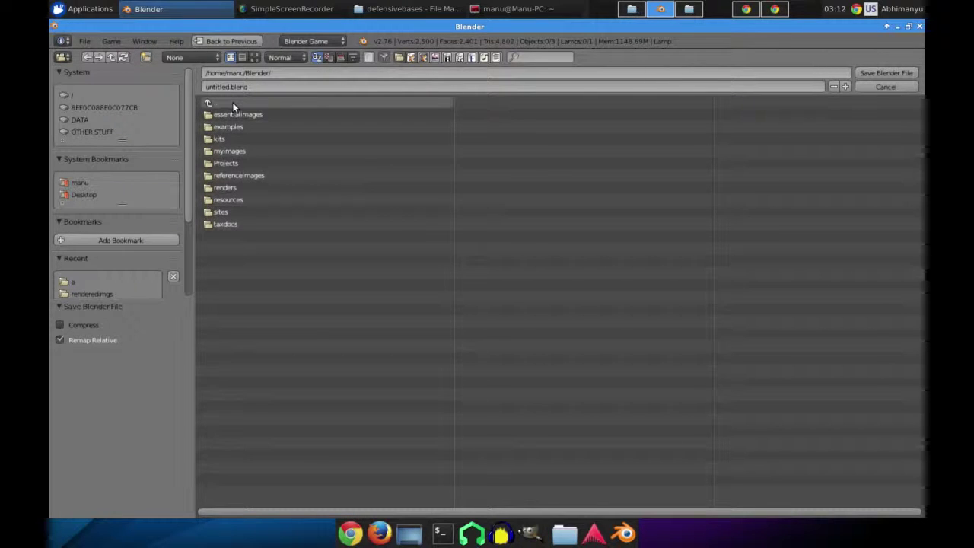
{"action": "left_click", "coordinate": [232, 103]}
{"action": "left_click", "coordinate": [232, 104]}
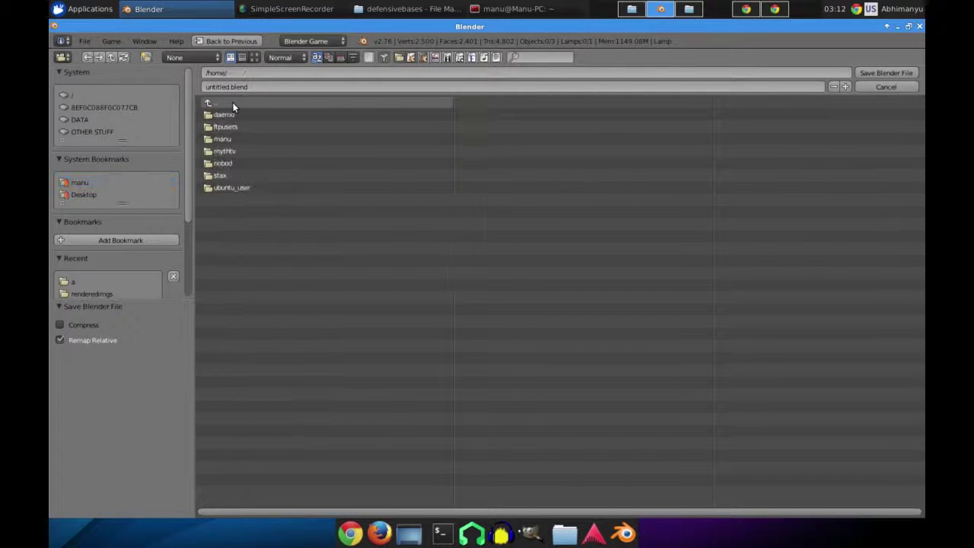
{"action": "left_click", "coordinate": [232, 104]}
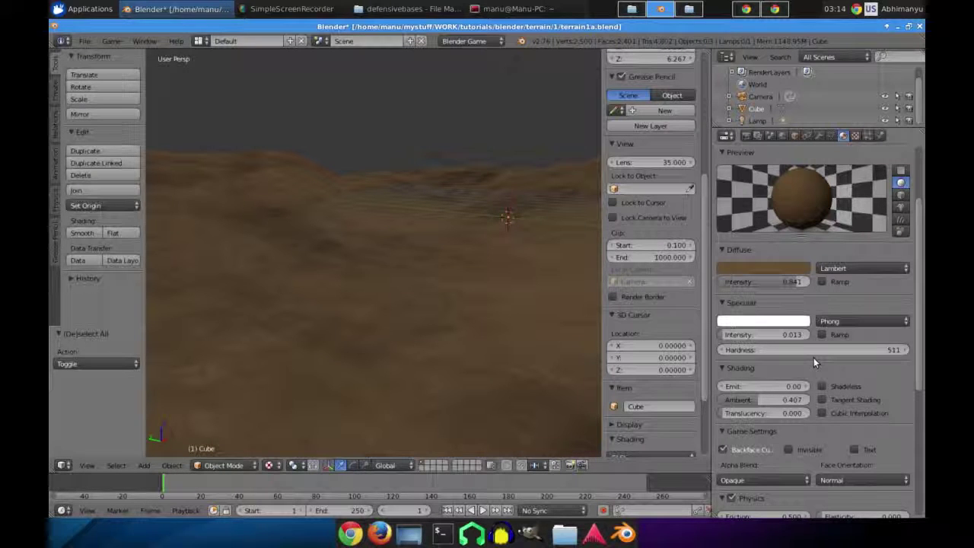
Raise the Land material's ambient to 1.000 and lower its specular hardness to 1, checking the terrain.
{"action": "left_click_drag", "start_coordinate": [807, 350], "coordinate": [784, 351]}
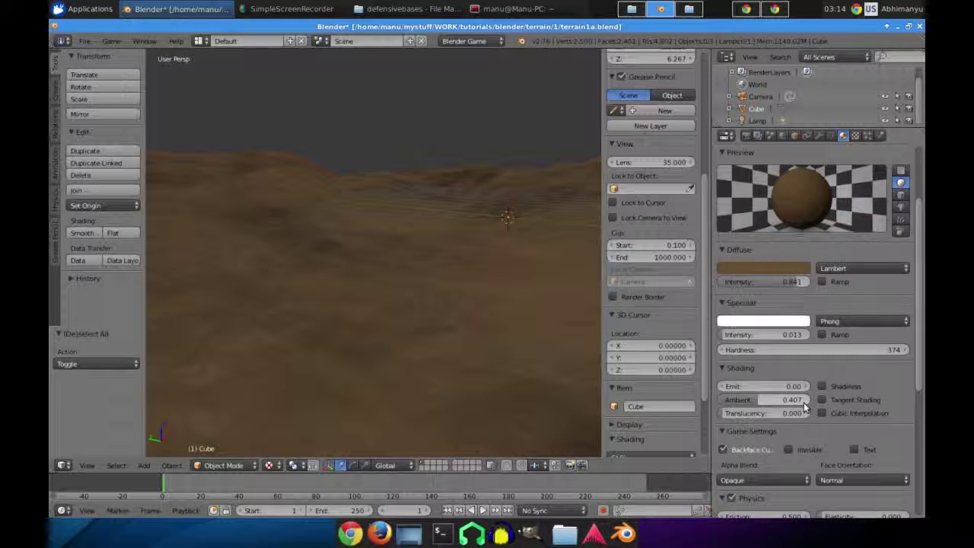
{"action": "left_click_drag", "start_coordinate": [755, 401], "coordinate": [809, 402]}
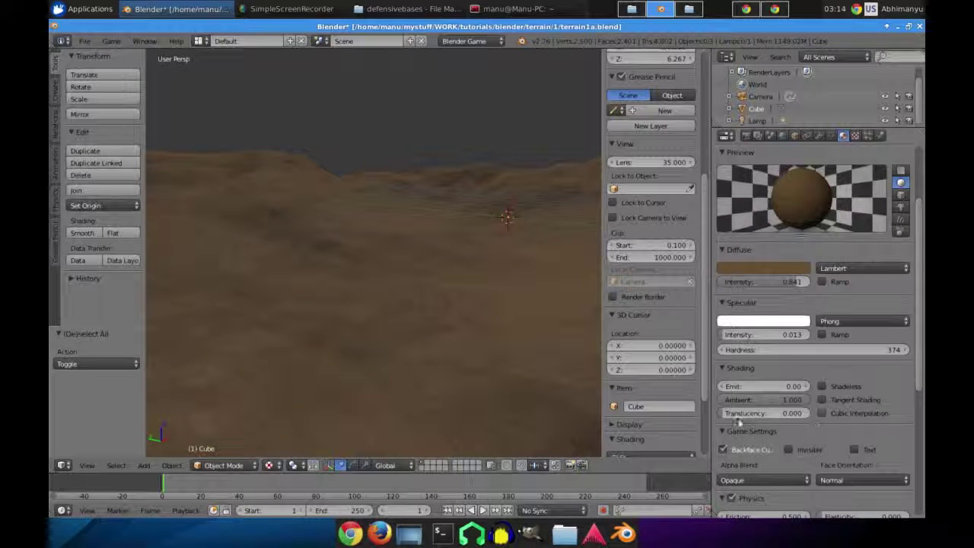
{"action": "scroll", "coordinate": [776, 309], "scroll_direction": "up", "scroll_amount": 3}
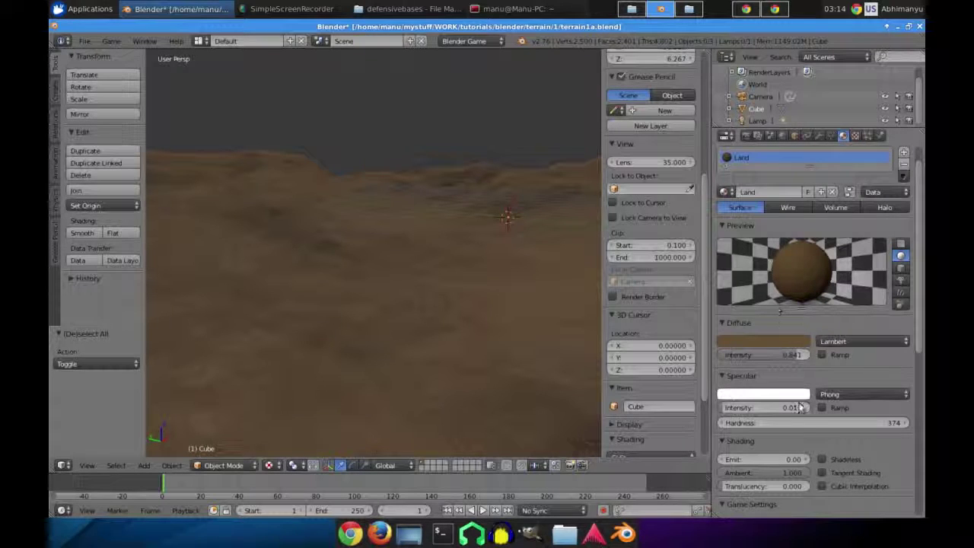
{"action": "left_click_drag", "start_coordinate": [784, 424], "coordinate": [608, 424]}
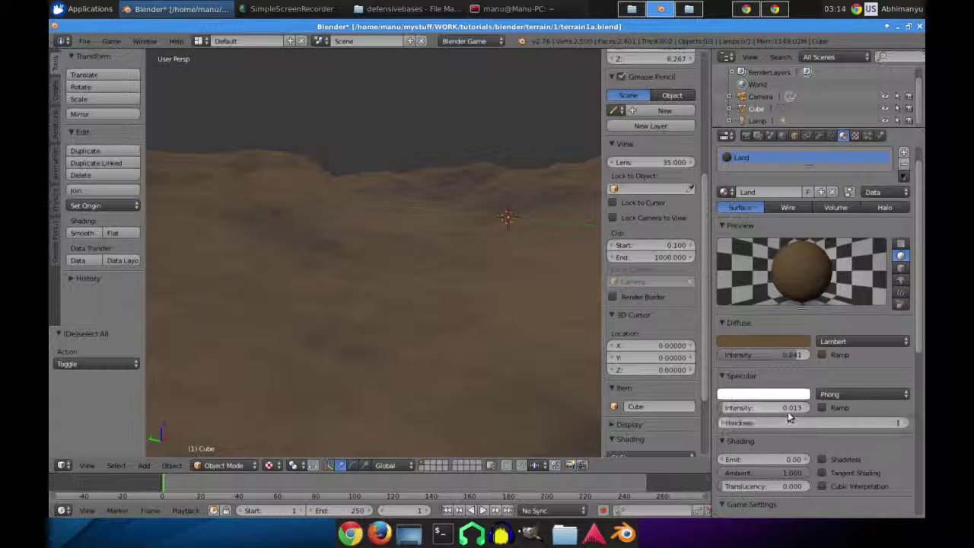
{"action": "middle_click_drag", "start_coordinate": [504, 271], "coordinate": [455, 275]}
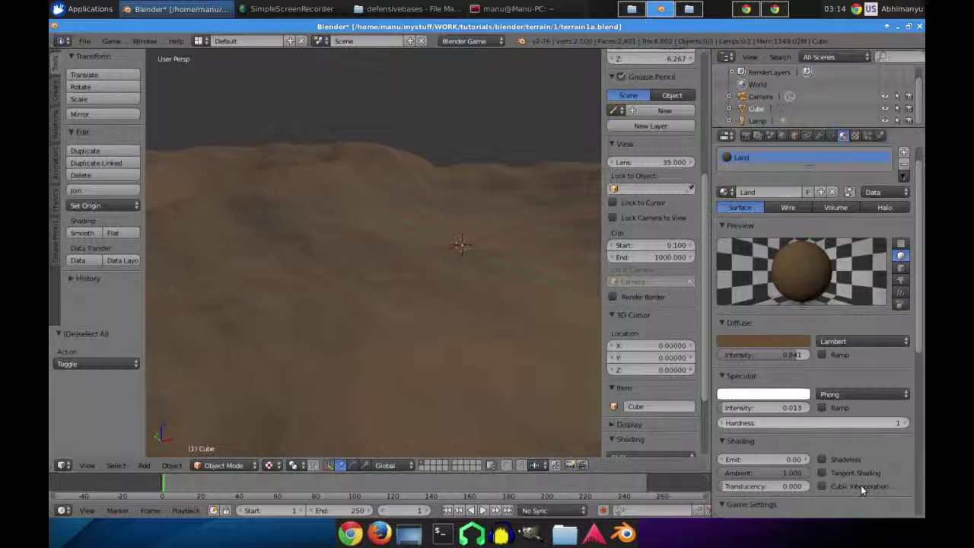
Increase the Land material's specular hardness to 208 and check the terrain from different angles.
{"action": "scroll", "coordinate": [860, 484], "scroll_direction": "down", "scroll_amount": 2}
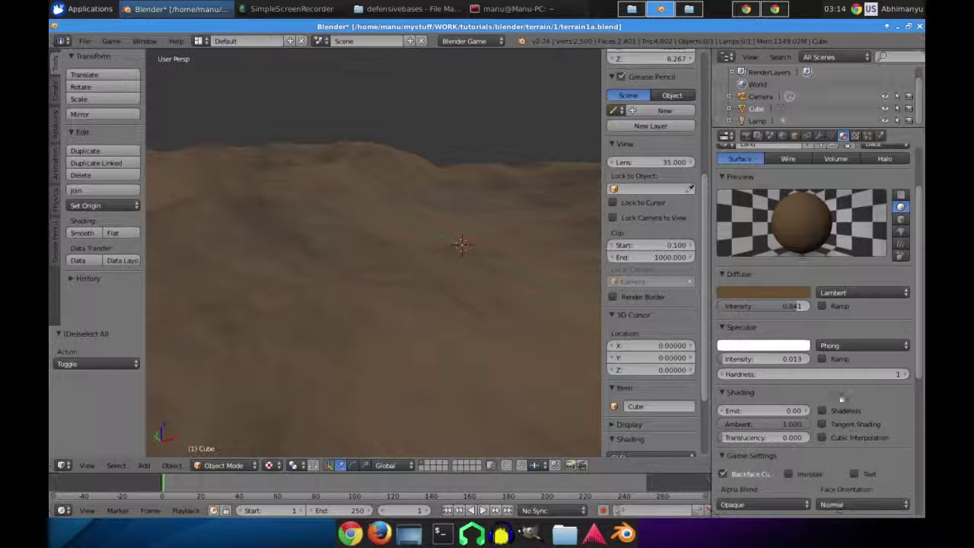
{"action": "left_click", "coordinate": [905, 375]}
{"action": "left_click", "coordinate": [906, 375]}
{"action": "left_click", "coordinate": [906, 375]}
{"action": "left_click", "coordinate": [906, 375]}
{"action": "middle_click_drag", "start_coordinate": [450, 235], "coordinate": [473, 229]}
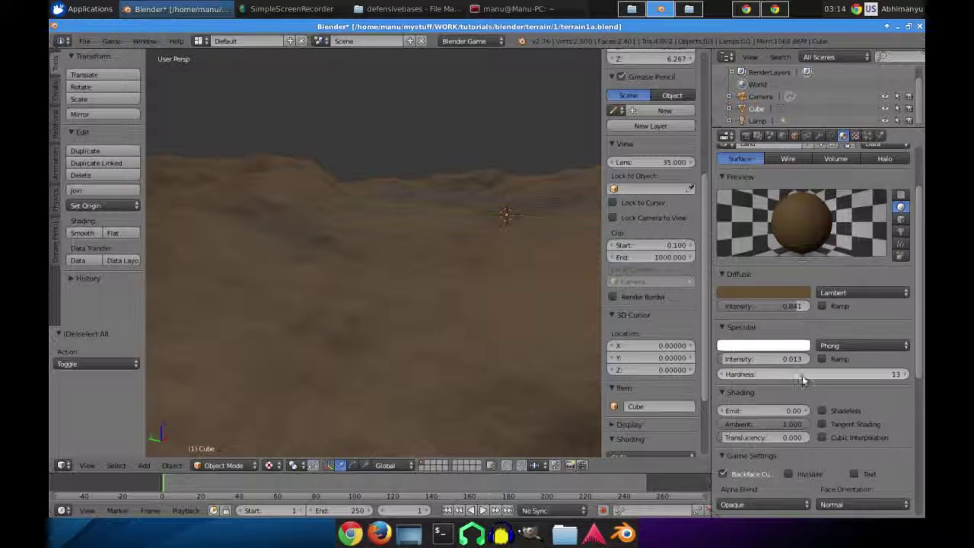
{"action": "left_click_drag", "start_coordinate": [771, 375], "coordinate": [814, 374]}
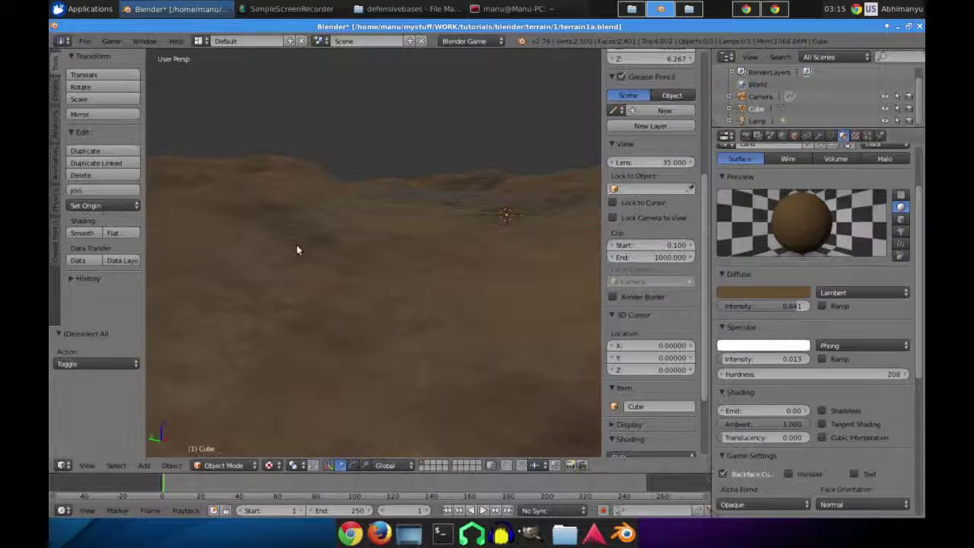
{"action": "middle_click_drag", "start_coordinate": [349, 249], "coordinate": [385, 275]}
Reduce the Land material's ambient shading to 0.290 and check the terrain.
{"action": "scroll", "coordinate": [813, 304], "scroll_direction": "down", "scroll_amount": 4}
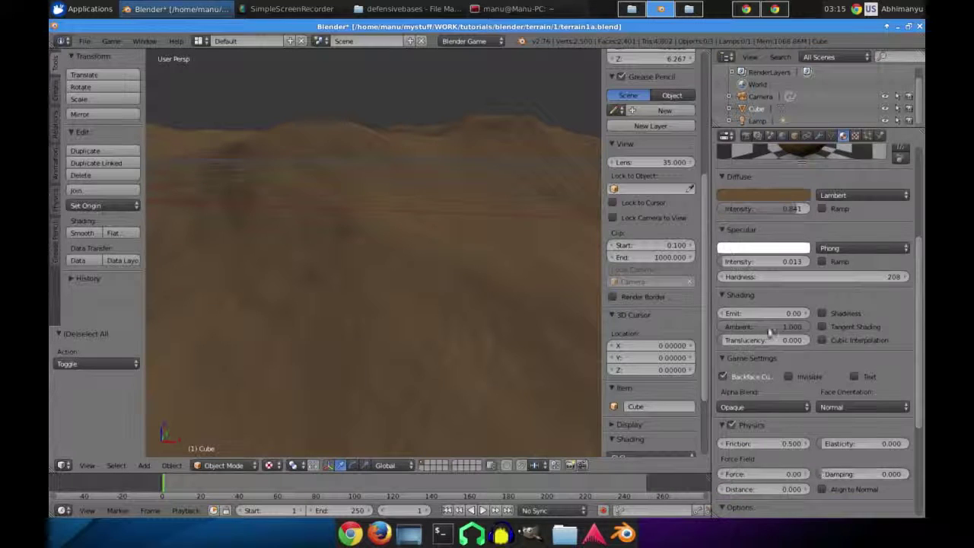
{"action": "left_click_drag", "start_coordinate": [796, 329], "coordinate": [799, 329]}
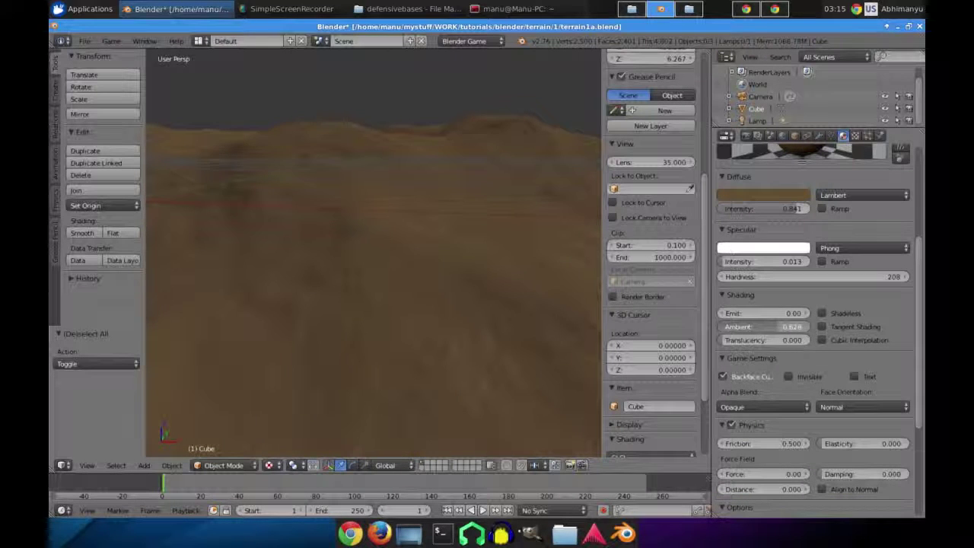
{"action": "left_click_drag", "start_coordinate": [799, 329], "coordinate": [795, 330]}
{"action": "middle_click_drag", "start_coordinate": [341, 267], "coordinate": [420, 317]}
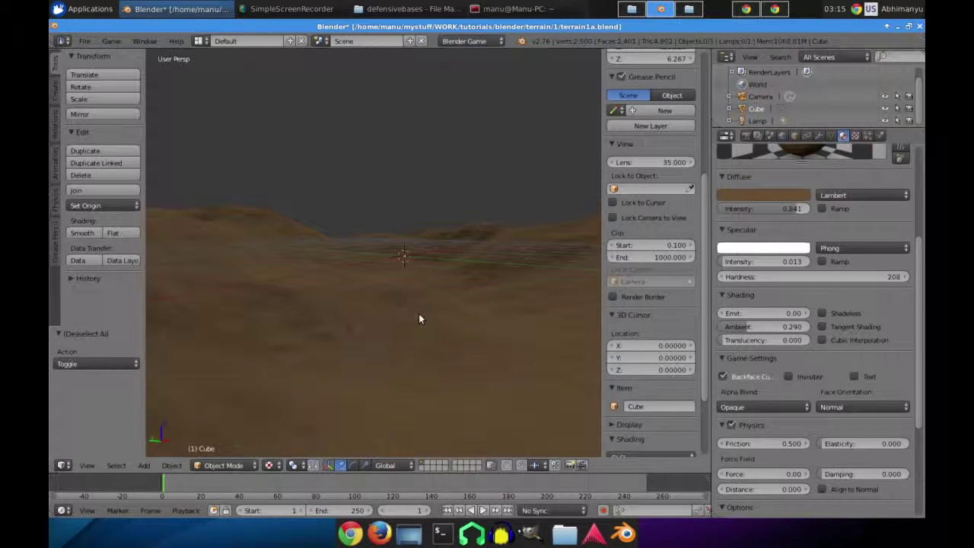
Set the LandNrm texture's normal influence to 0.8 and check the terrain's relief.
{"action": "left_click", "coordinate": [855, 136]}
{"action": "scroll", "coordinate": [820, 397], "scroll_direction": "down", "scroll_amount": 5}
{"action": "scroll", "coordinate": [820, 398], "scroll_direction": "up", "scroll_amount": 3}
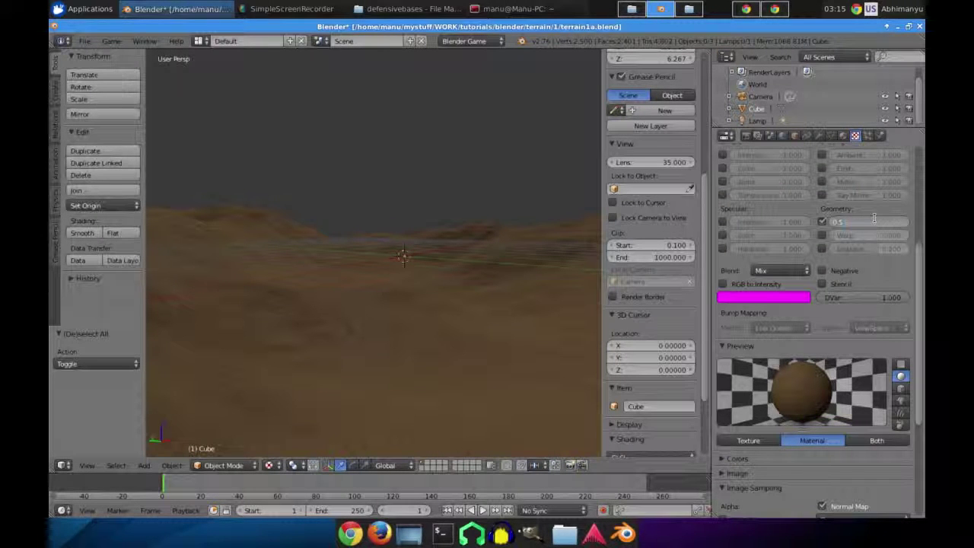
{"action": "middle_click_drag", "start_coordinate": [396, 348], "coordinate": [346, 361]}
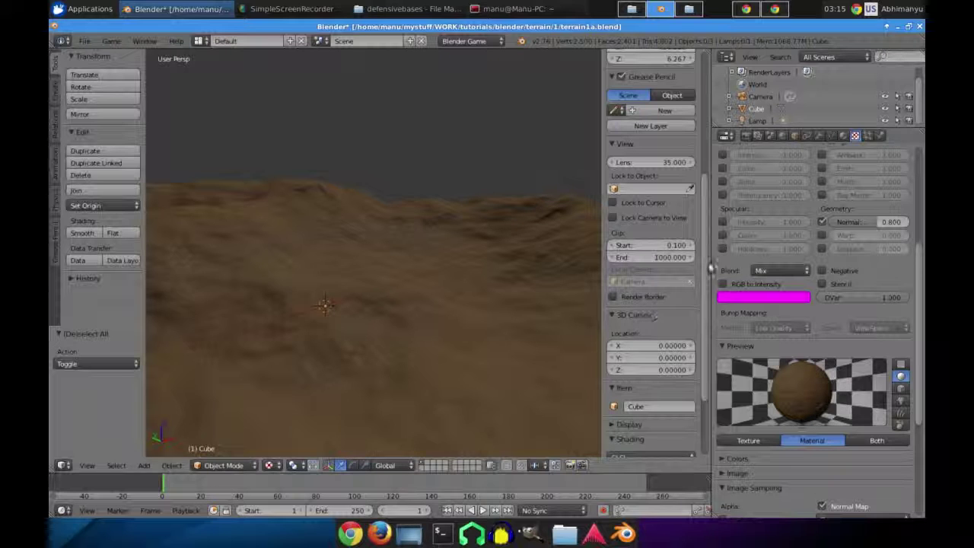
Set the LandNrm texture's normal influence to 0.4 and check the softer relief on the terrain.
{"action": "scroll", "coordinate": [867, 263], "scroll_direction": "up", "scroll_amount": 5}
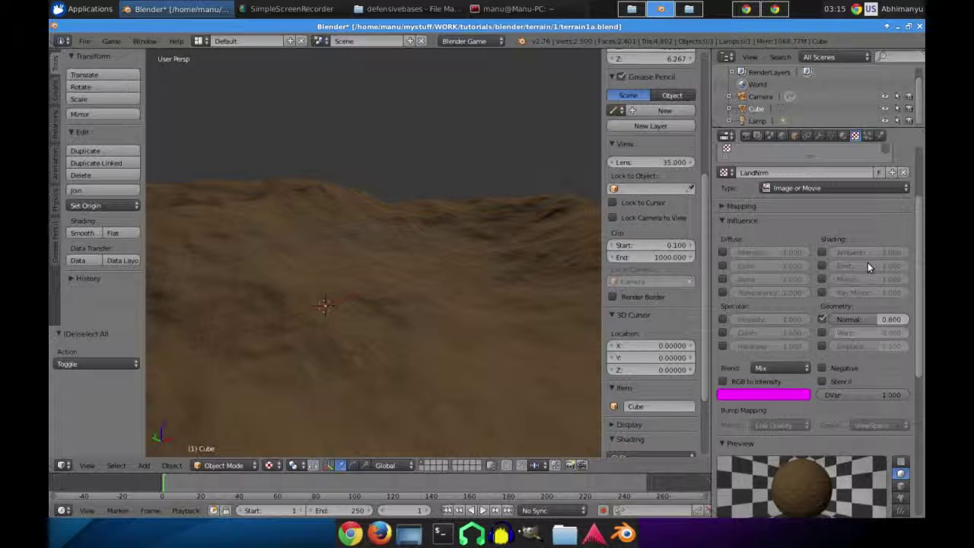
{"action": "scroll", "coordinate": [867, 262], "scroll_direction": "down", "scroll_amount": 3}
{"action": "scroll", "coordinate": [867, 262], "scroll_direction": "down", "scroll_amount": 3}
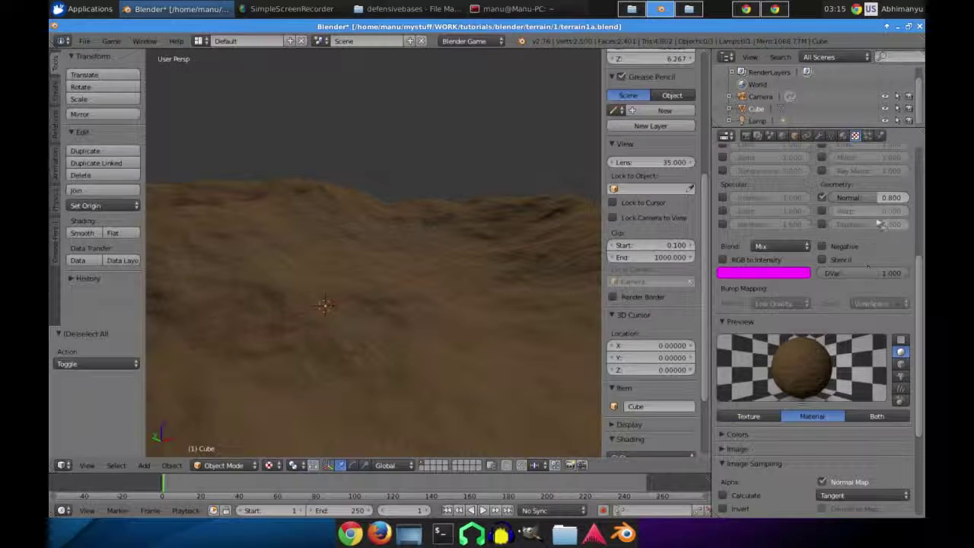
{"action": "left_click", "coordinate": [877, 197]}
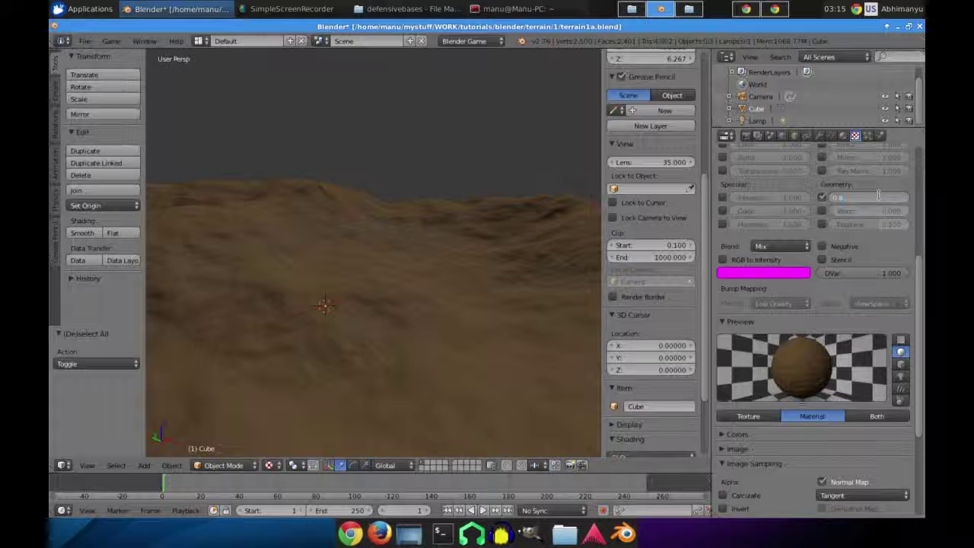
{"action": "type", "text": "0.4"}
{"action": "key", "text": "Return"}
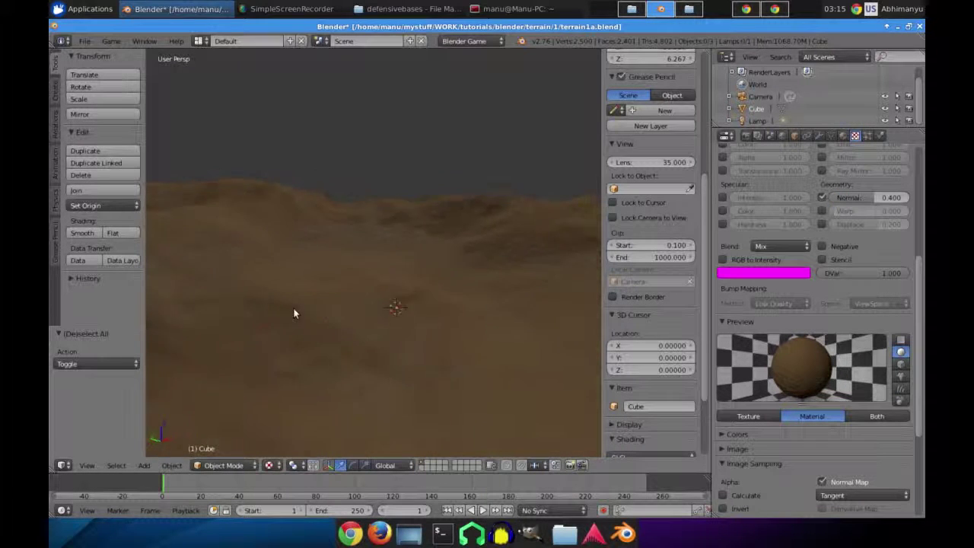
{"action": "middle_click_drag", "start_coordinate": [418, 323], "coordinate": [433, 311]}
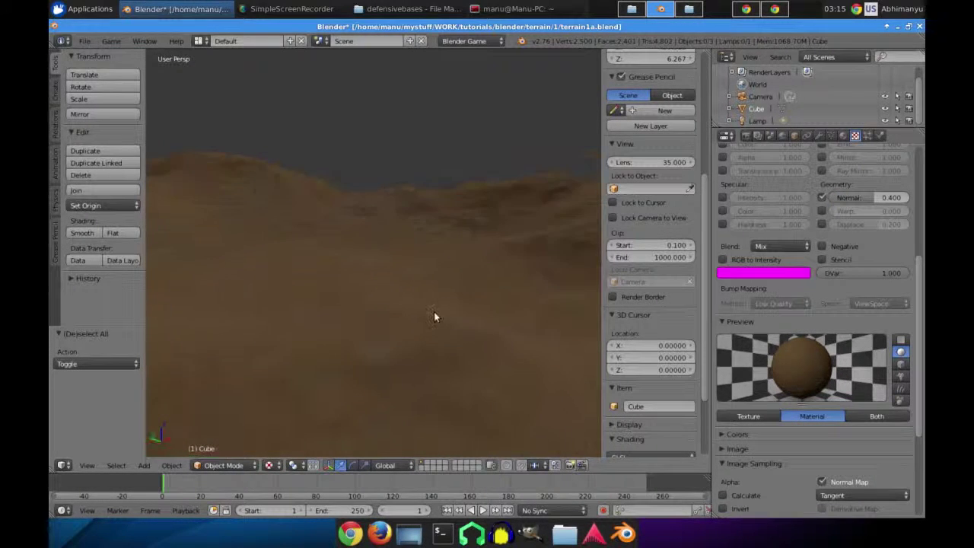
{"action": "key", "text": "a"}
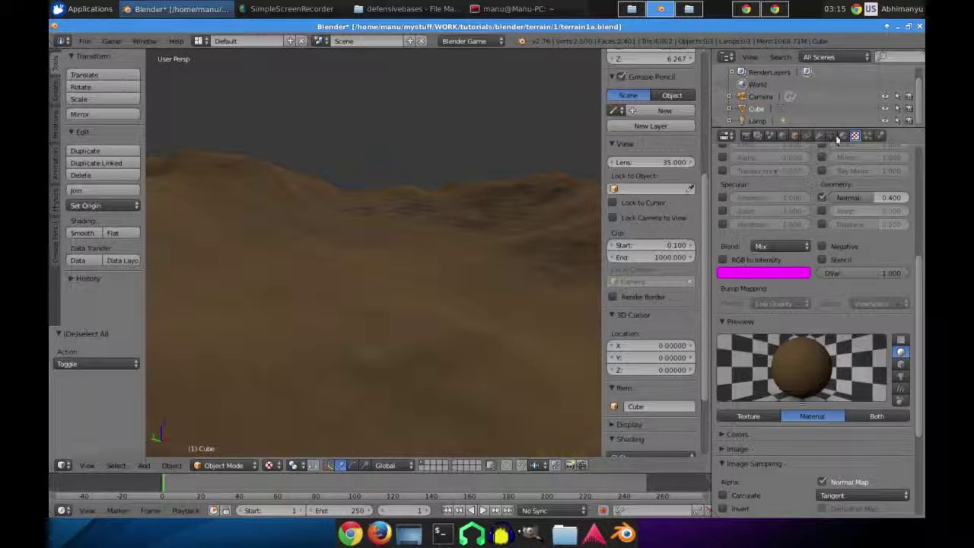
Try the WardIso and CookTorr specular shader models on the Land material.
{"action": "left_click", "coordinate": [842, 136]}
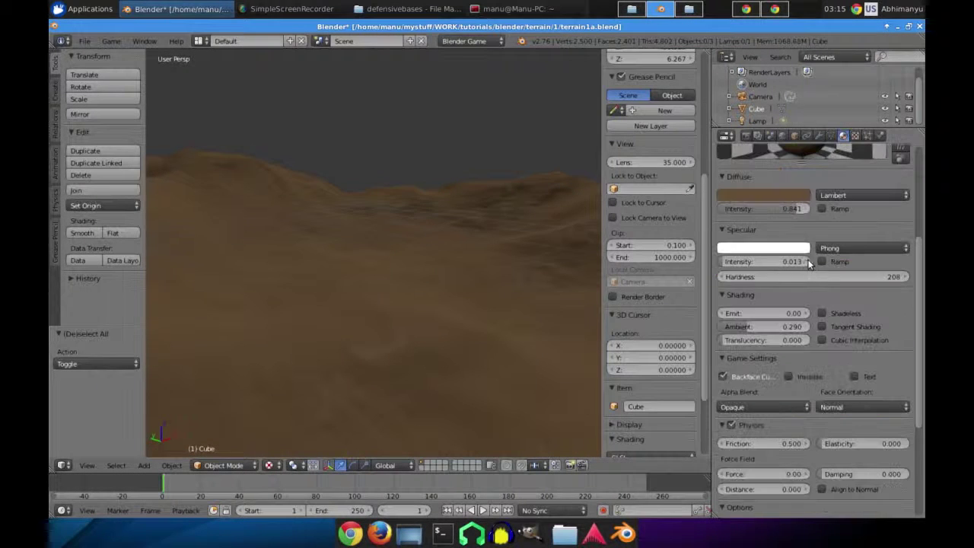
{"action": "left_click", "coordinate": [858, 248]}
{"action": "left_click", "coordinate": [848, 180]}
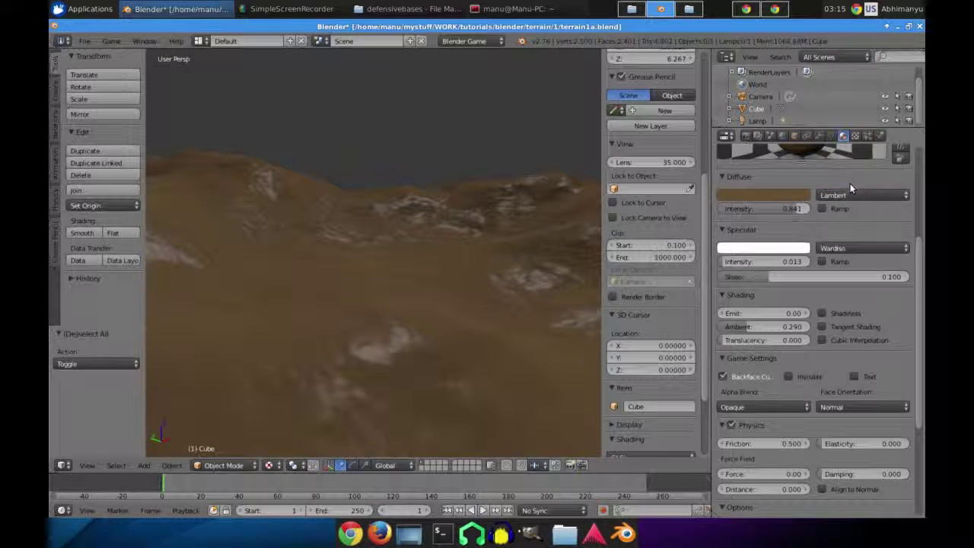
{"action": "left_click", "coordinate": [844, 248]}
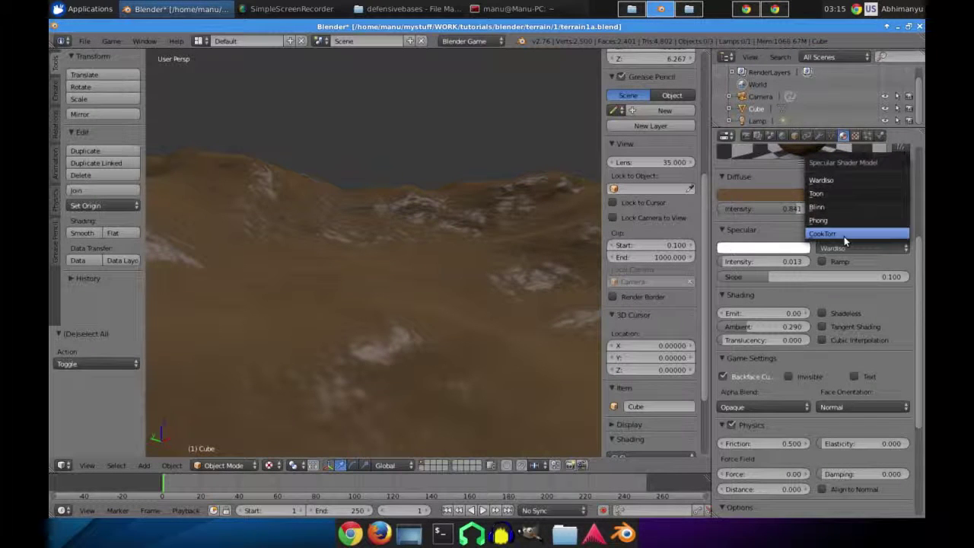
{"action": "left_click", "coordinate": [844, 234]}
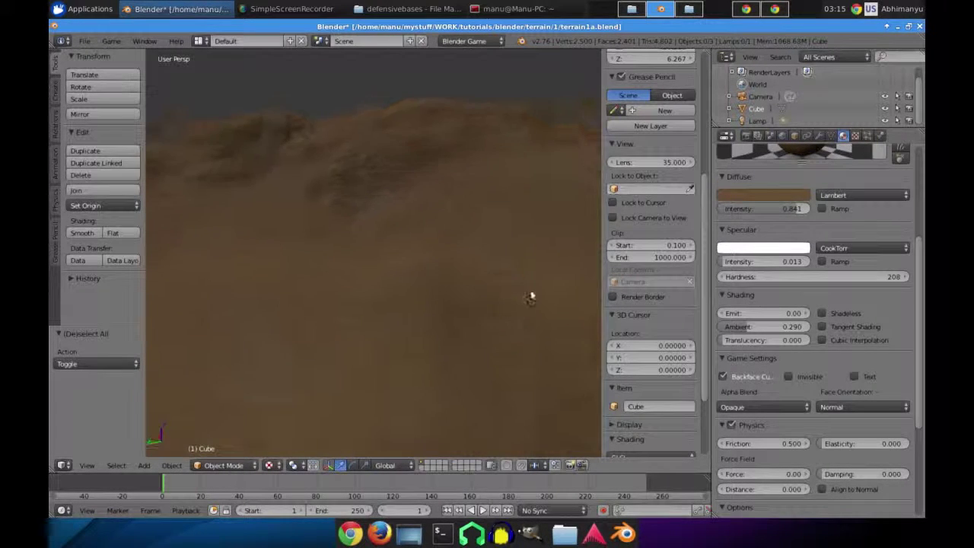
Try the Blinn specular shader on the Land material with a specular intensity of 0.000.
{"action": "left_click", "coordinate": [882, 248]}
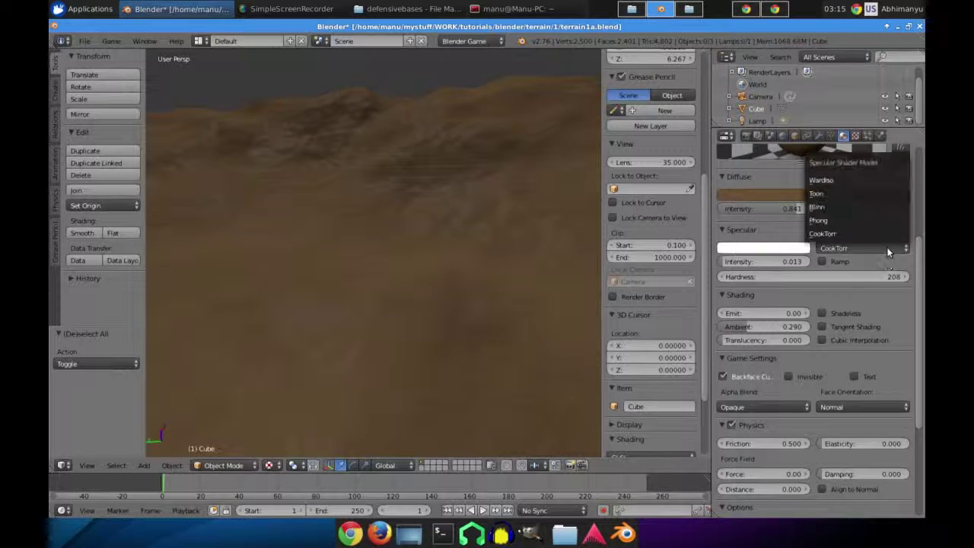
{"action": "left_click", "coordinate": [853, 205]}
{"action": "middle_click_drag", "start_coordinate": [437, 205], "coordinate": [439, 247]}
{"action": "left_click_drag", "start_coordinate": [747, 262], "coordinate": [784, 262]}
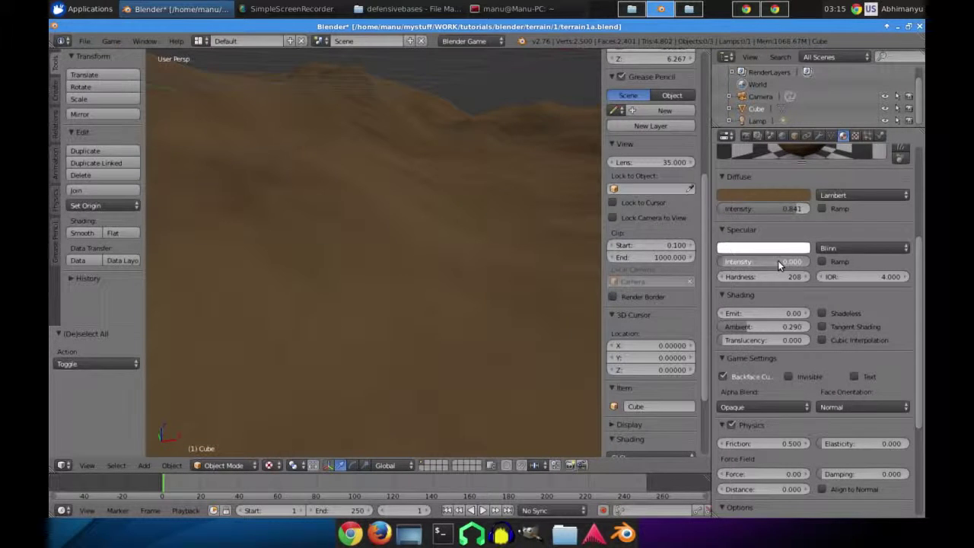
Try the CookTorr specular shader on the Land material with a specular intensity of 0.023.
{"action": "left_click", "coordinate": [854, 248]}
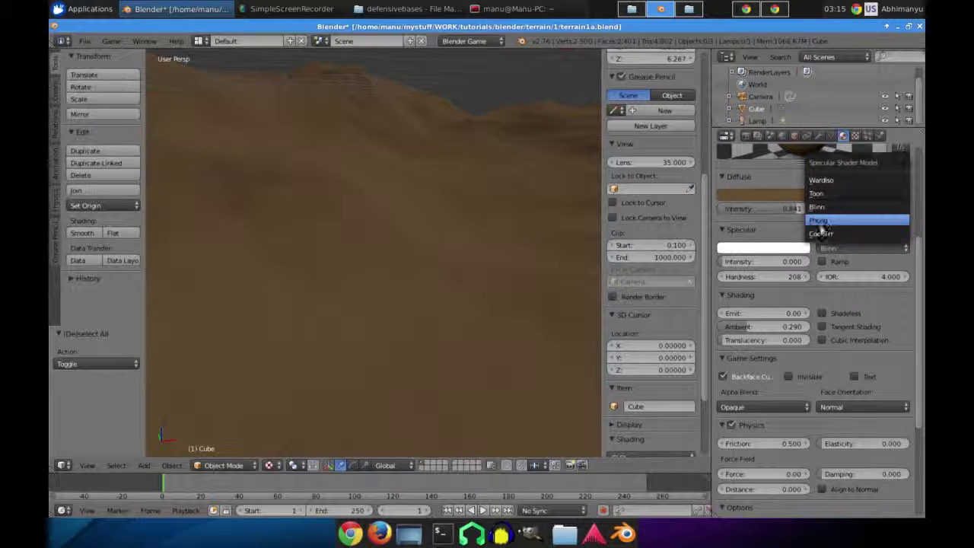
{"action": "left_click", "coordinate": [821, 232]}
{"action": "left_click_drag", "start_coordinate": [748, 262], "coordinate": [725, 263]}
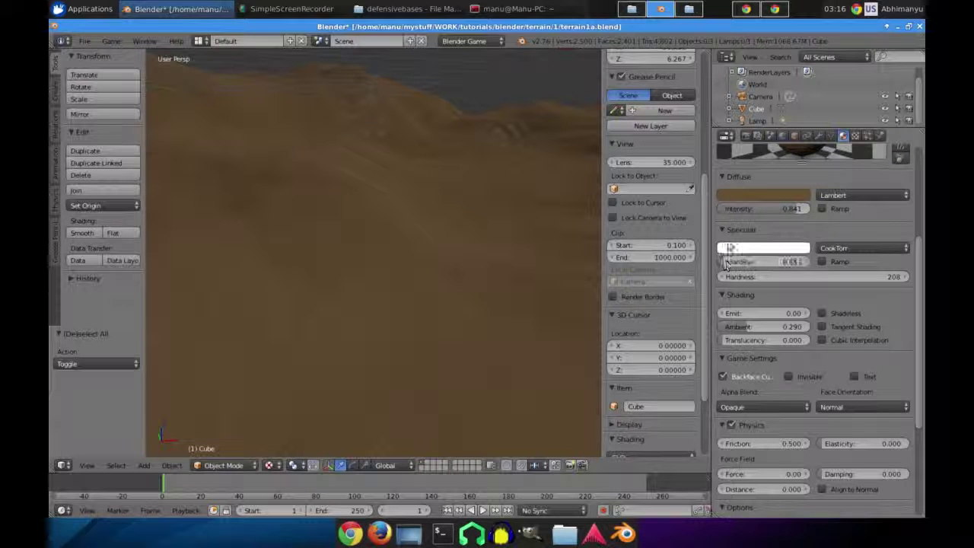
Try the Blinn specular shader once more and set the Land material's specular shader to Phong.
{"action": "left_click", "coordinate": [835, 248]}
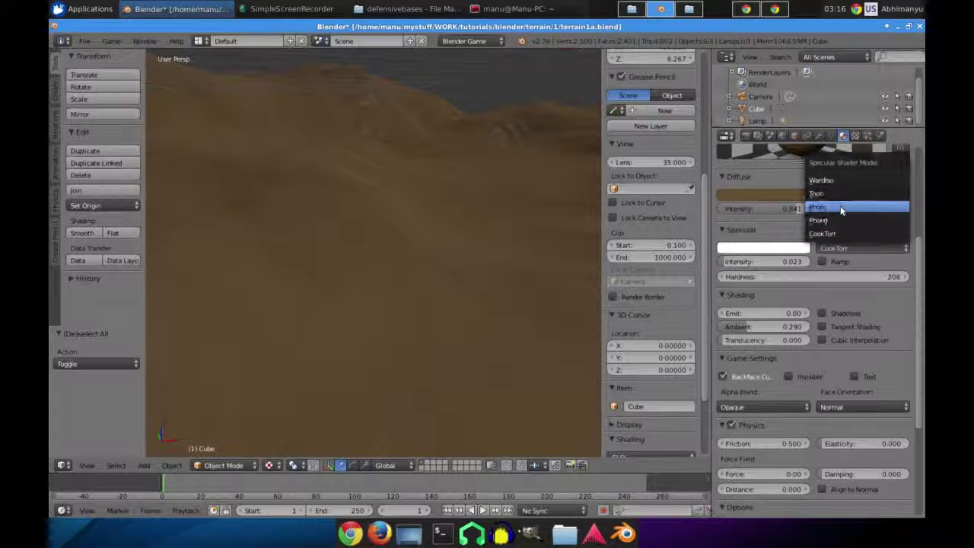
{"action": "left_click", "coordinate": [840, 206]}
{"action": "left_click", "coordinate": [842, 247]}
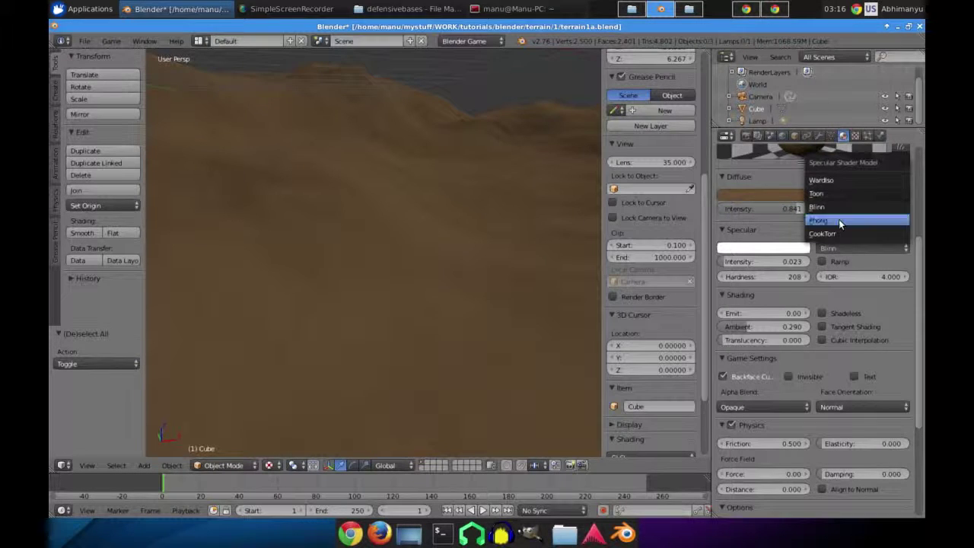
{"action": "left_click", "coordinate": [838, 219]}
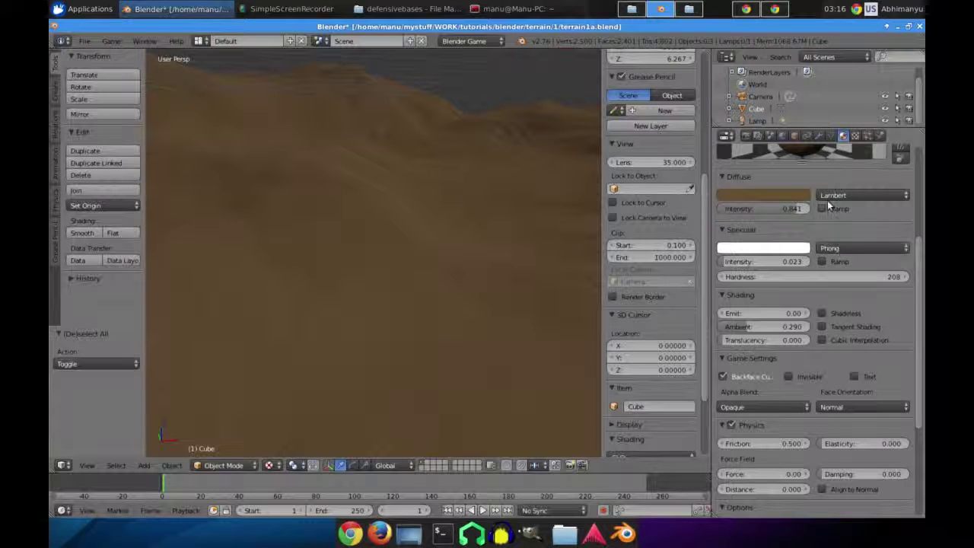
Try the Minnaert diffuse shader and the specular ramp, restoring Lambert and disabling the ramp.
{"action": "left_click", "coordinate": [838, 196]}
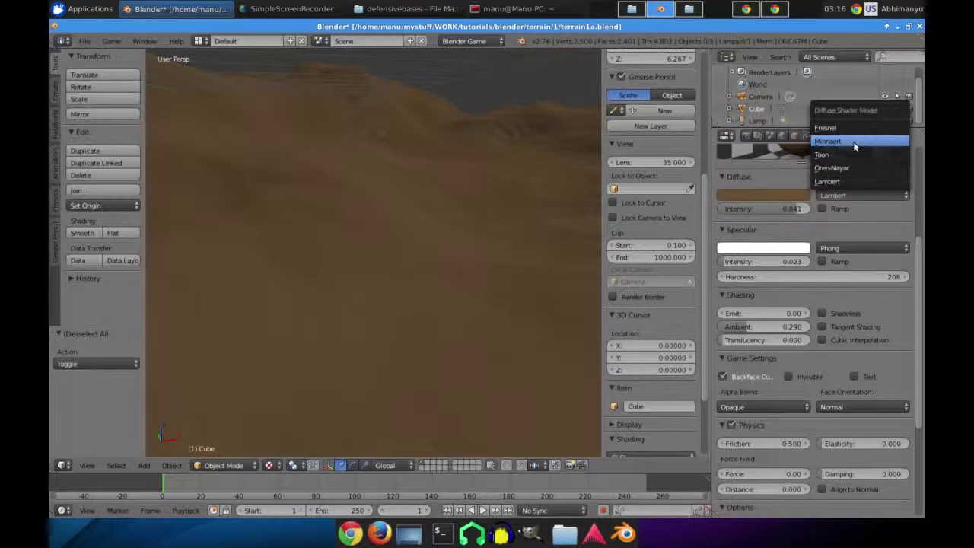
{"action": "left_click", "coordinate": [852, 142]}
{"action": "left_click", "coordinate": [844, 195]}
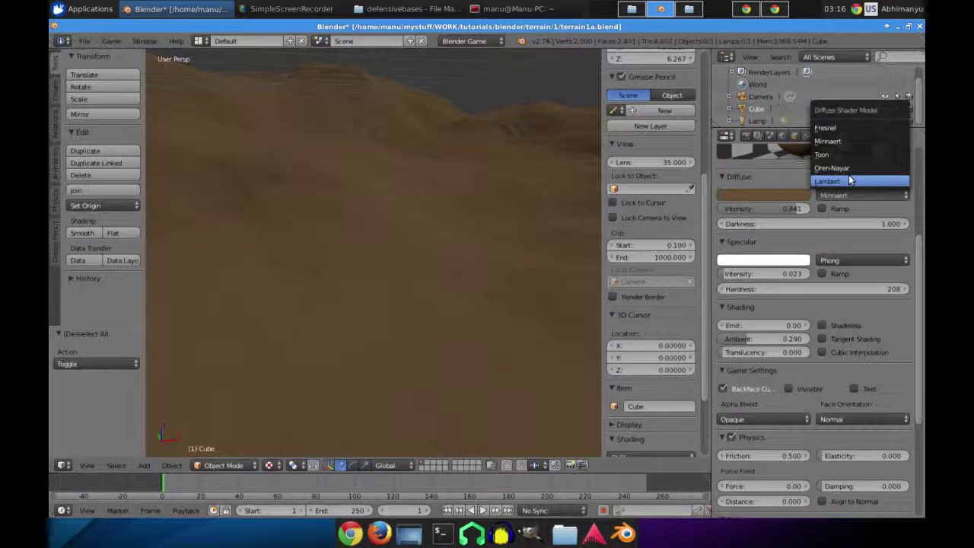
{"action": "left_click", "coordinate": [838, 179]}
{"action": "left_click", "coordinate": [822, 261]}
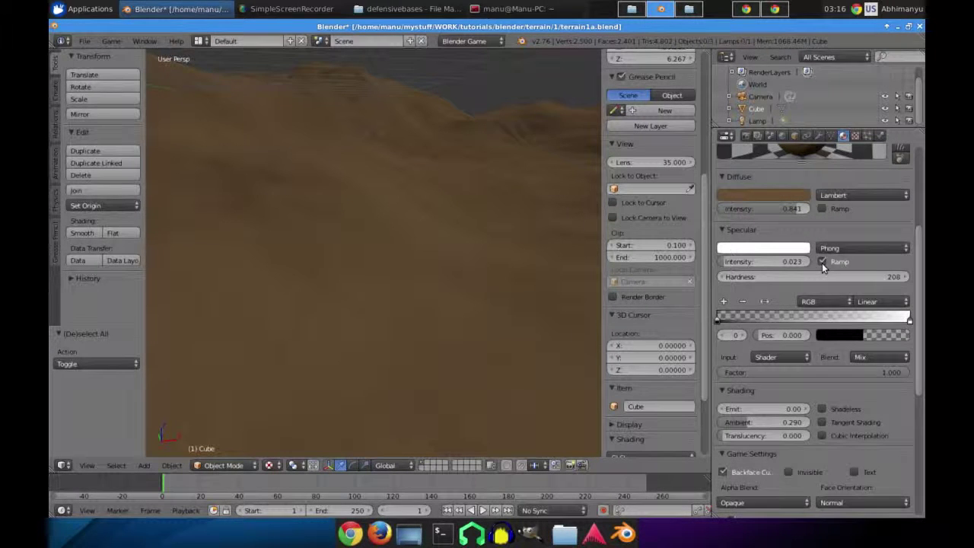
{"action": "left_click", "coordinate": [821, 261]}
Reduce the Land material's specular hardness to 29 and its specular intensity to 0.004, checking the terrain's shine.
{"action": "mouse_move", "coordinate": [748, 276]}
{"action": "left_mouse_down"}
{"action": "mouse_move", "coordinate": [785, 275]}
{"action": "mouse_move", "coordinate": [609, 276]}
{"action": "mouse_move", "coordinate": [635, 276]}
{"action": "left_mouse_up"}
{"action": "left_click_drag", "start_coordinate": [841, 277], "coordinate": [839, 277]}
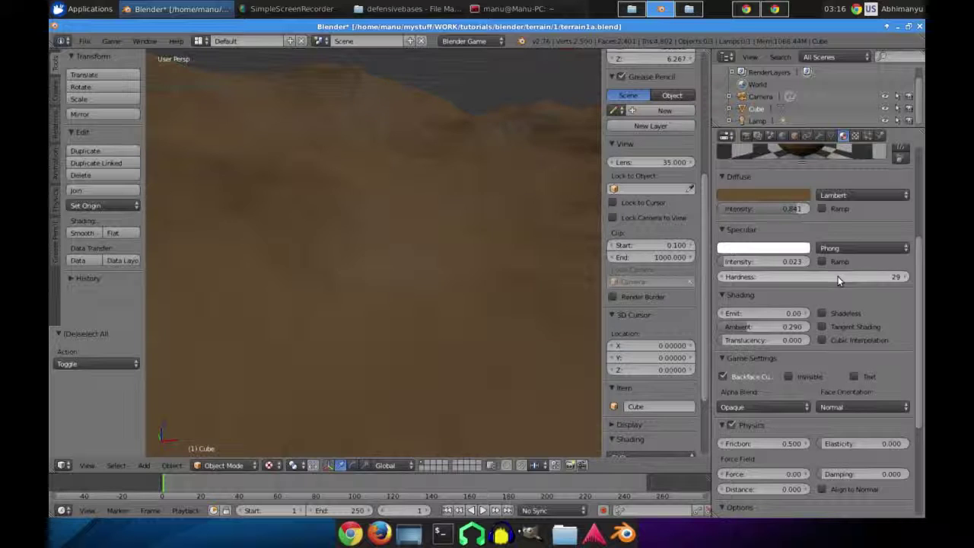
{"action": "middle_click_drag", "start_coordinate": [499, 250], "coordinate": [582, 249]}
{"action": "middle_click_drag", "start_coordinate": [490, 237], "coordinate": [470, 218]}
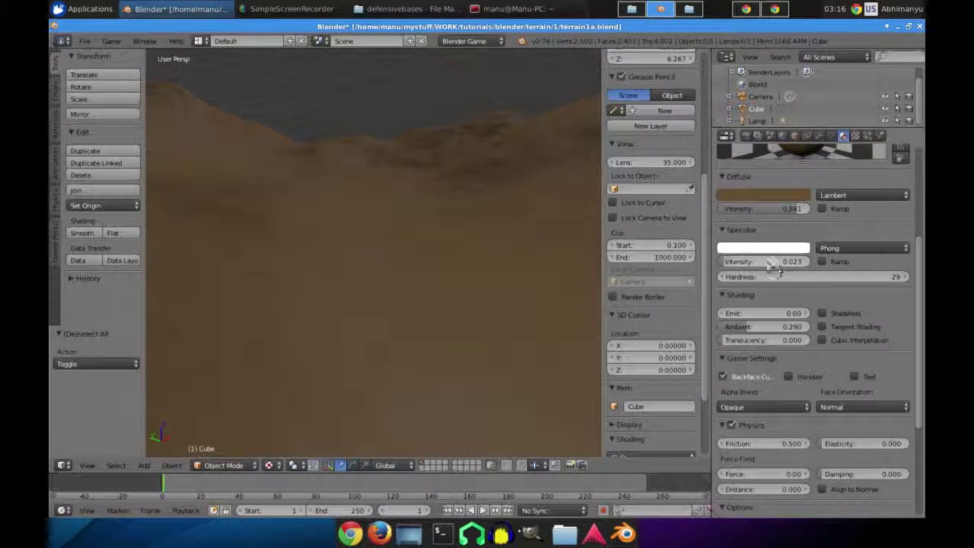
{"action": "left_click_drag", "start_coordinate": [766, 263], "coordinate": [762, 262]}
{"action": "mouse_move", "coordinate": [479, 224]}
{"action": "middle_mouse_down"}
{"action": "mouse_move", "coordinate": [499, 234]}
{"action": "mouse_move", "coordinate": [483, 231]}
{"action": "middle_mouse_up"}
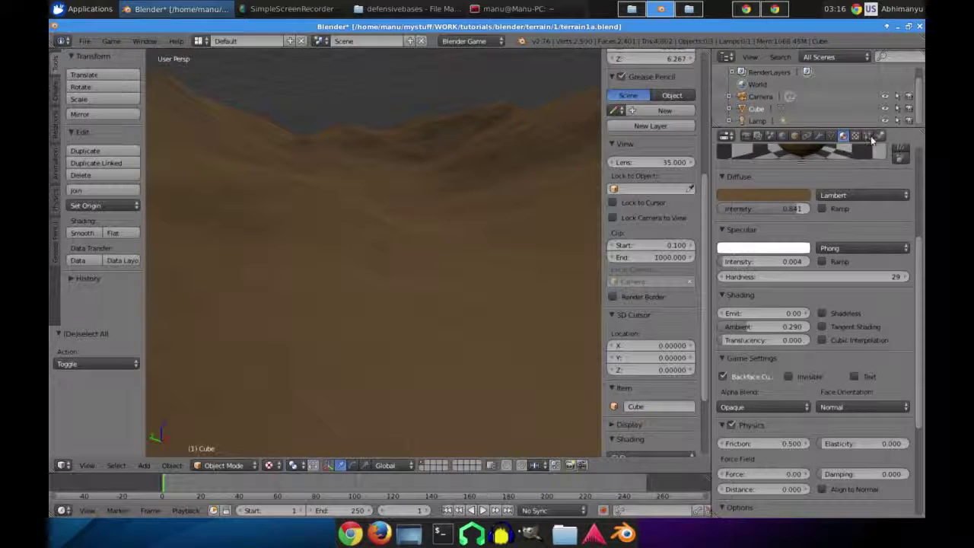
Set the LandNrm texture's normal influence to 0.7 and check the terrain's relief from another angle.
{"action": "left_click", "coordinate": [854, 136]}
{"action": "left_click_drag", "start_coordinate": [864, 198], "coordinate": [865, 197]}
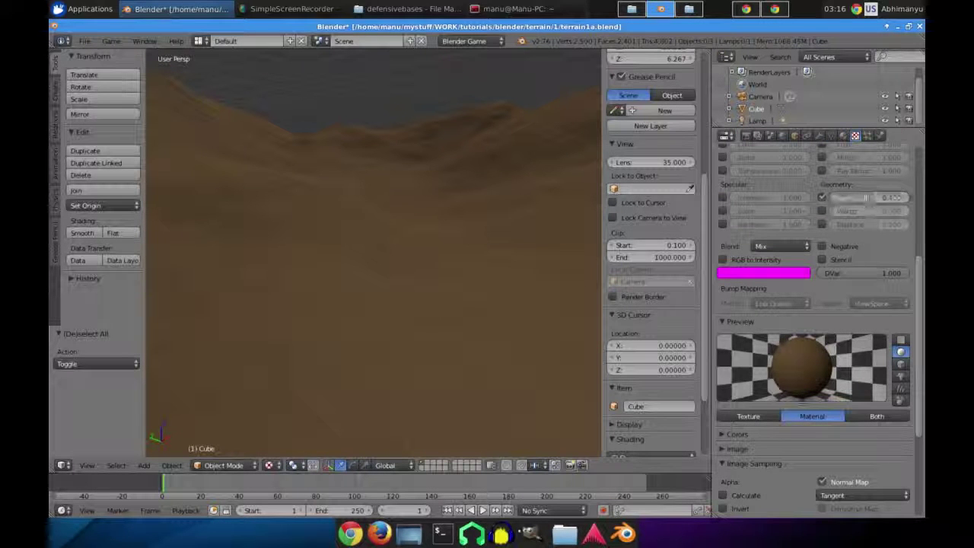
{"action": "key", "text": "BackSpace"}
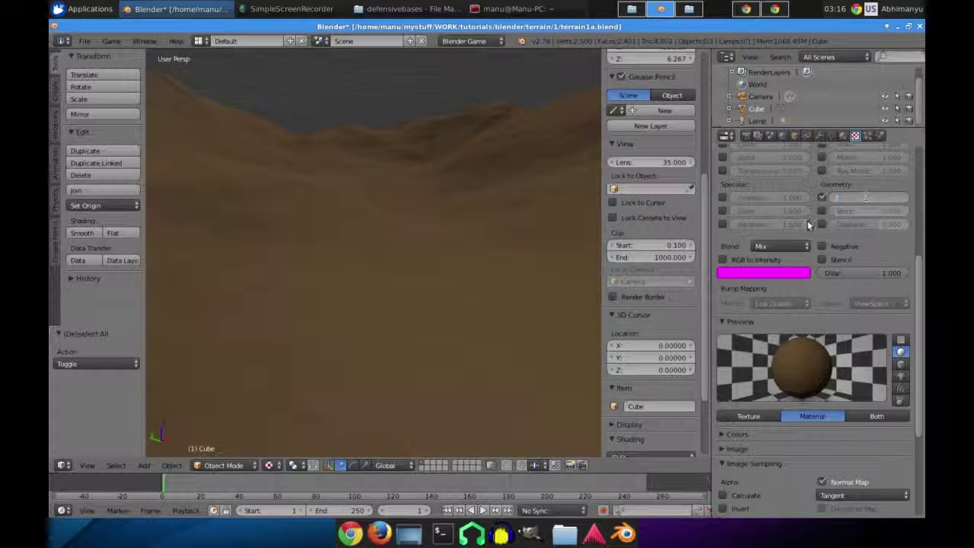
{"action": "type", "text": "0.7"}
{"action": "key", "text": "Return"}
{"action": "middle_click_drag", "start_coordinate": [486, 211], "coordinate": [338, 215]}
{"action": "middle_click_drag", "start_coordinate": [453, 215], "coordinate": [388, 217]}
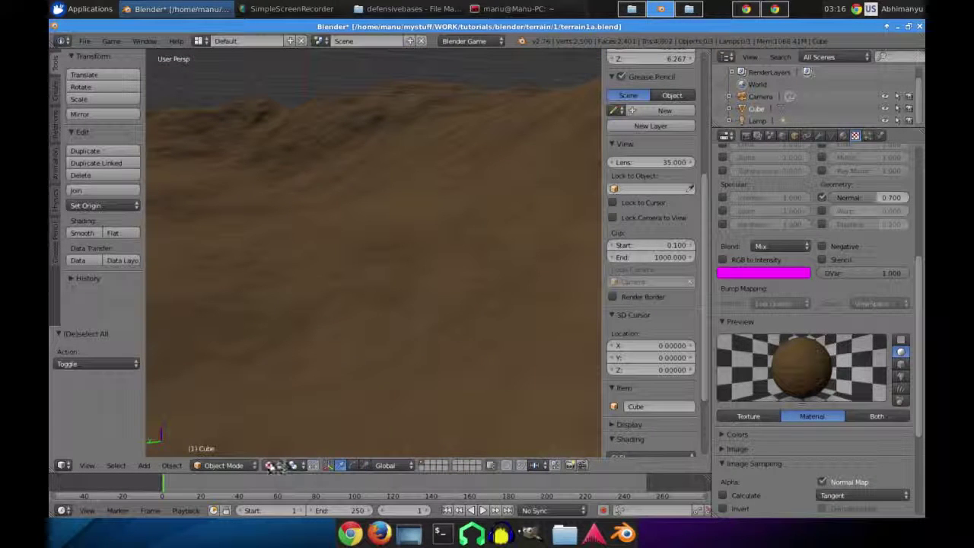
Alternate the viewport shading modes to compare the terrain with and without normal-map relief, and examine it from farther away.
{"action": "left_click", "coordinate": [291, 465]}
{"action": "left_click", "coordinate": [297, 423]}
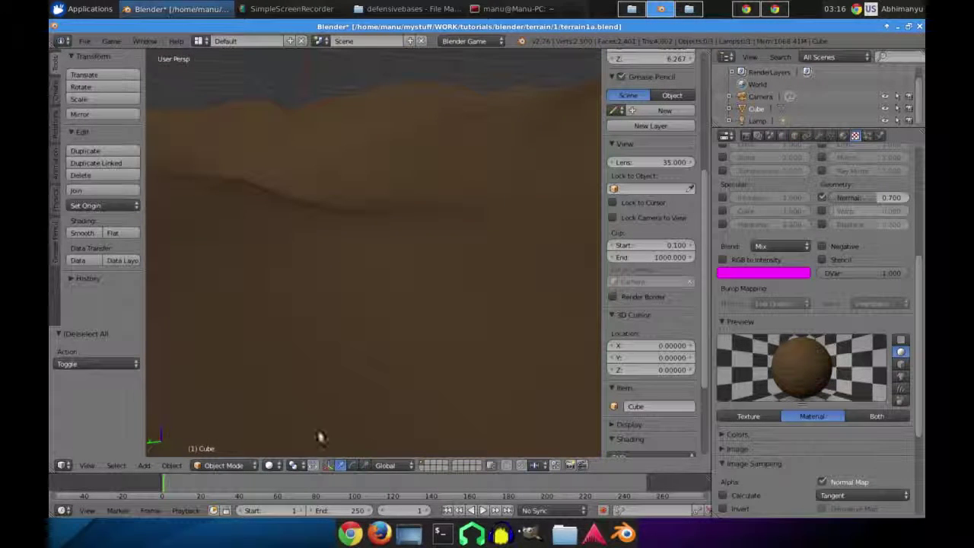
{"action": "left_click", "coordinate": [270, 465]}
{"action": "left_click", "coordinate": [292, 417]}
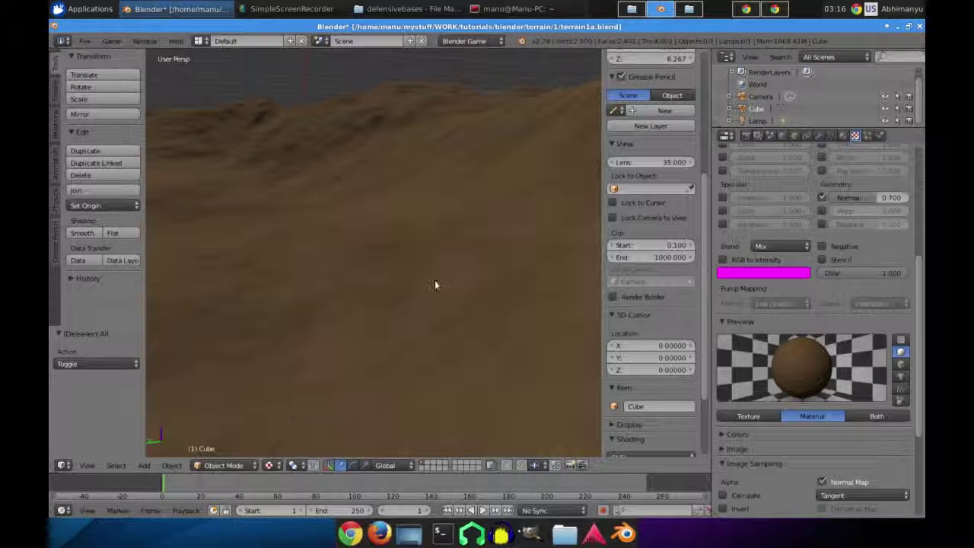
{"action": "left_click", "coordinate": [268, 465]}
{"action": "left_click", "coordinate": [286, 431]}
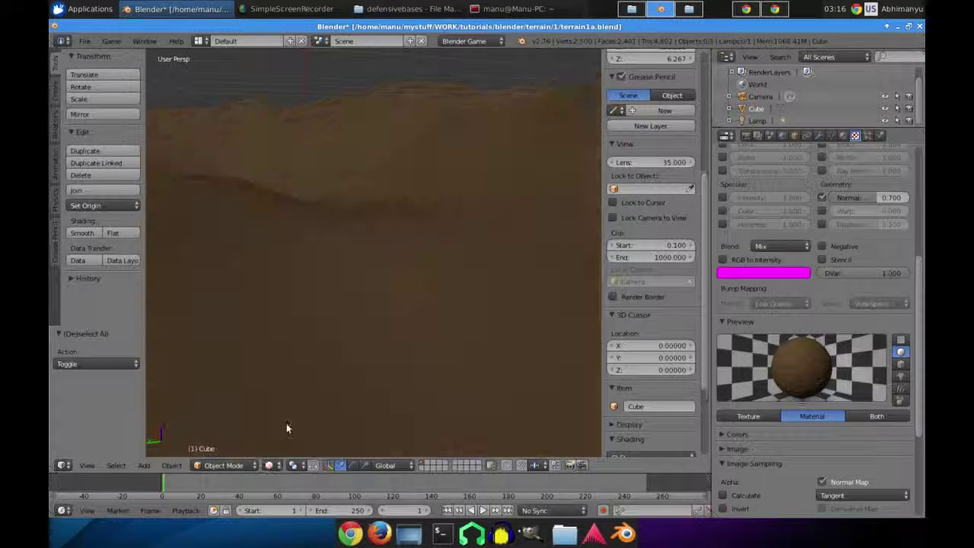
{"action": "left_click", "coordinate": [268, 465]}
{"action": "left_click", "coordinate": [295, 408]}
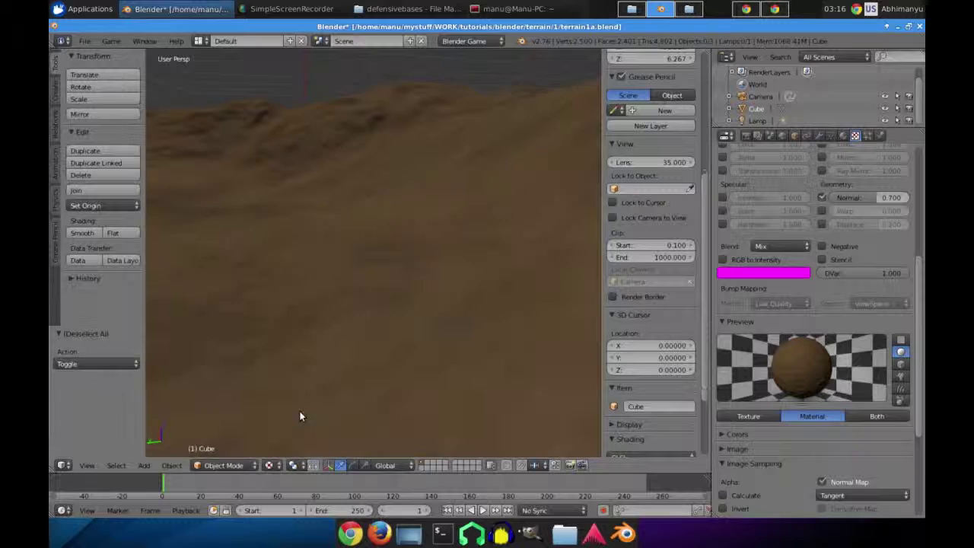
{"action": "scroll", "coordinate": [405, 326], "scroll_direction": "down", "scroll_amount": 10}
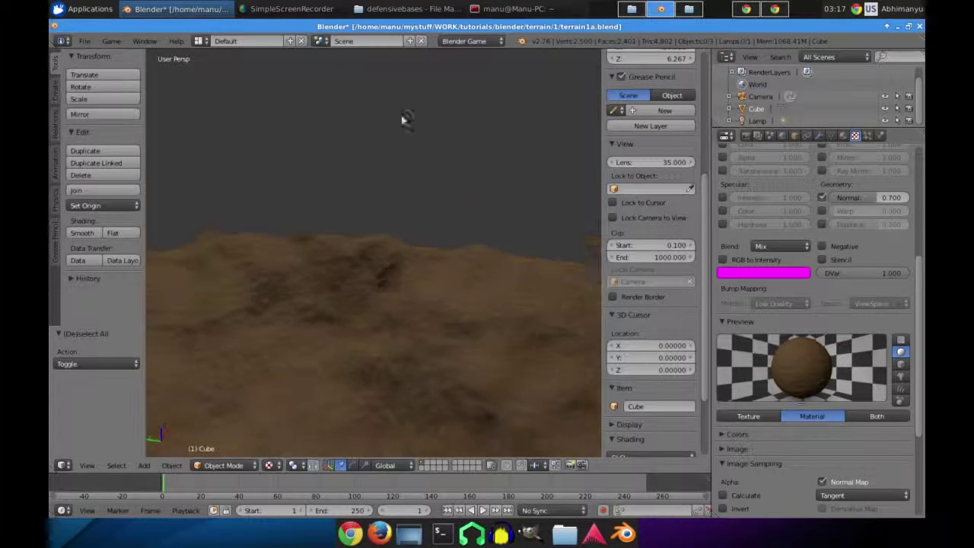
{"action": "middle_click_drag", "start_coordinate": [368, 339], "coordinate": [396, 159]}
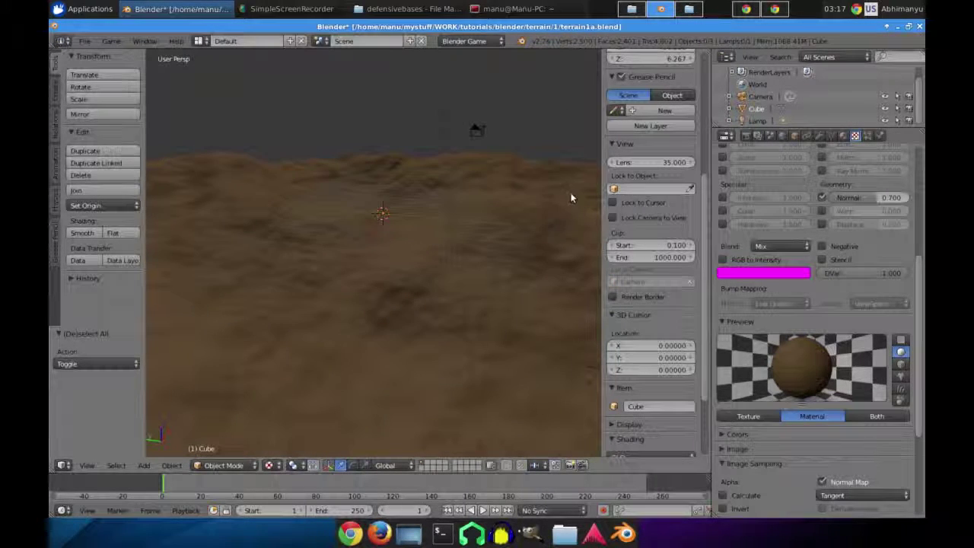
Try a normal influence of 0.6 for the LandNrm texture, settle on 0.4, and save the file over terrain1a.blend.
{"action": "scroll", "coordinate": [876, 280], "scroll_direction": "up", "scroll_amount": 4}
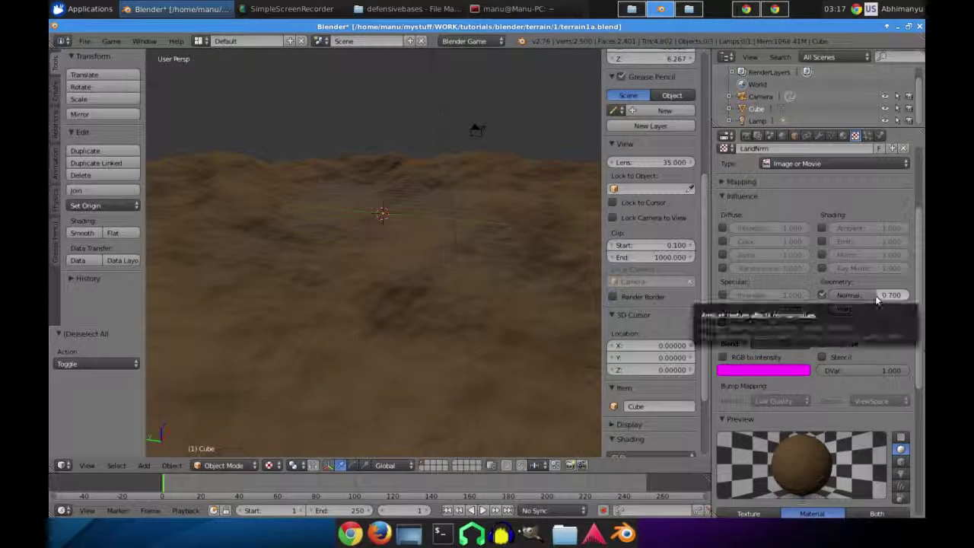
{"action": "left_click", "coordinate": [875, 295]}
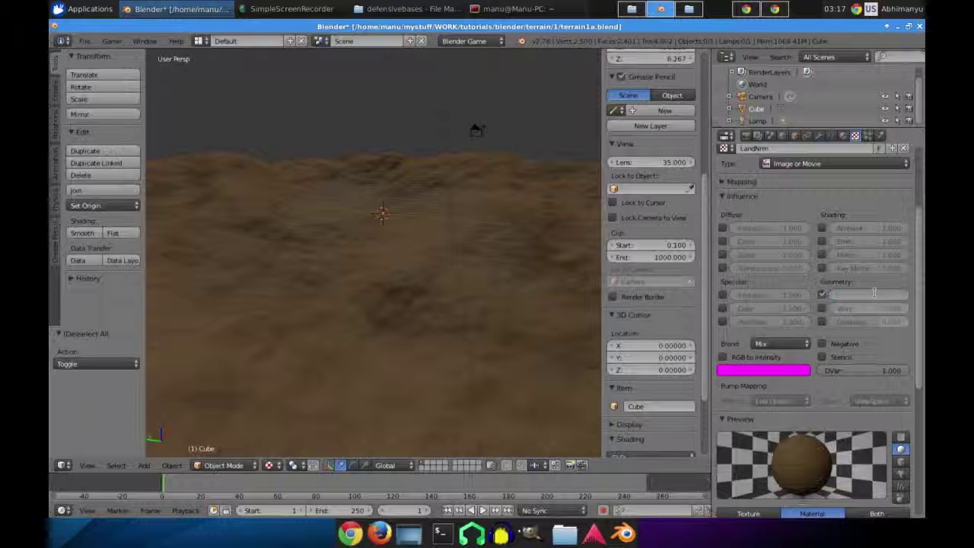
{"action": "mouse_move", "coordinate": [396, 255]}
{"action": "middle_mouse_down"}
{"action": "mouse_move", "coordinate": [337, 280]}
{"action": "mouse_move", "coordinate": [391, 270]}
{"action": "middle_mouse_up"}
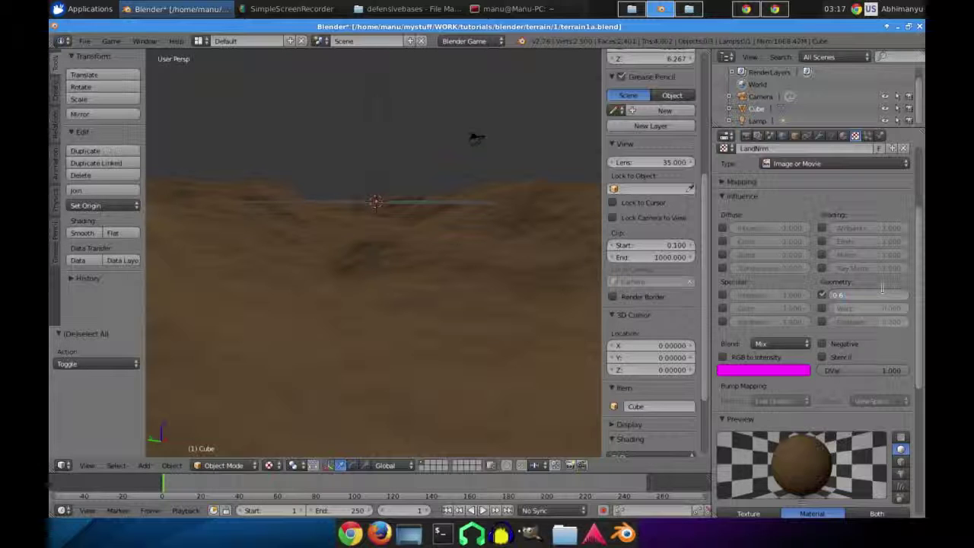
{"action": "middle_click_drag", "start_coordinate": [360, 228], "coordinate": [414, 302]}
{"action": "key", "text": "ctrl+s"}
{"action": "left_click", "coordinate": [425, 259]}
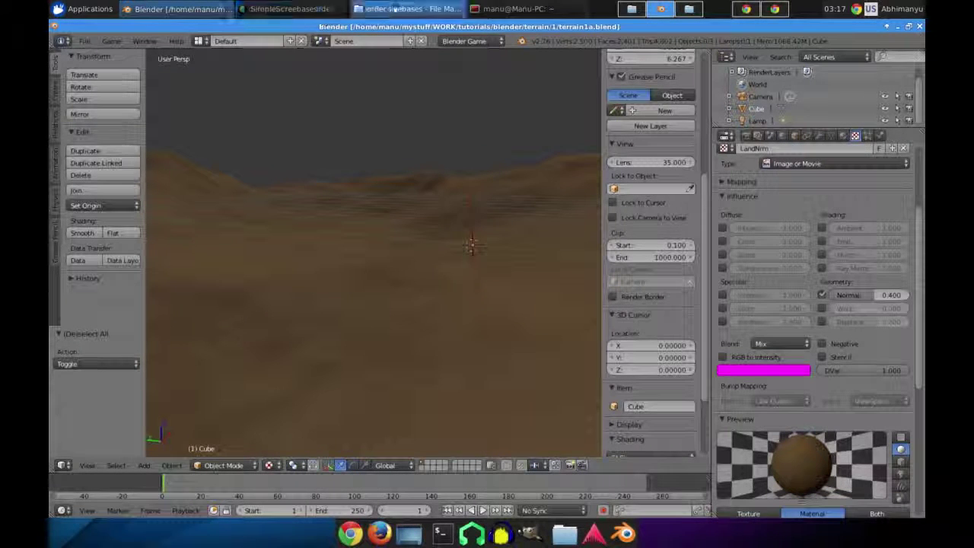
{"action": "left_click", "coordinate": [295, 8]}
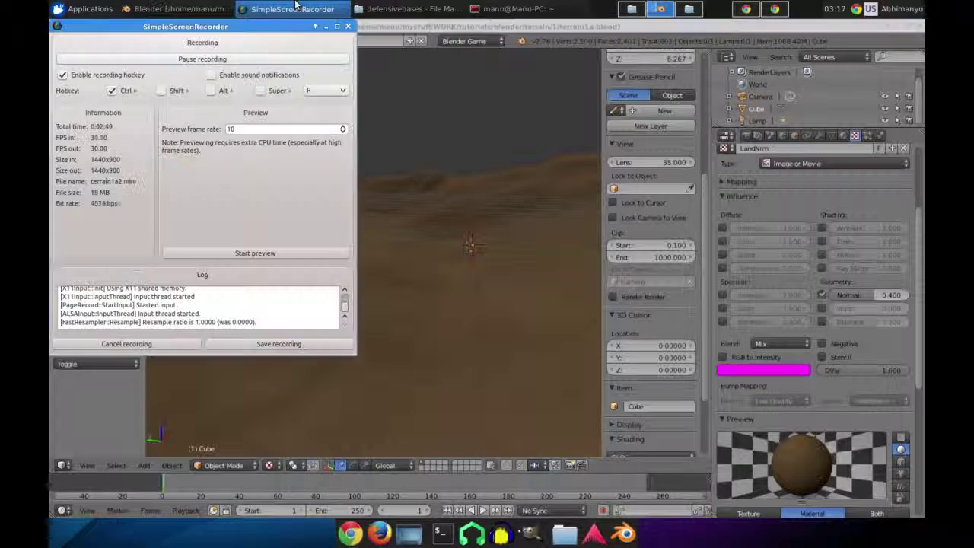